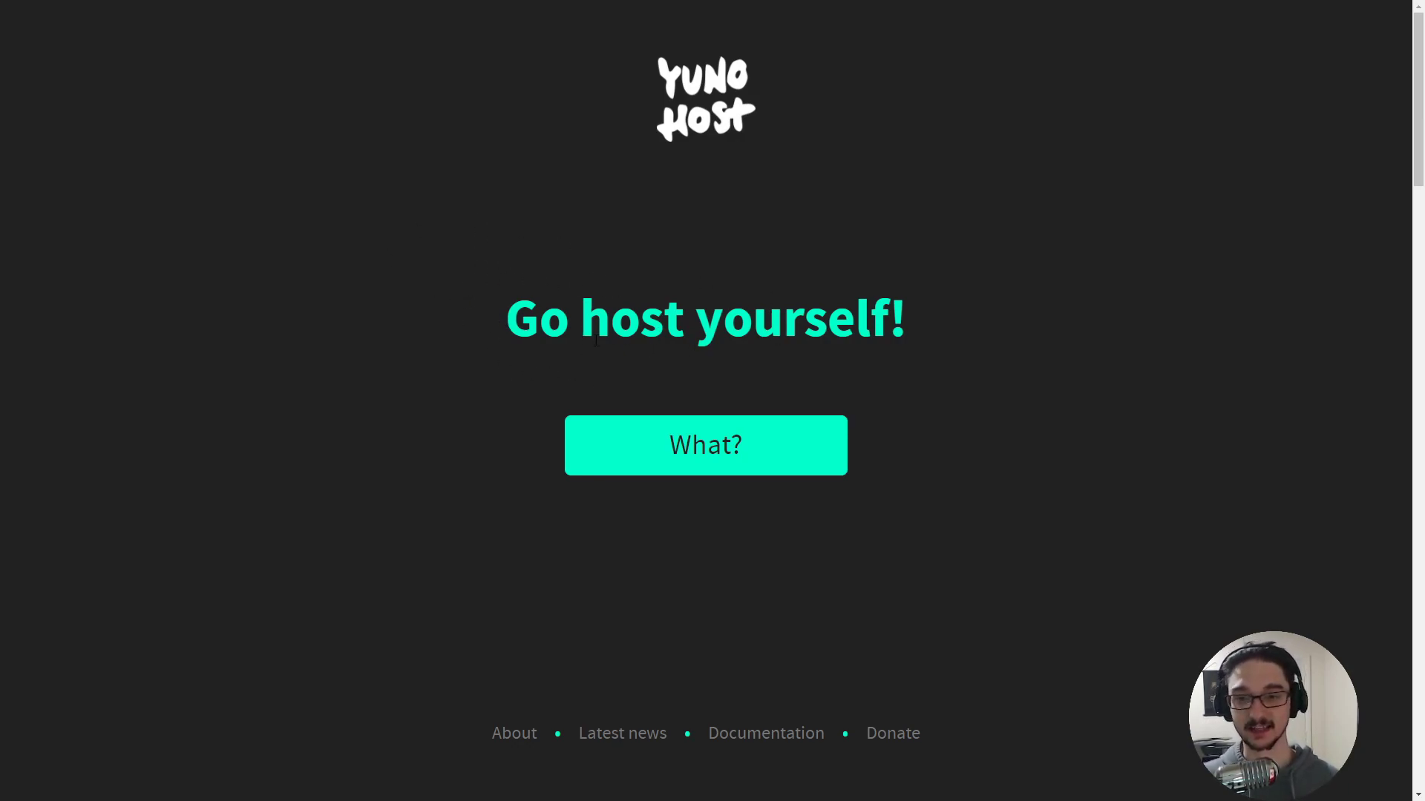
Jump from the yunohost.org splash to the 'What?' overview with Try it and Get started.
left_click(708, 456)
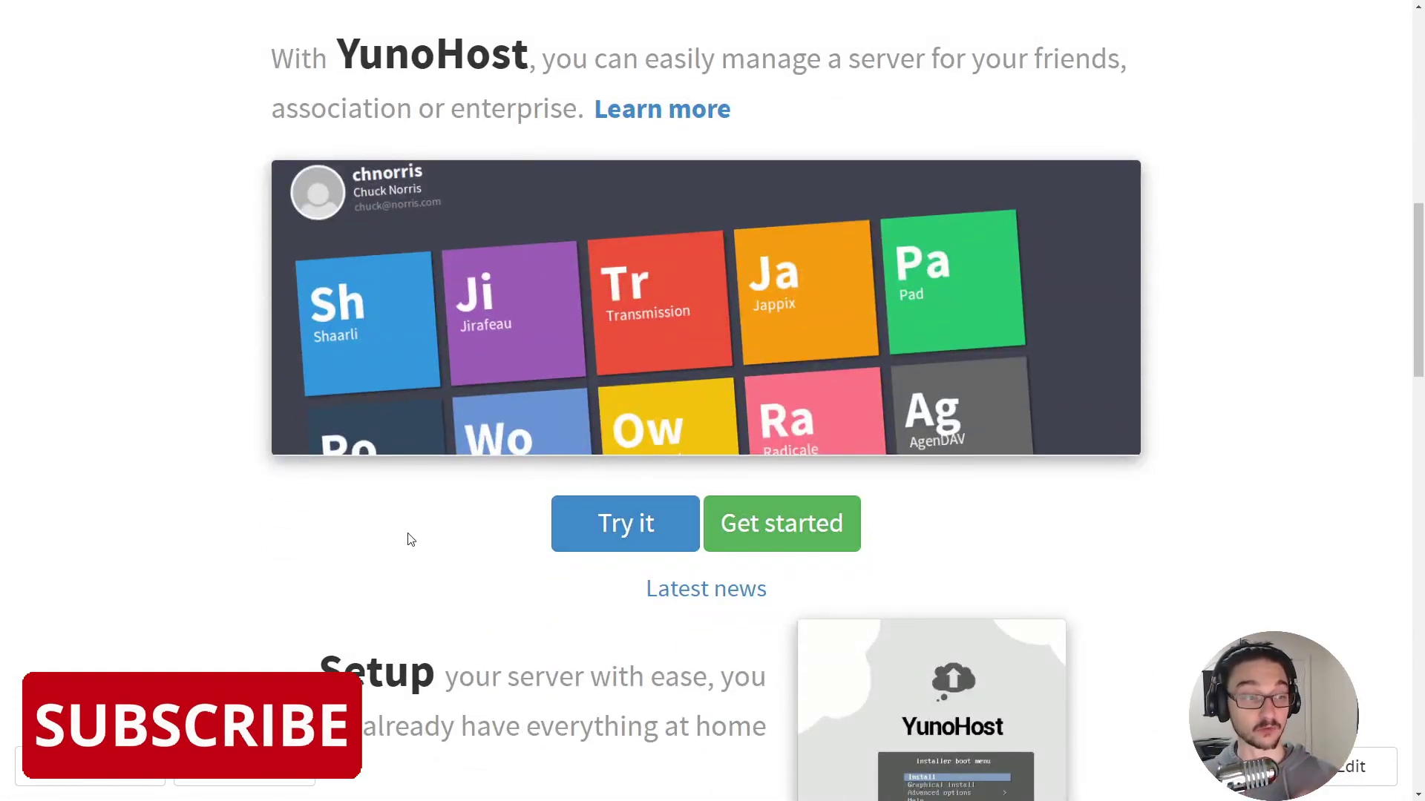
Launch the Try it demo to see the portal's 21 app tiles, from AgenDAV to phpMyAdmin.
left_click(625, 533)
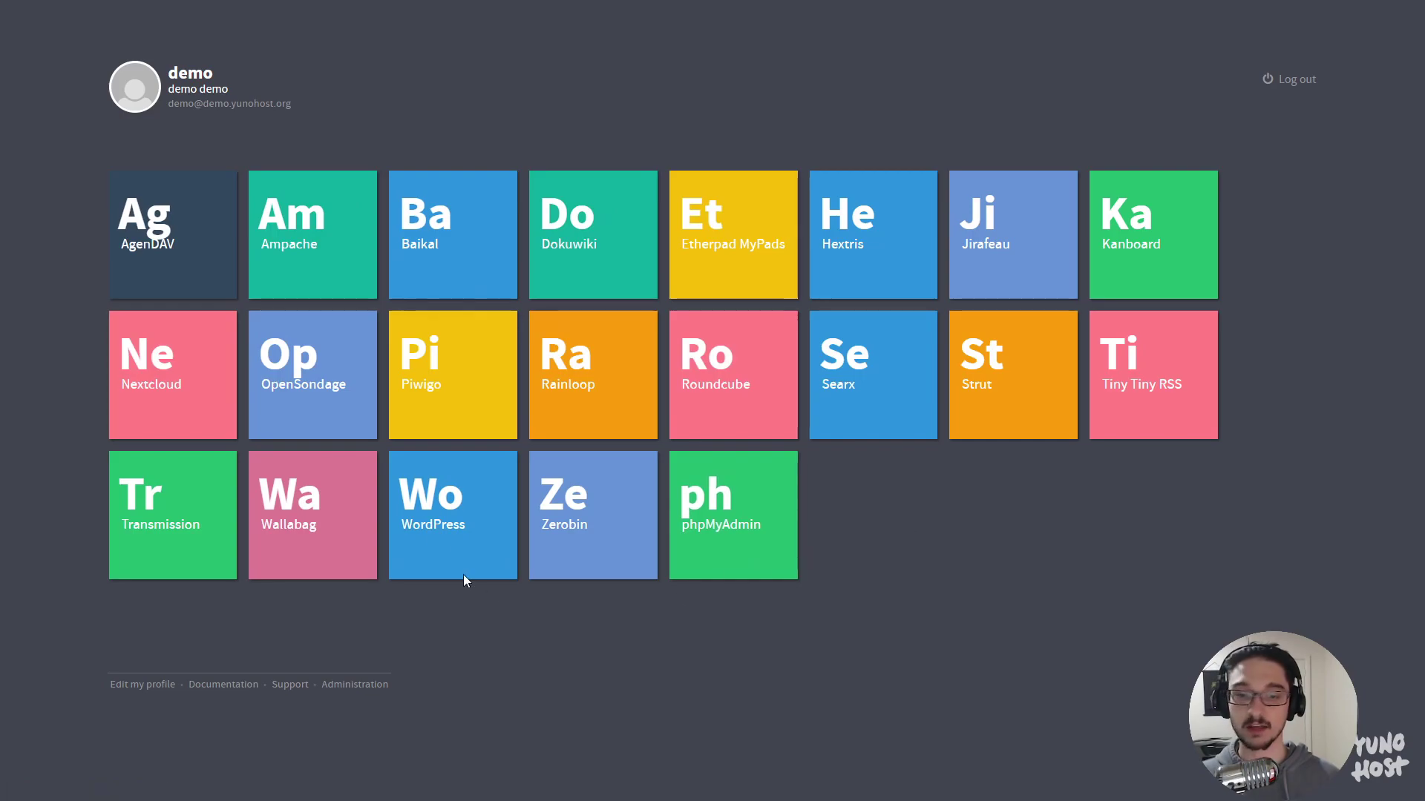
Open the demo's WordPress blog, YunoBlog, and look over its Hello world! post.
left_click(453, 518)
scroll(431, 402, "down", 3)
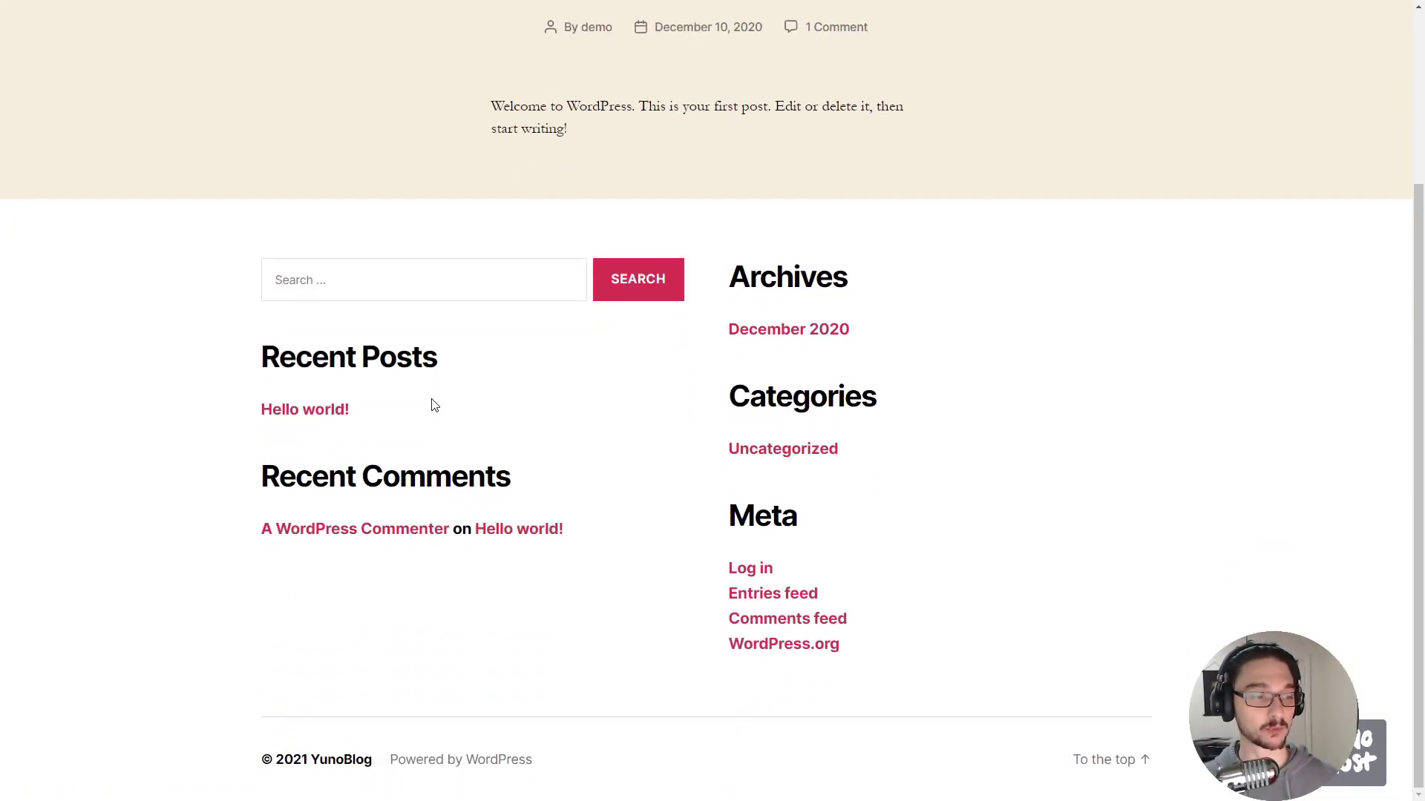
scroll(431, 403, "up", 3)
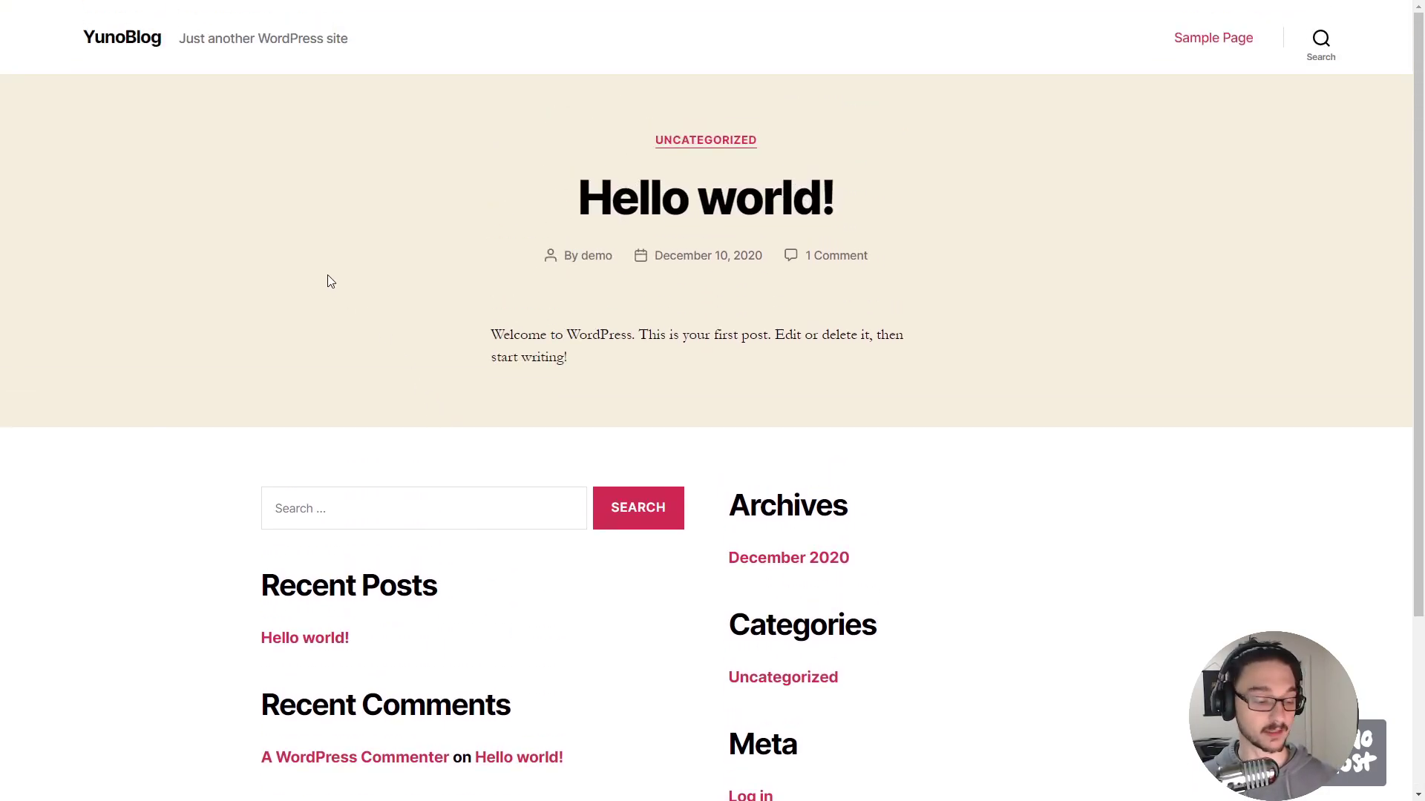
Leave full screen, select the blog's address, and return to the yunohost.org tab.
key("F11")
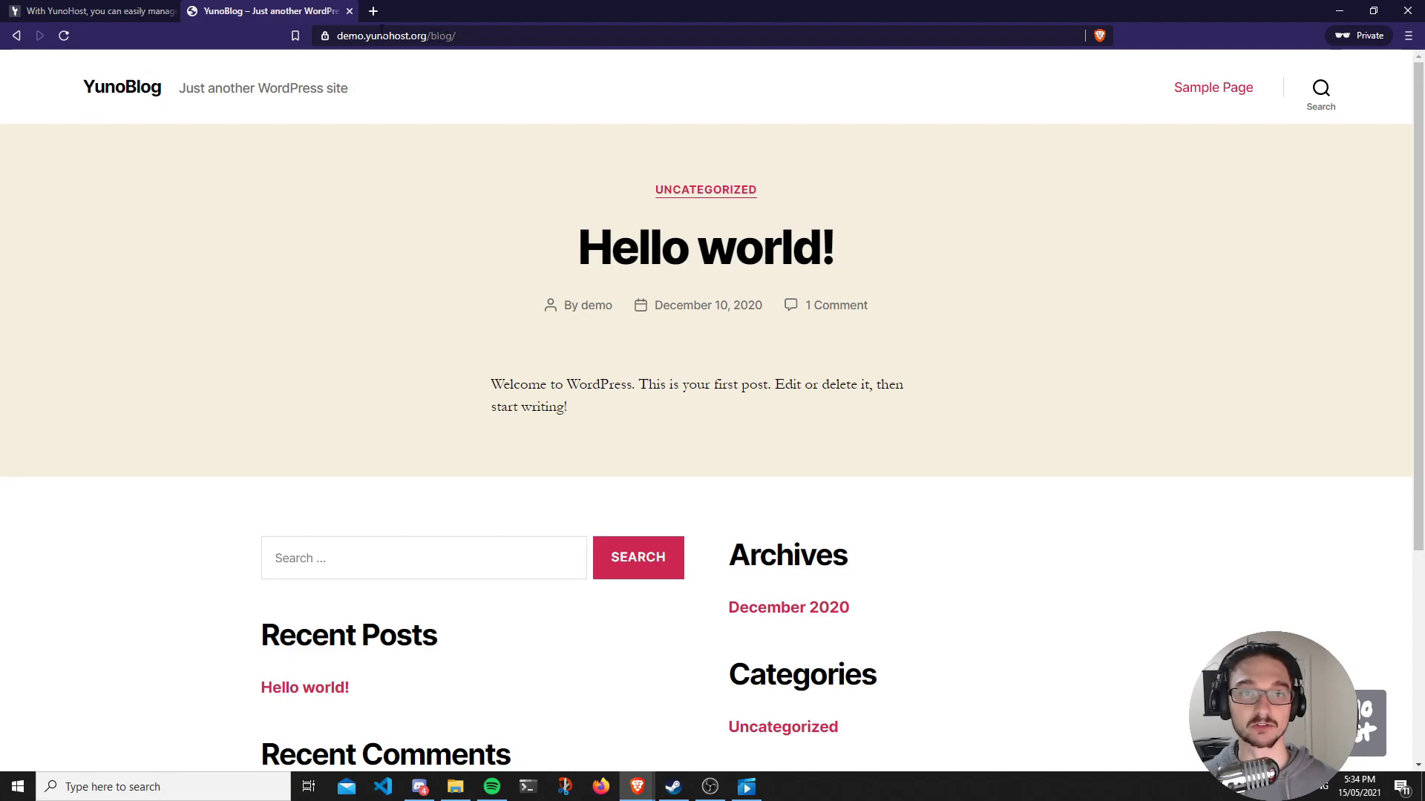
left_click(488, 42)
left_click(381, 69)
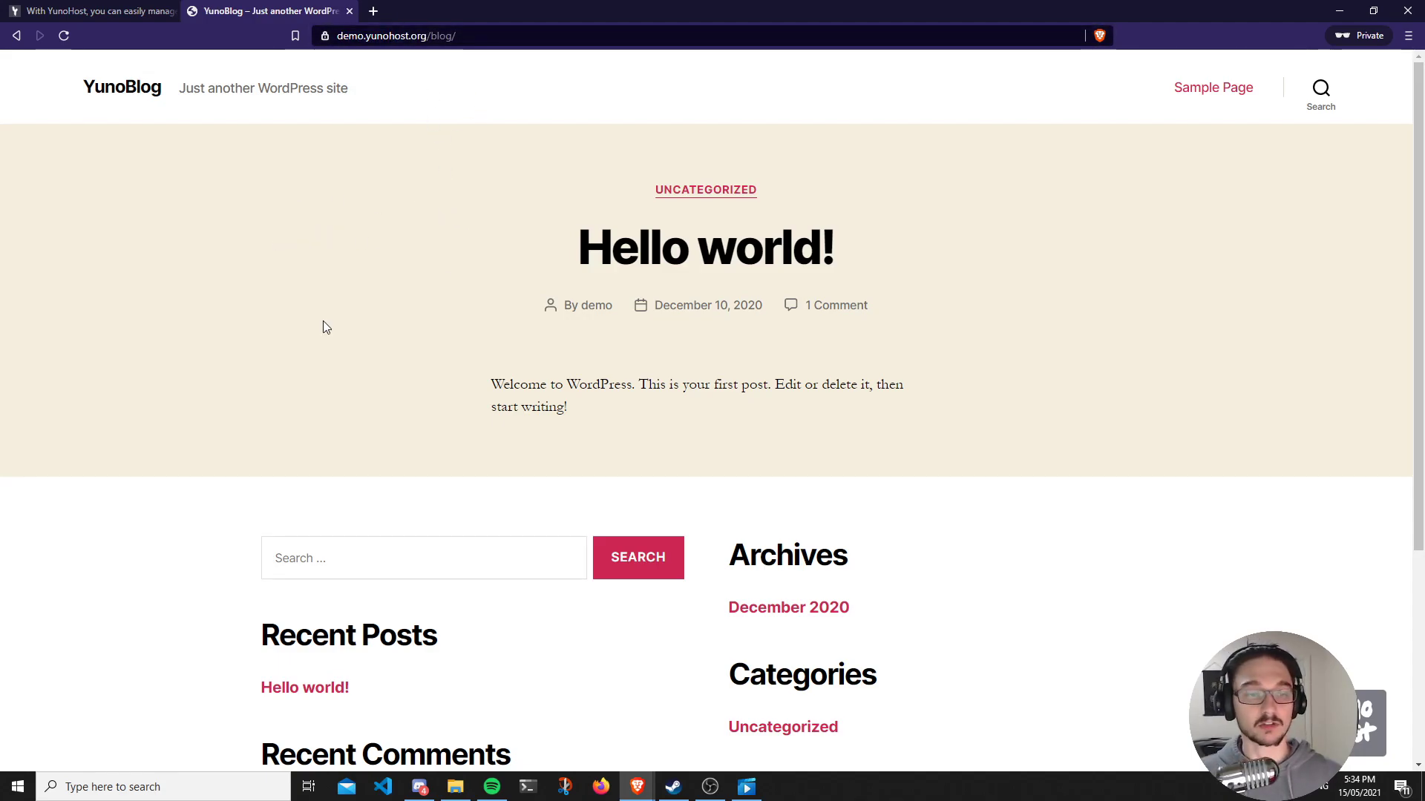
scroll(321, 321, "down", 2)
left_click(135, 9)
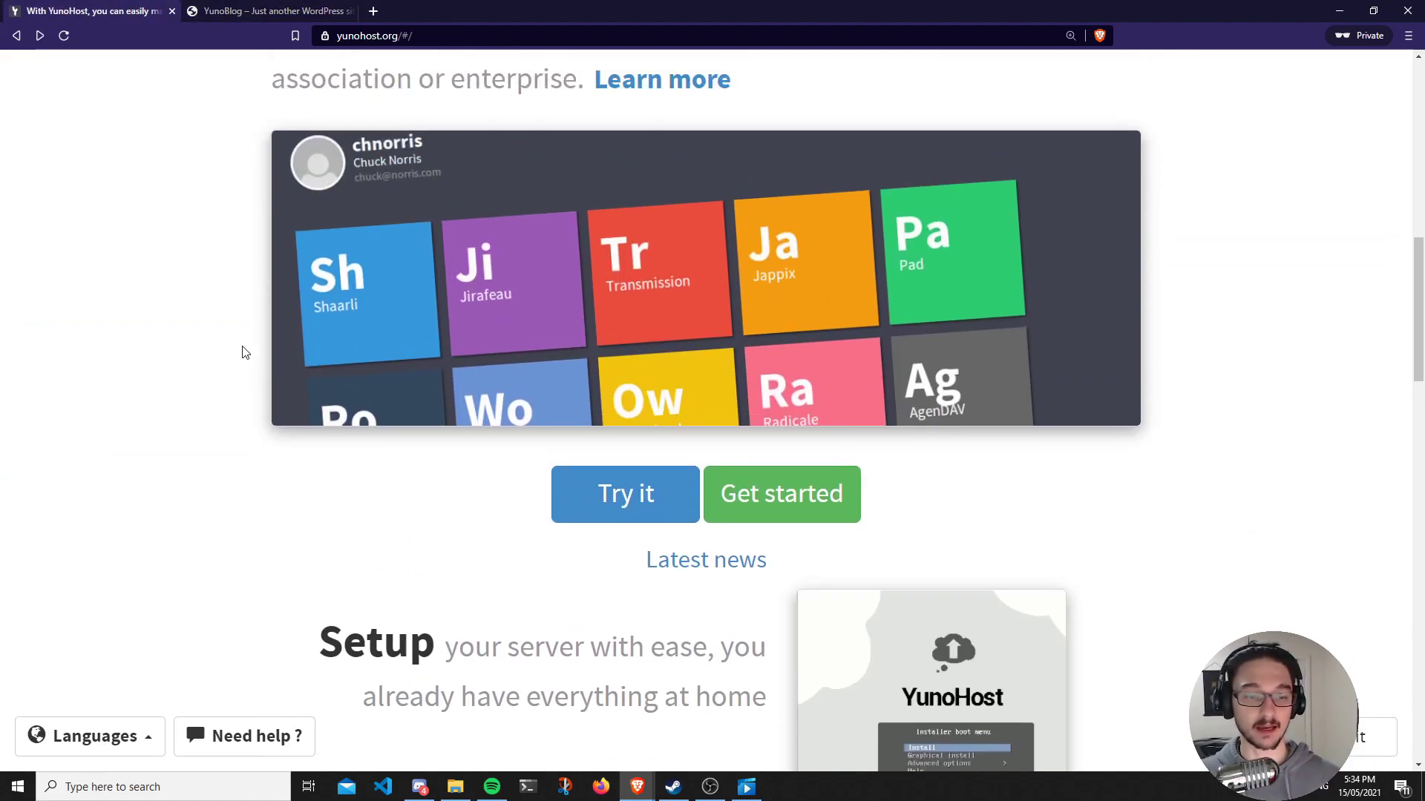
scroll(197, 437, "down", 4)
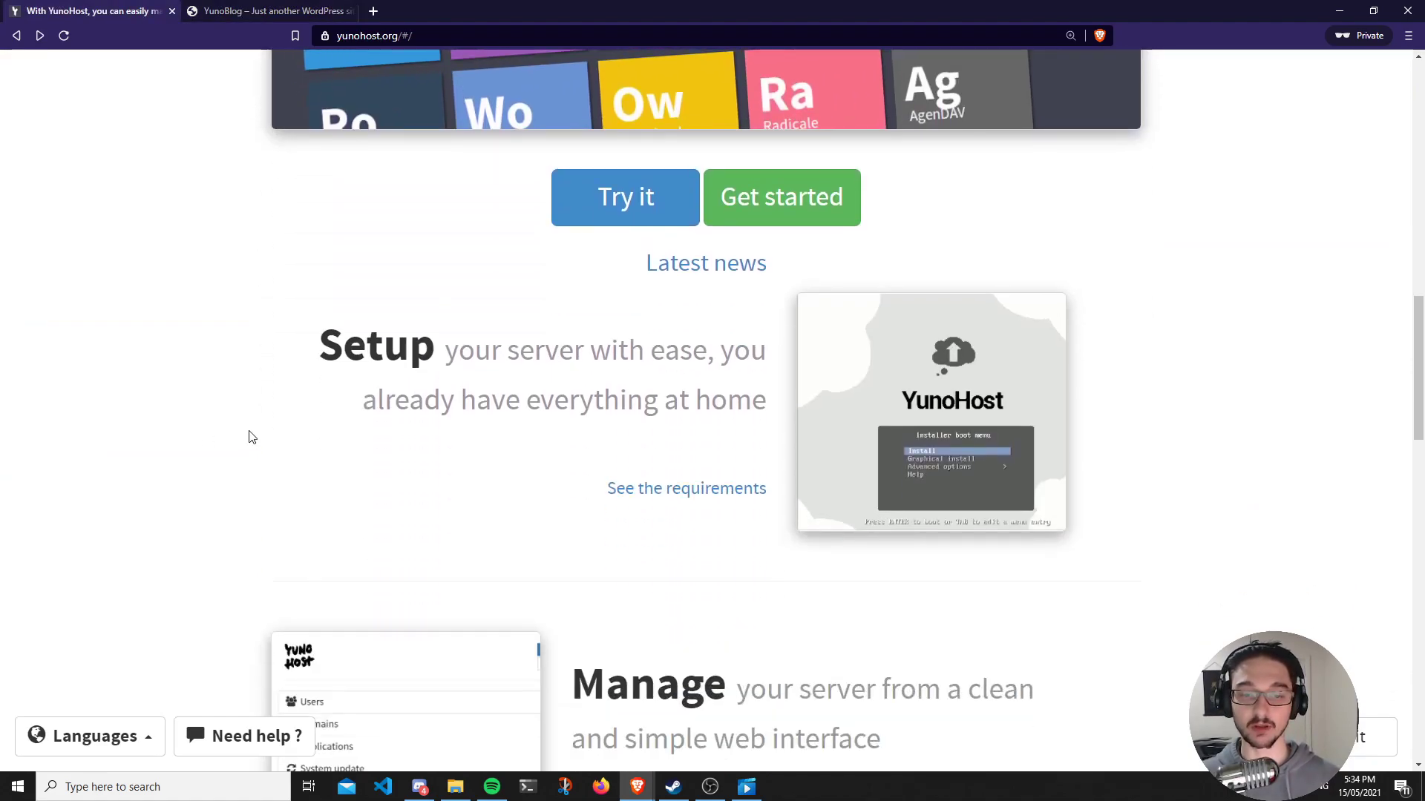
Open the Get started installation docs in full screen, zoomed in.
left_click(797, 214)
key("F11")
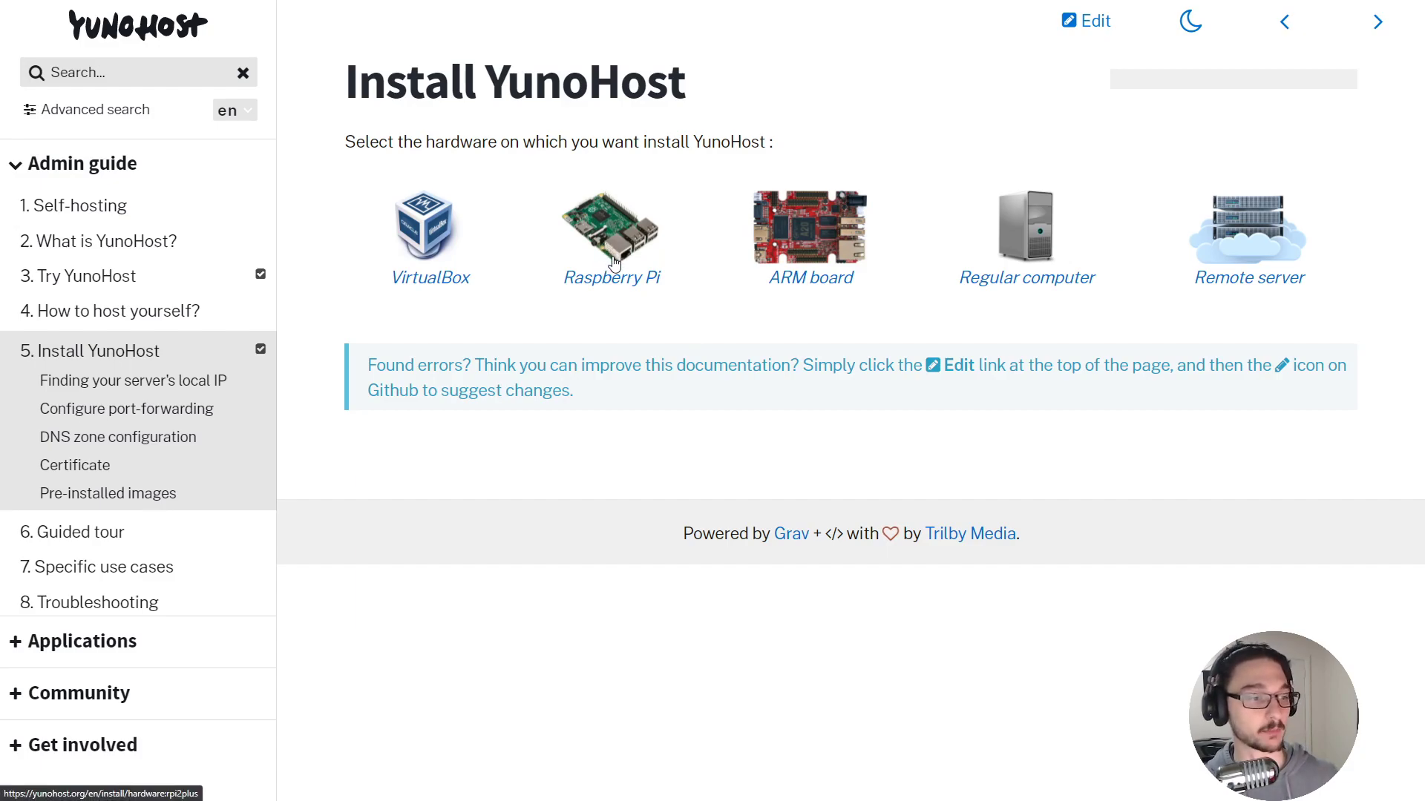
key("ctrl+plus")
Review the Raspberry Pi guide's pre-requisites, including the 16GB microSD card, down to Download.
left_click(854, 321)
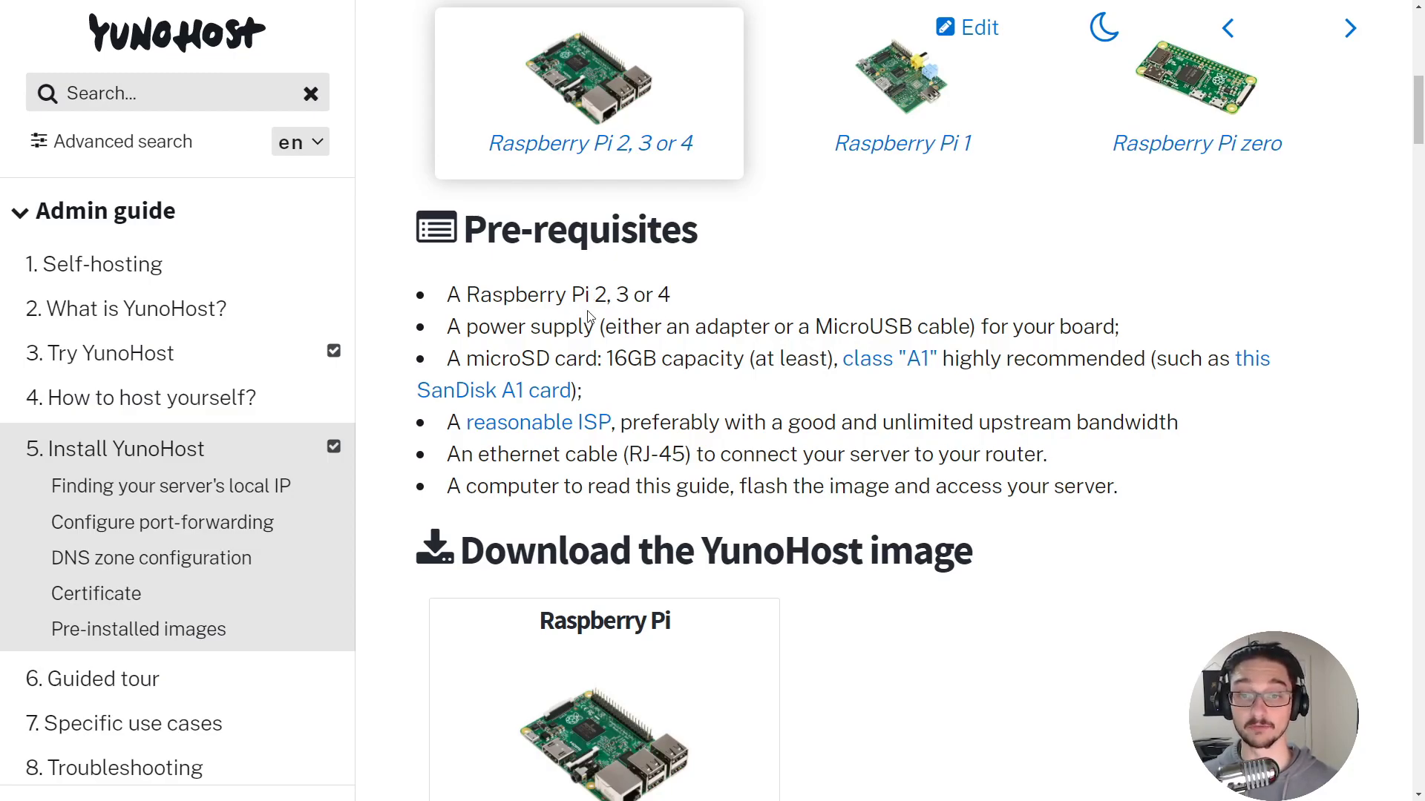
scroll(564, 321, "down", 2)
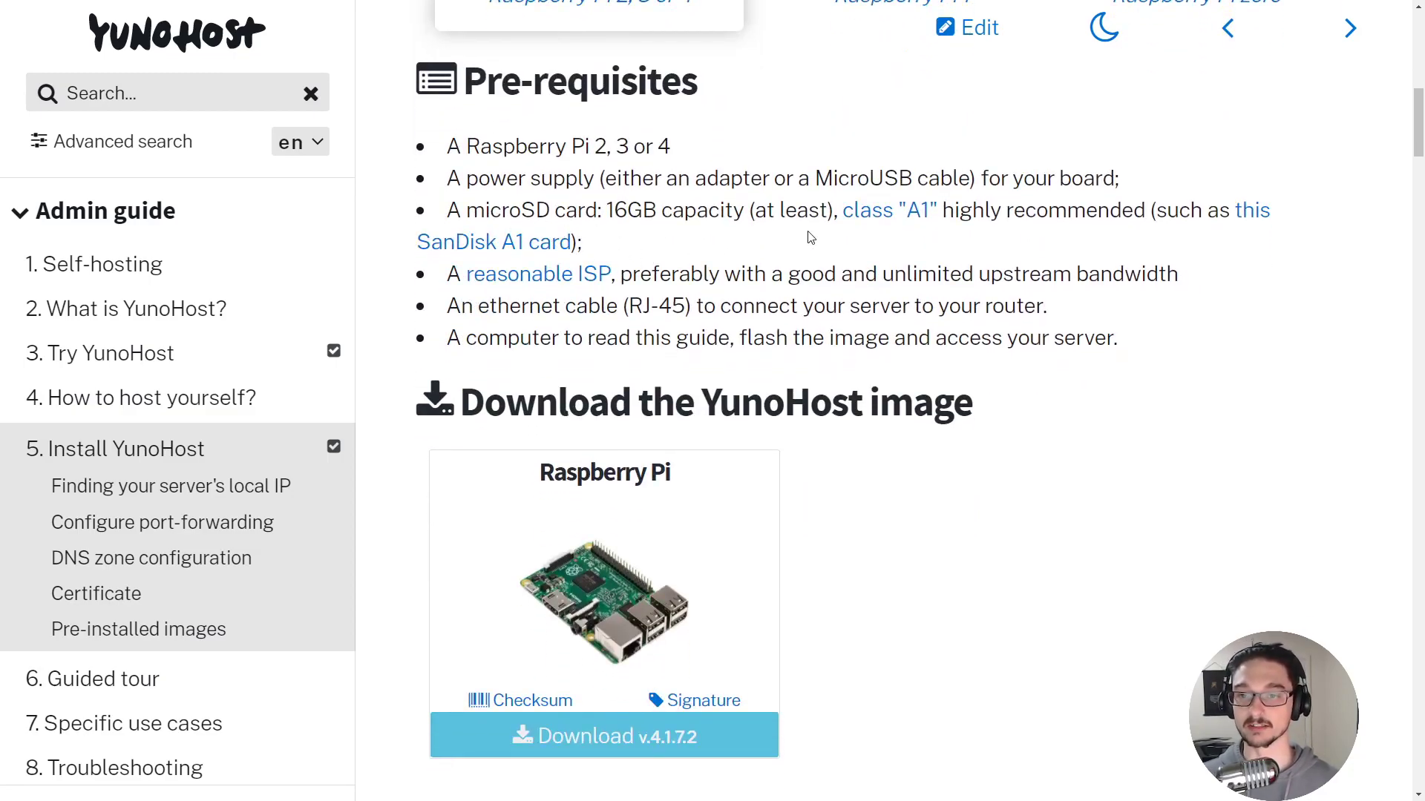
double_click(620, 212)
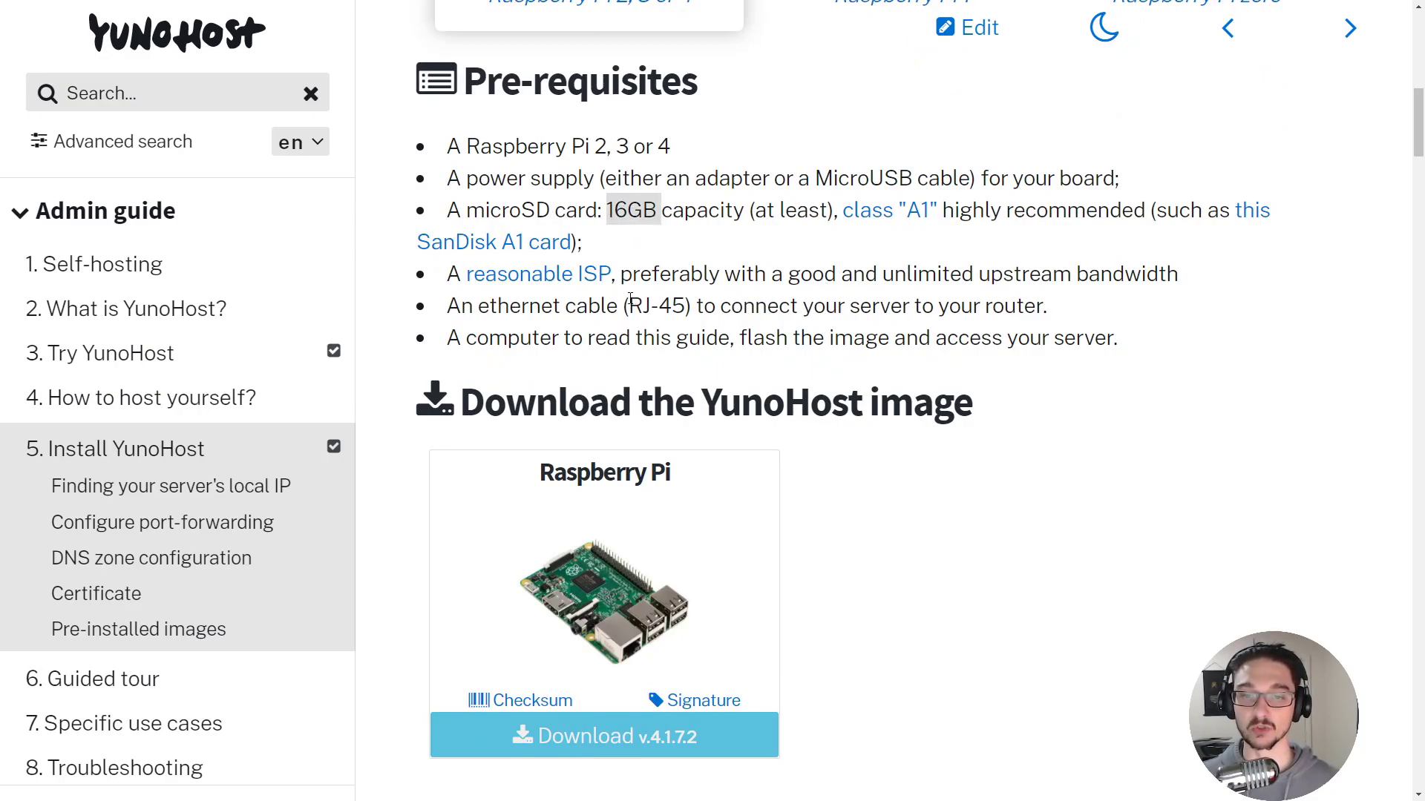
left_click(629, 300)
left_click(717, 305)
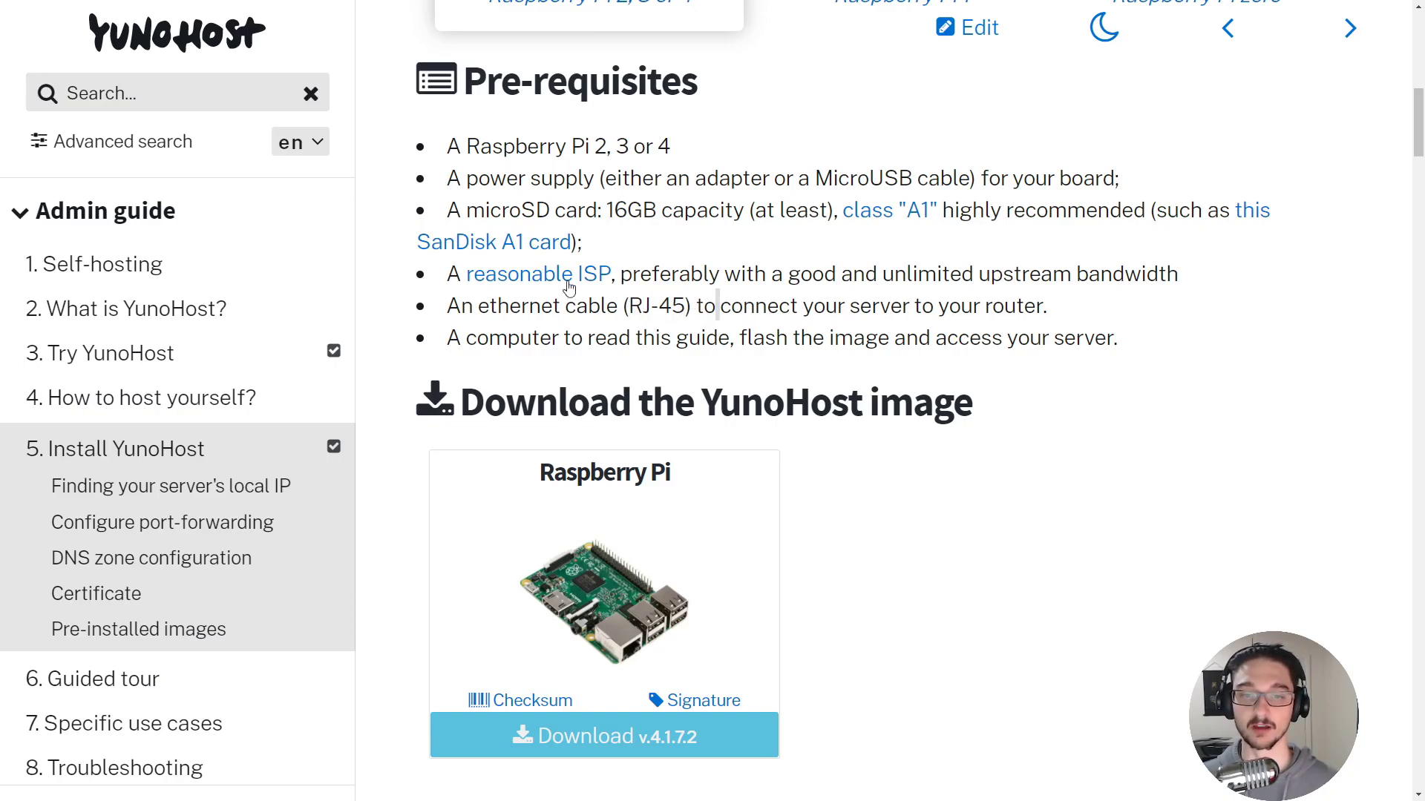
scroll(668, 505, "down", 2)
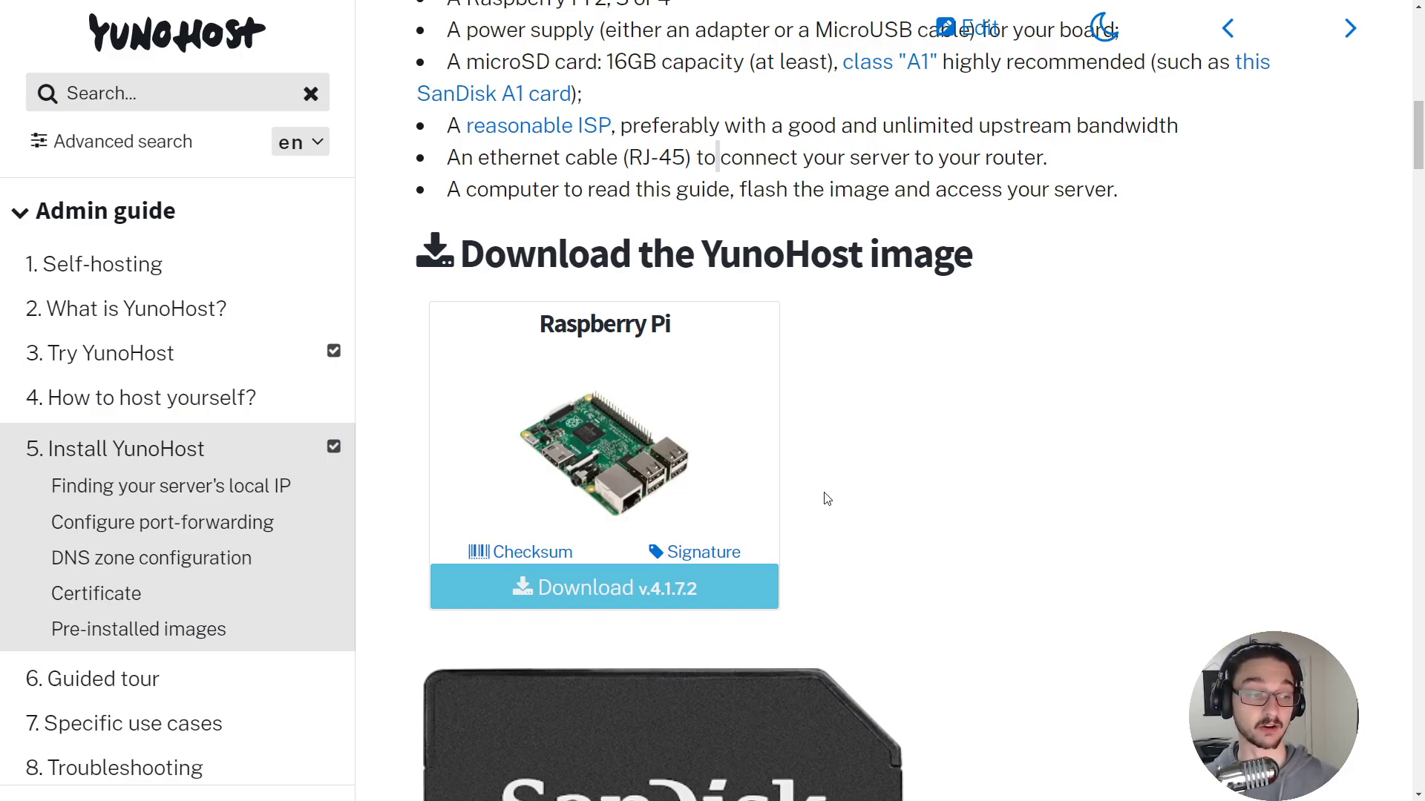
scroll(828, 498, "down", 15)
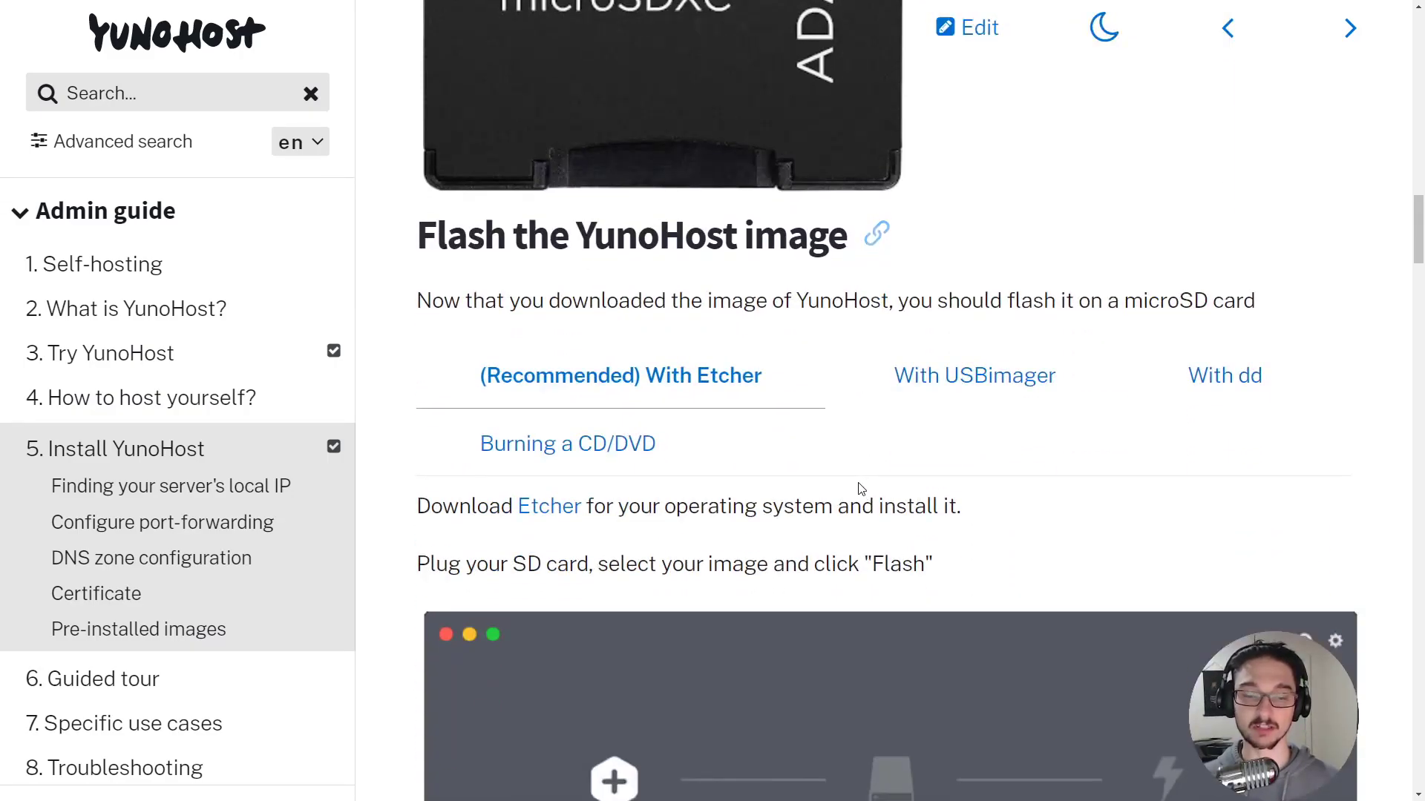
scroll(643, 461, "down", 12)
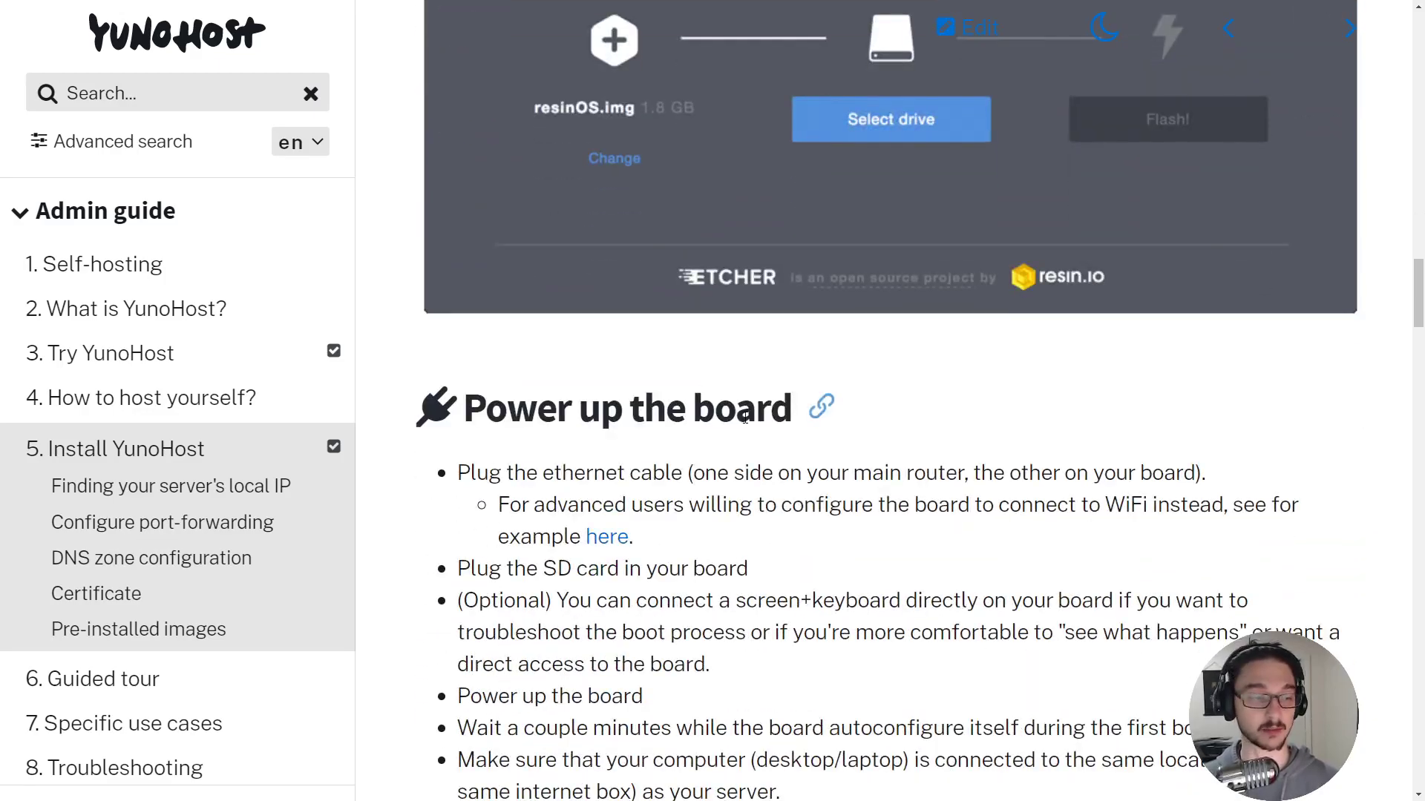
scroll(744, 417, "down", 2)
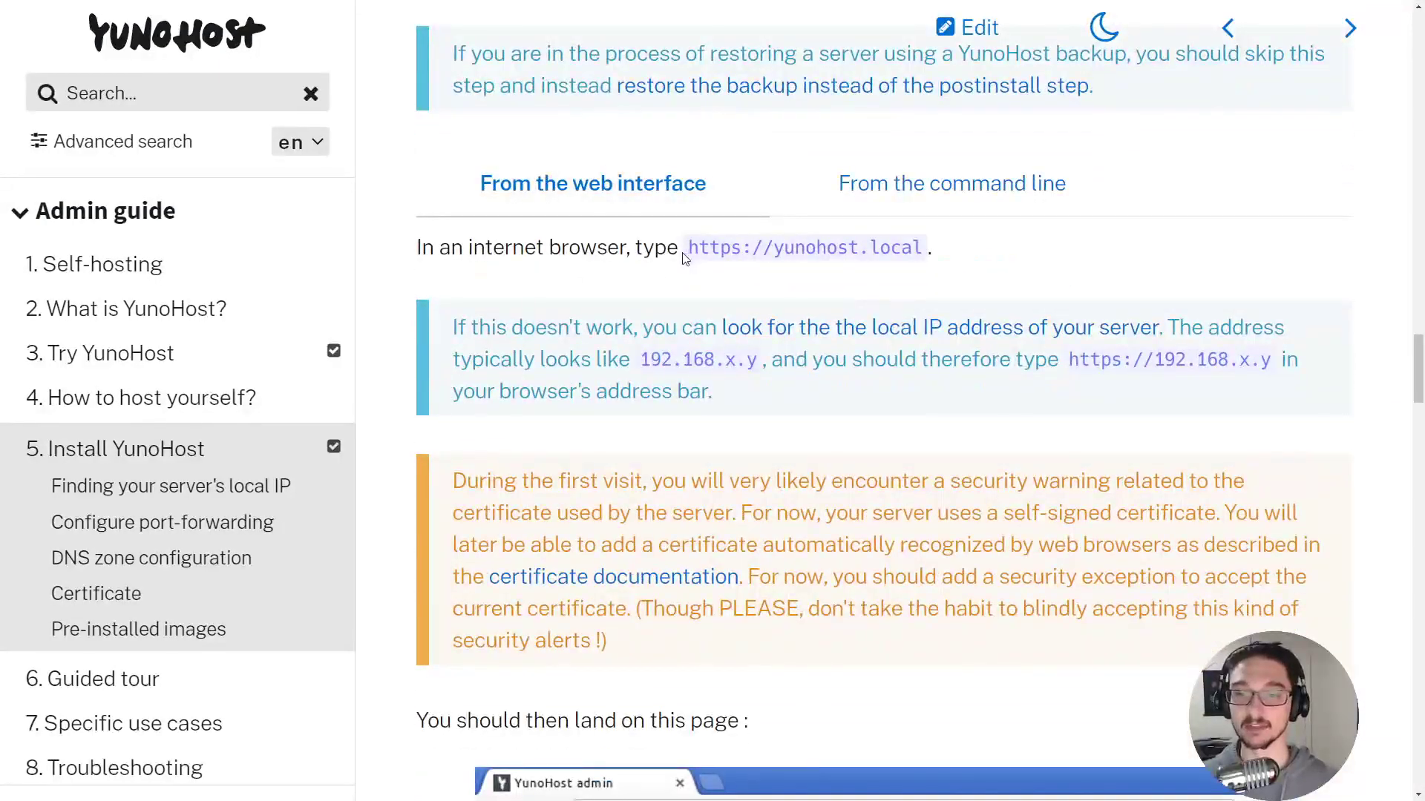
left_click_drag(689, 249, 923, 259)
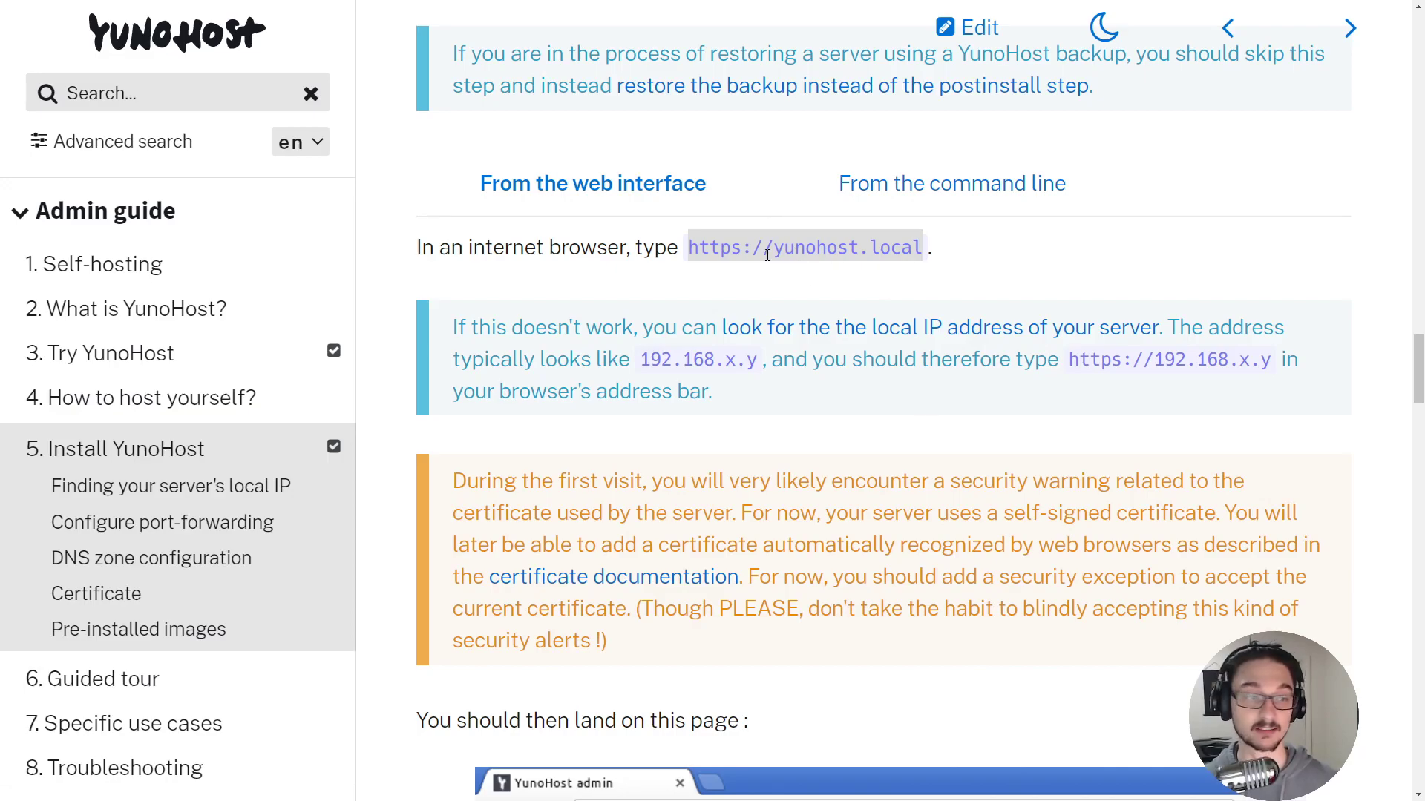
scroll(769, 252, "down", 2)
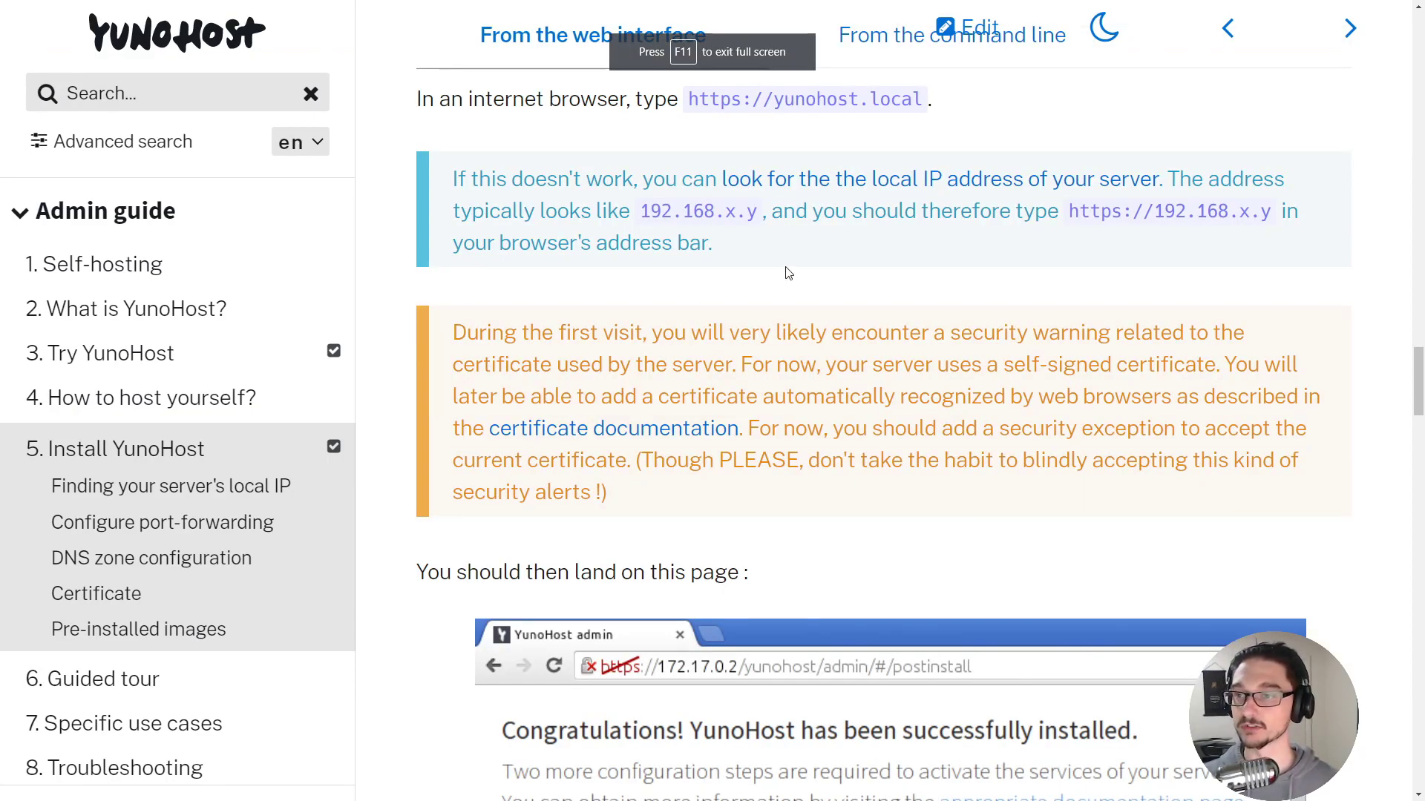
scroll(599, 224, "up", 1)
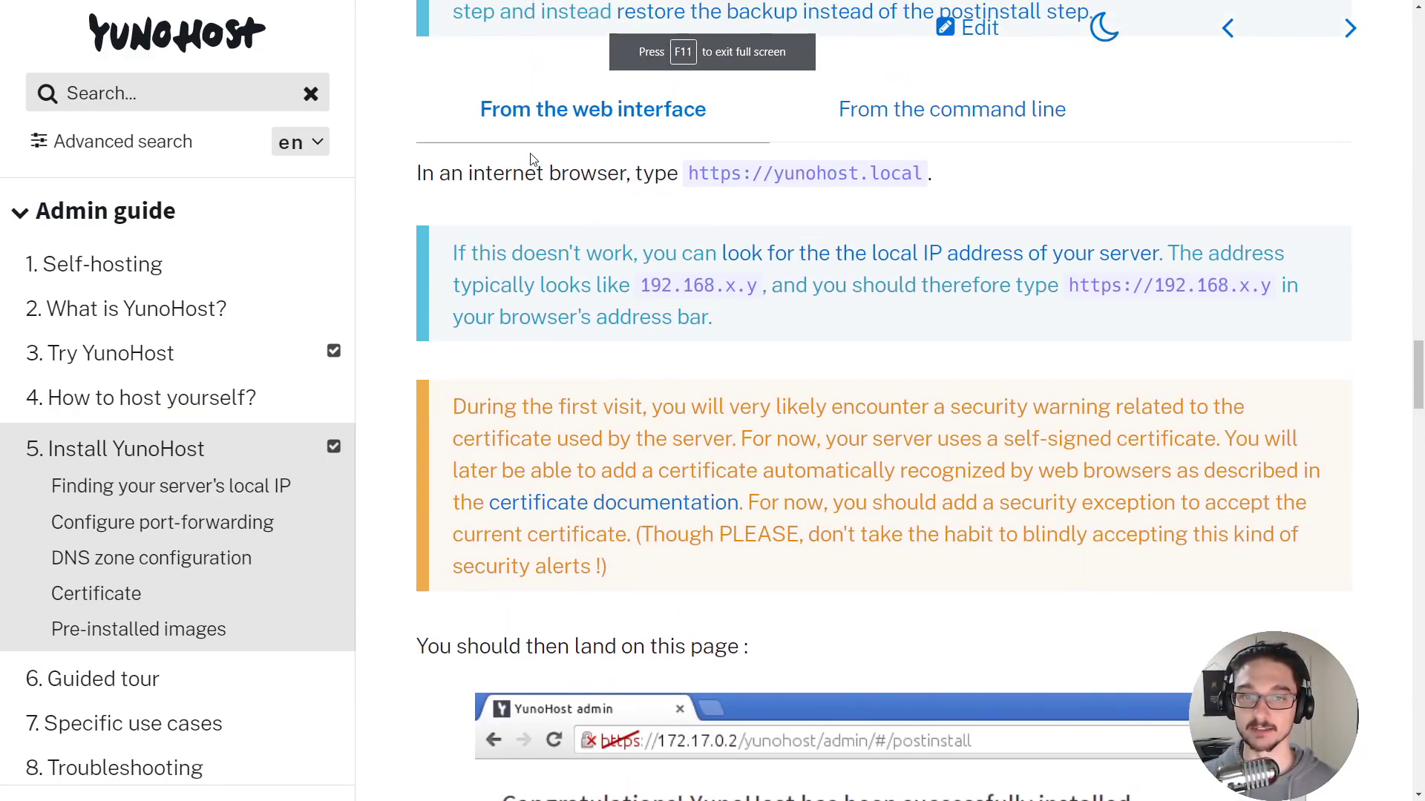
left_click_drag(450, 173, 681, 256)
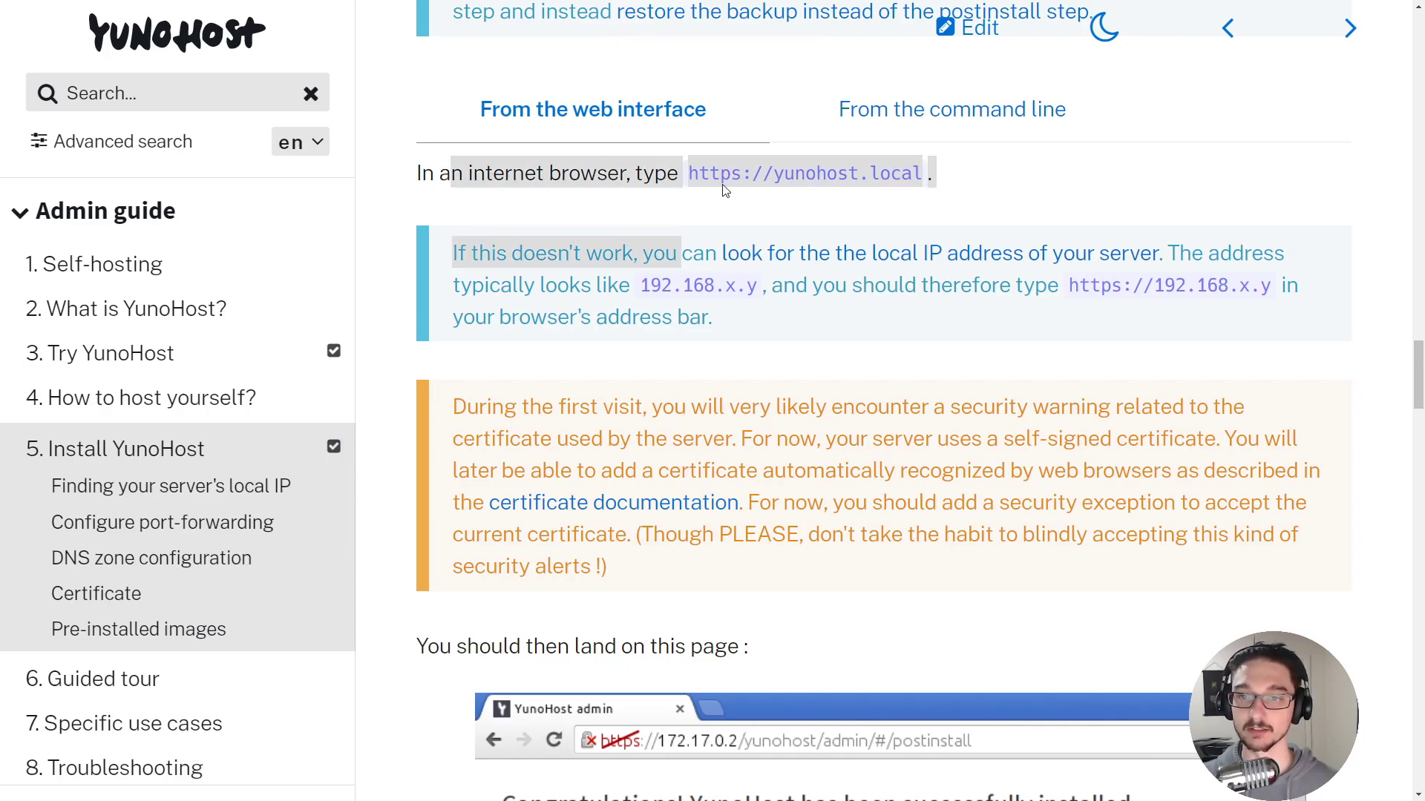
left_click(831, 195)
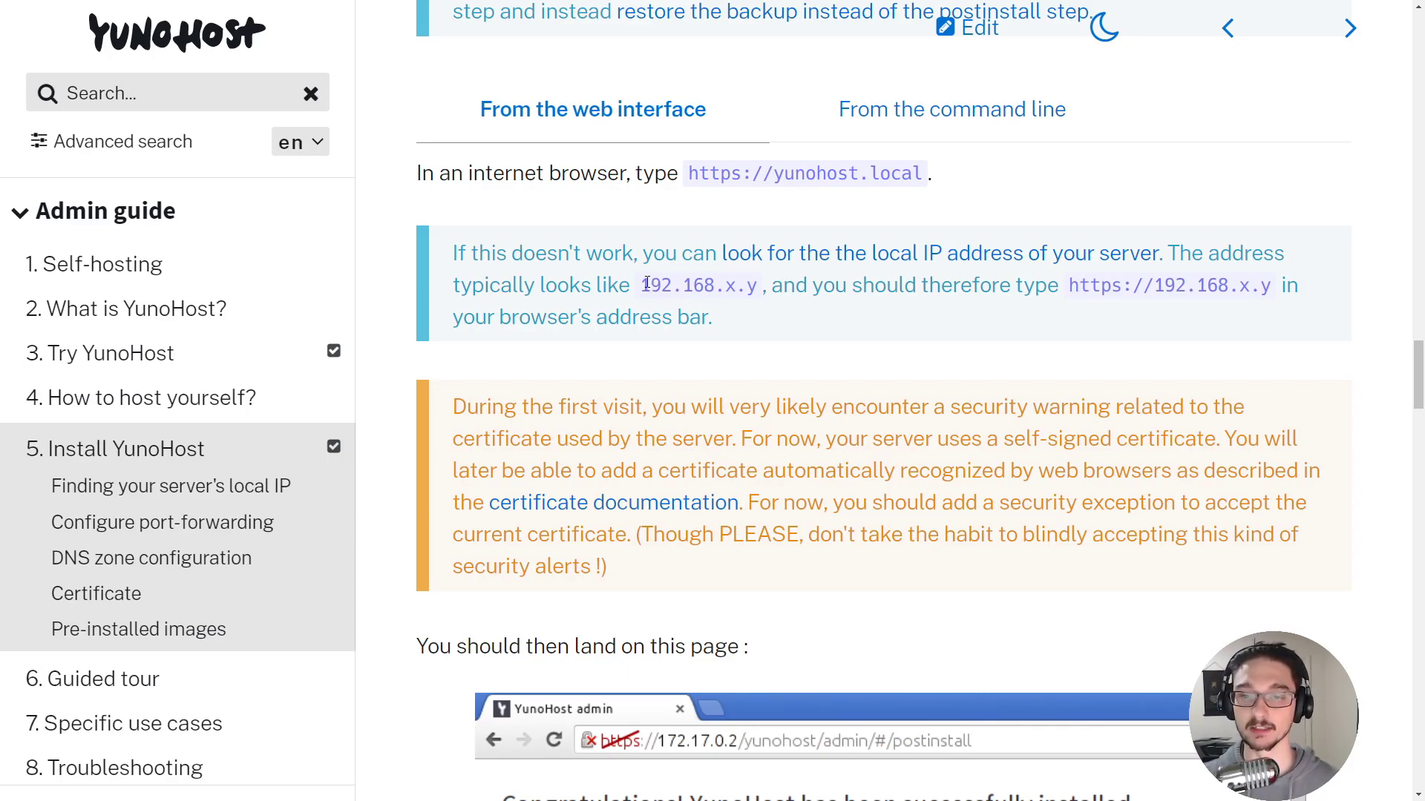
left_click_drag(643, 285, 757, 288)
left_click(761, 293)
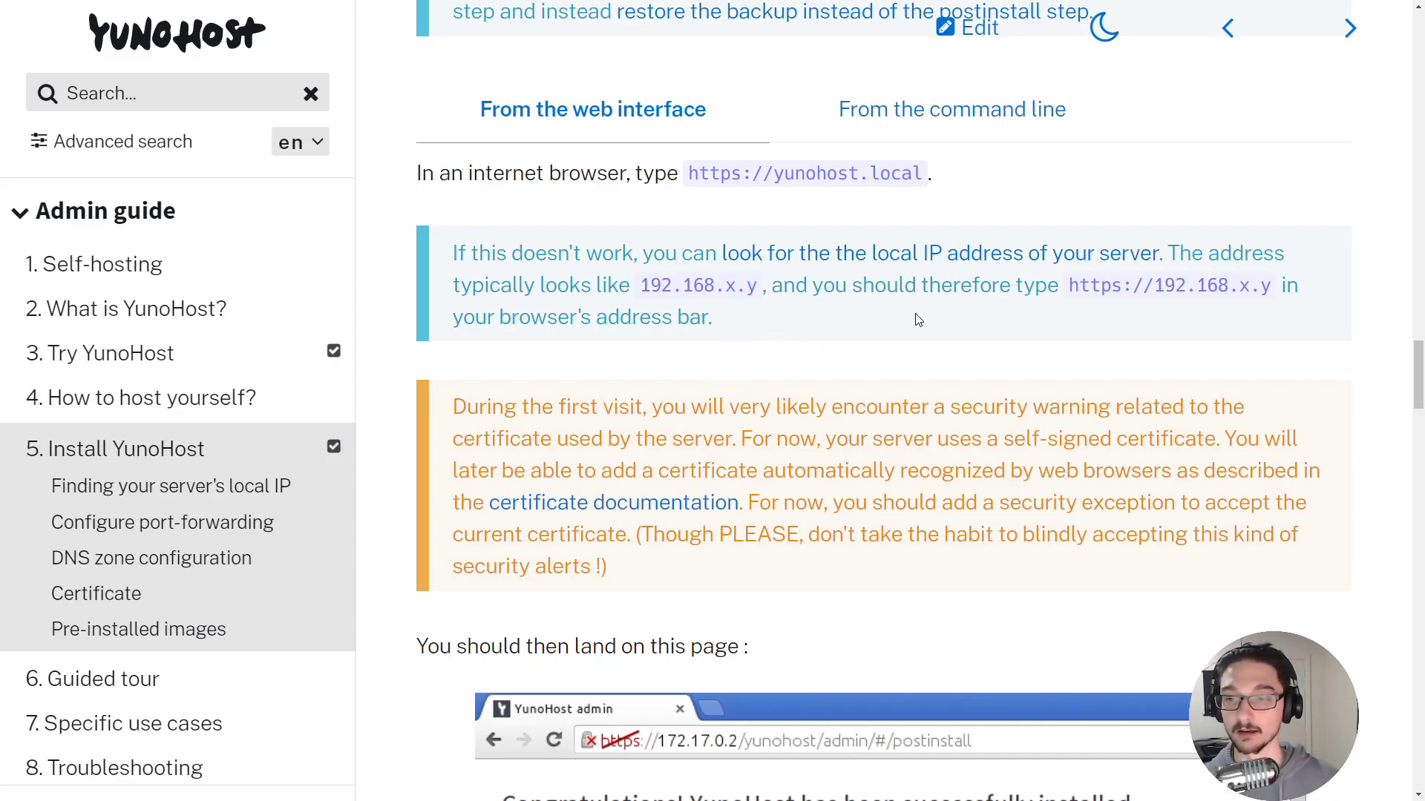
mouse_move(691, 172)
left_mouse_down()
mouse_move(944, 177)
mouse_move(688, 172)
left_mouse_up()
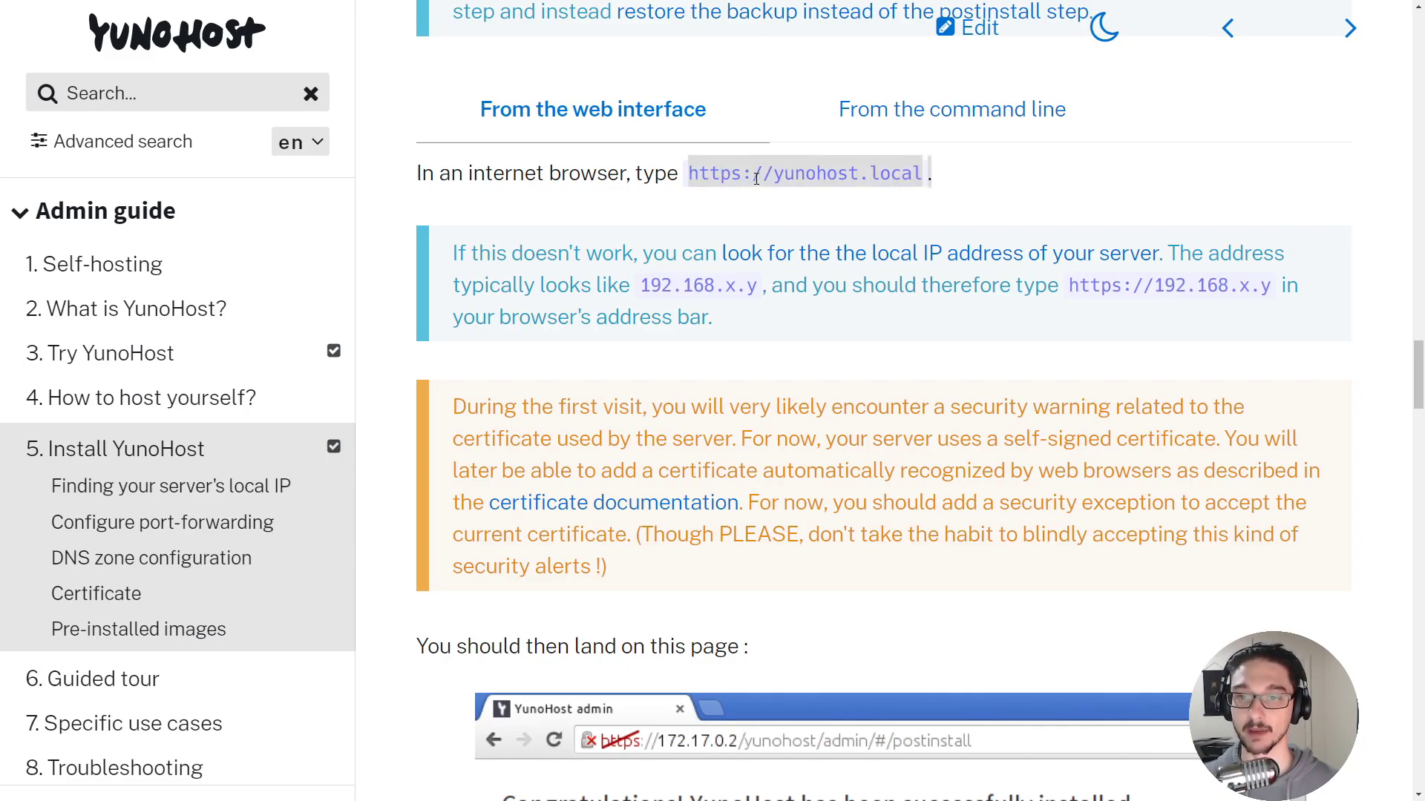
left_click(723, 168)
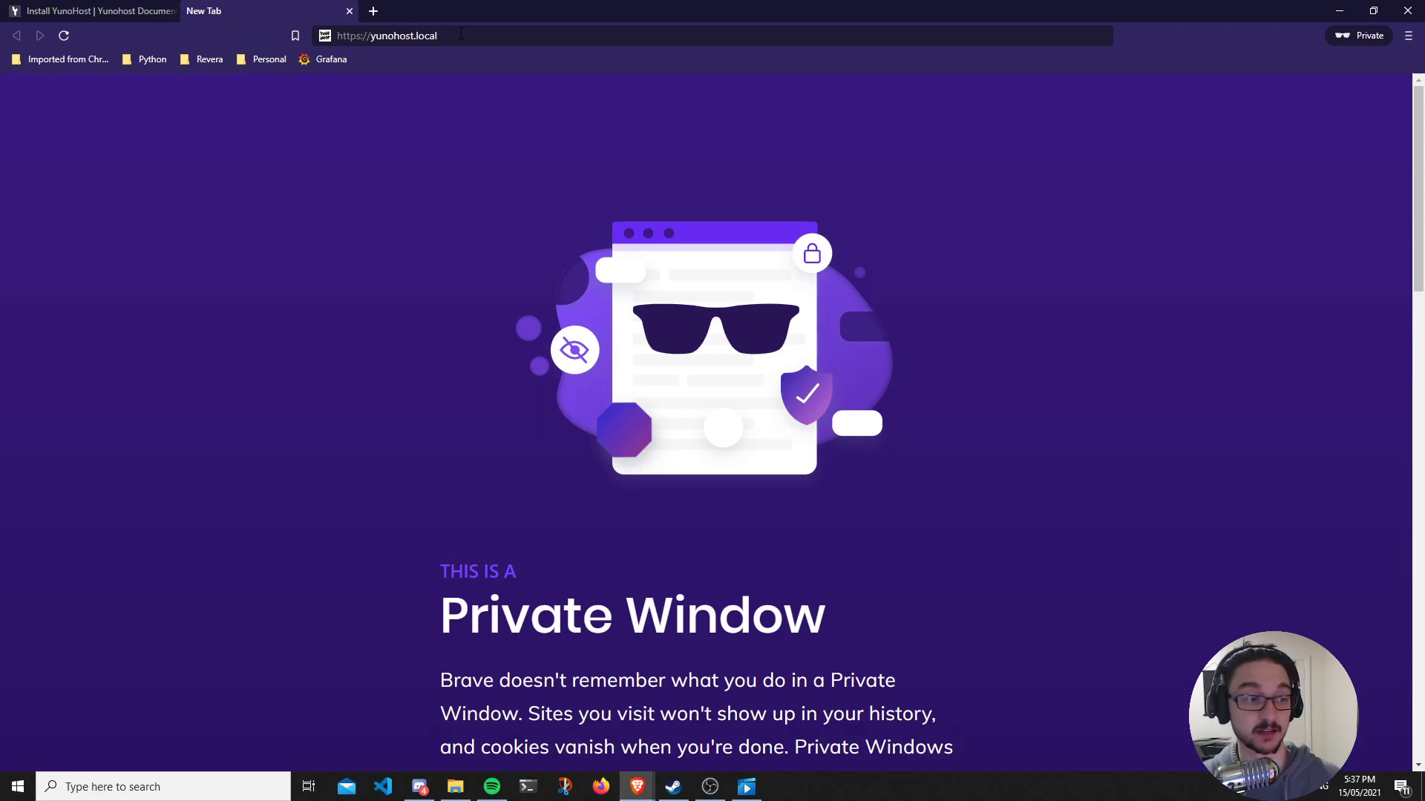
Load yunohost.local in full screen, zoomed in, and begin the post-install wizard.
key("Return")
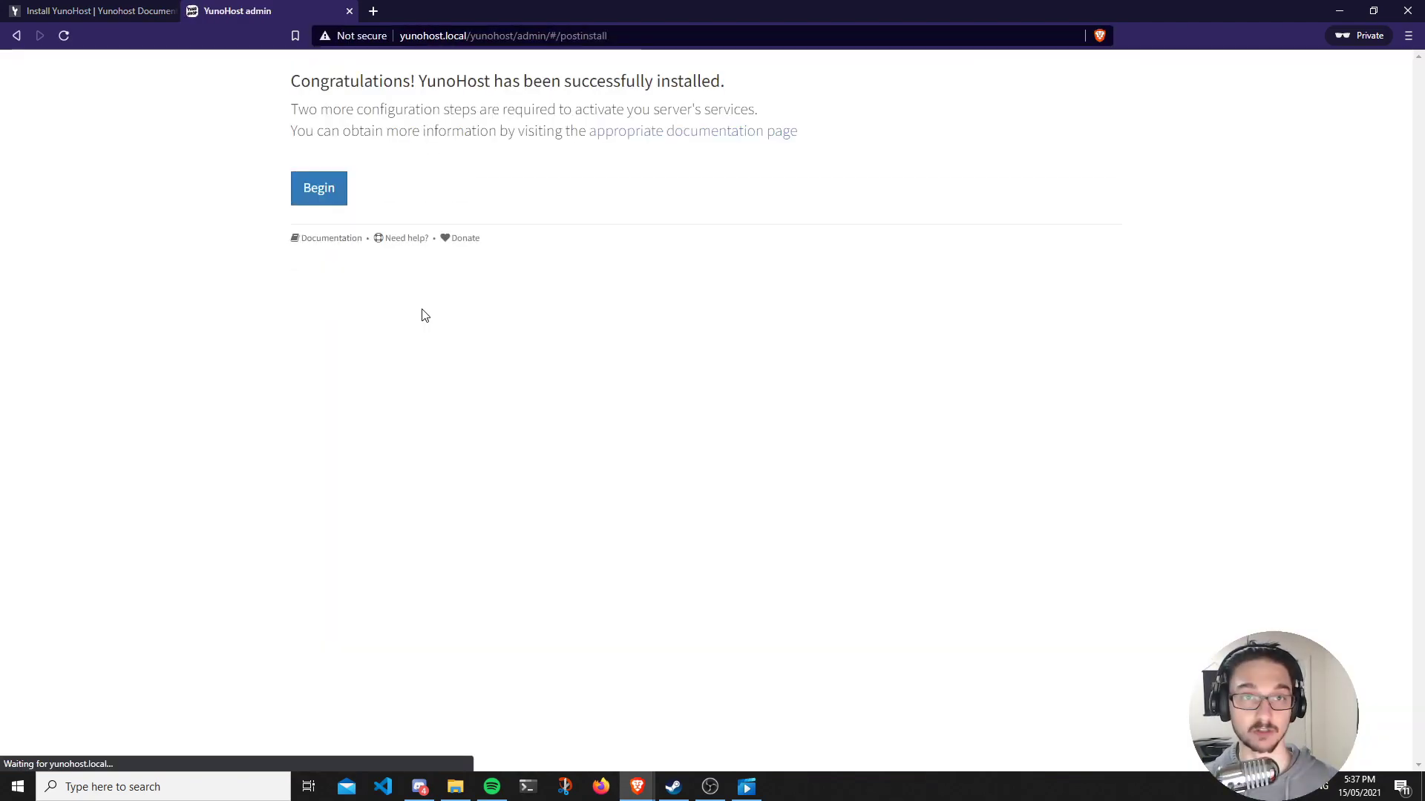
key("F11")
key("ctrl+plus")
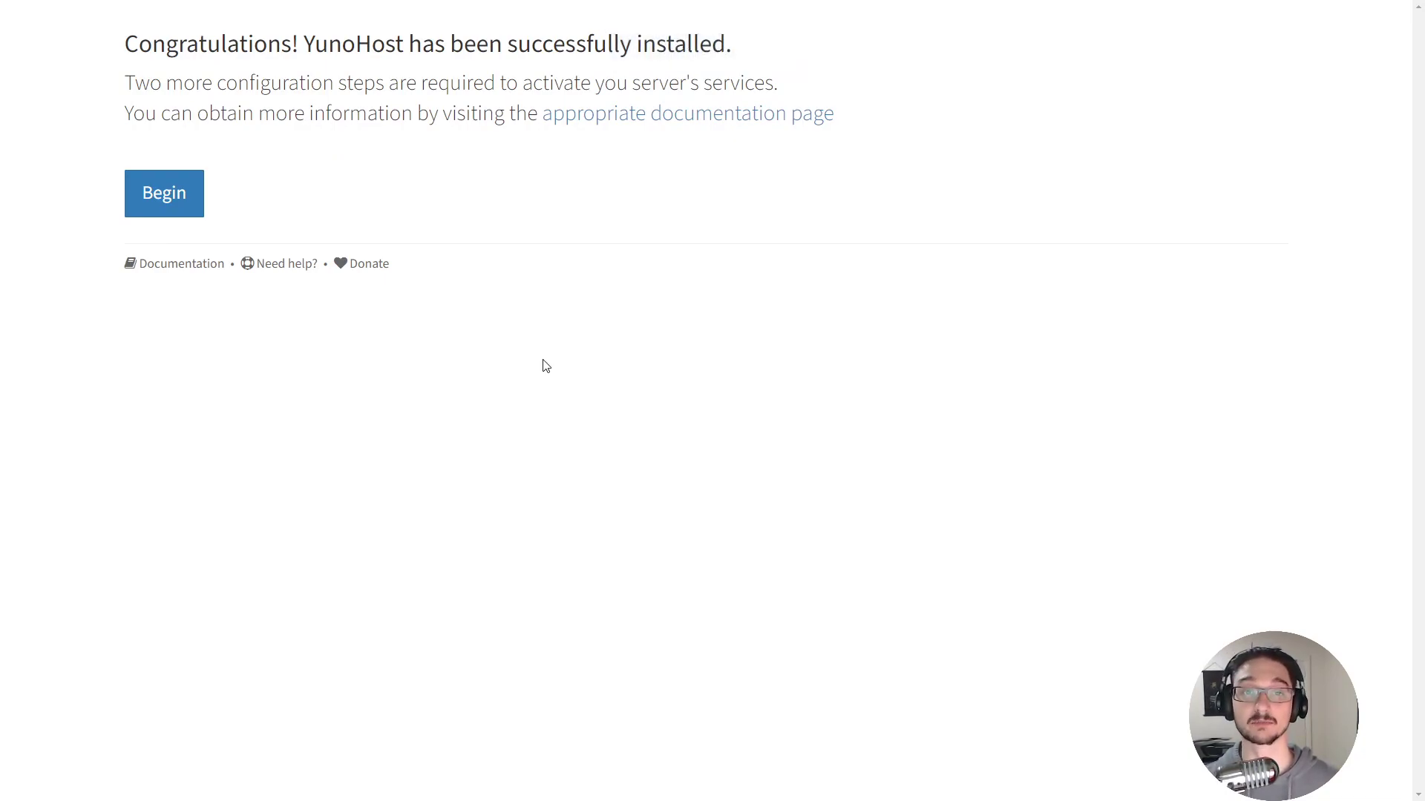
left_click(185, 192)
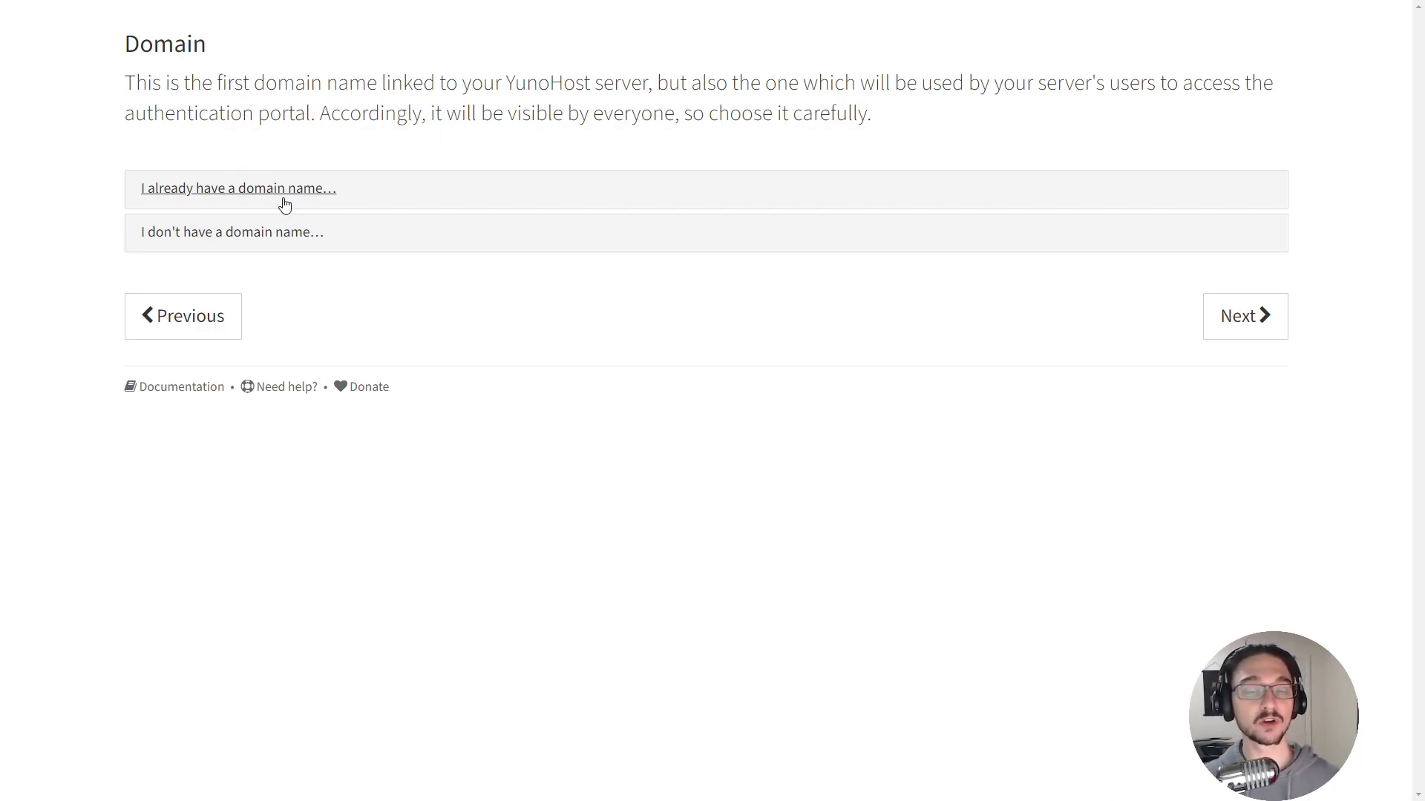
Pick the free domain option with .nohost.me and set the domain to techdox.nohost.me.
left_click(213, 236)
left_click(921, 342)
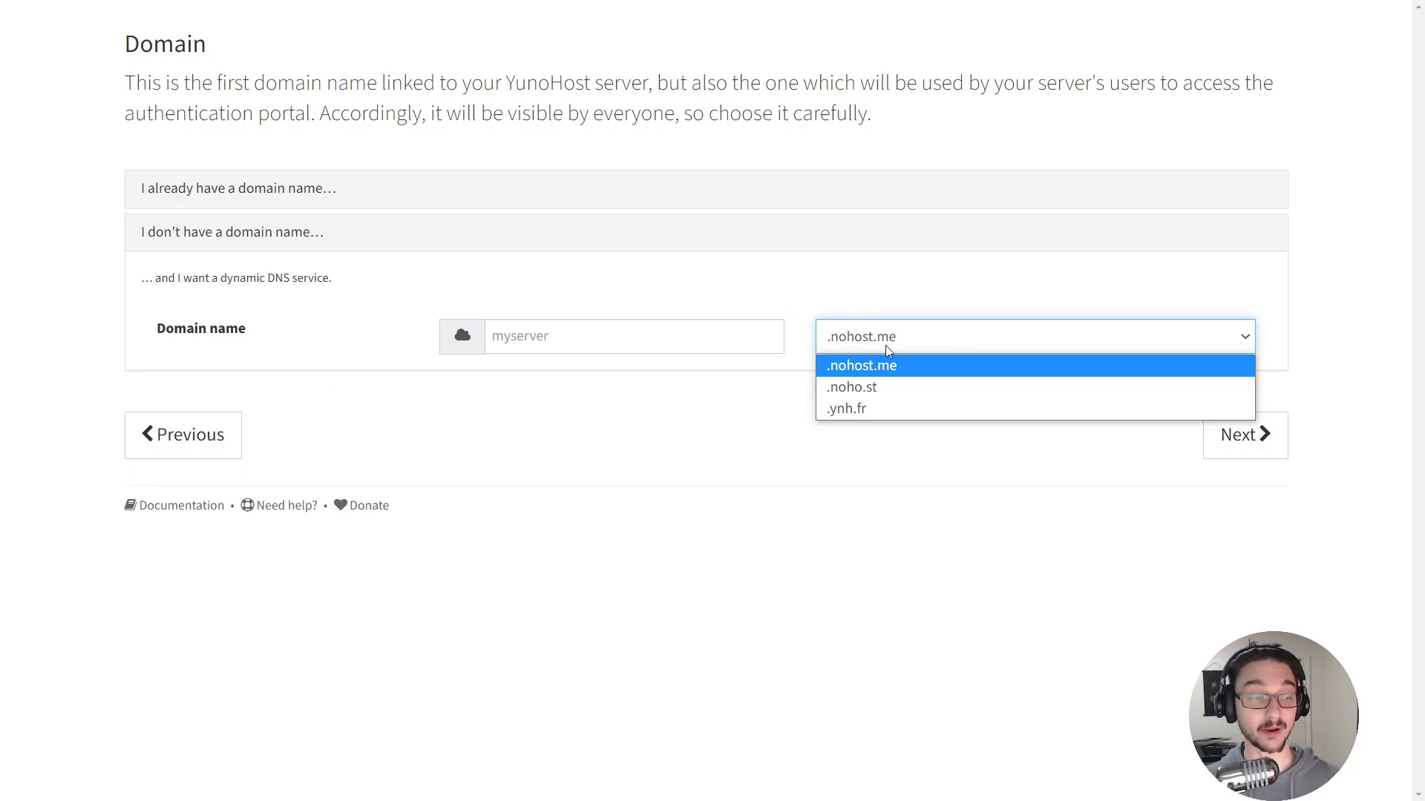
left_click(794, 297)
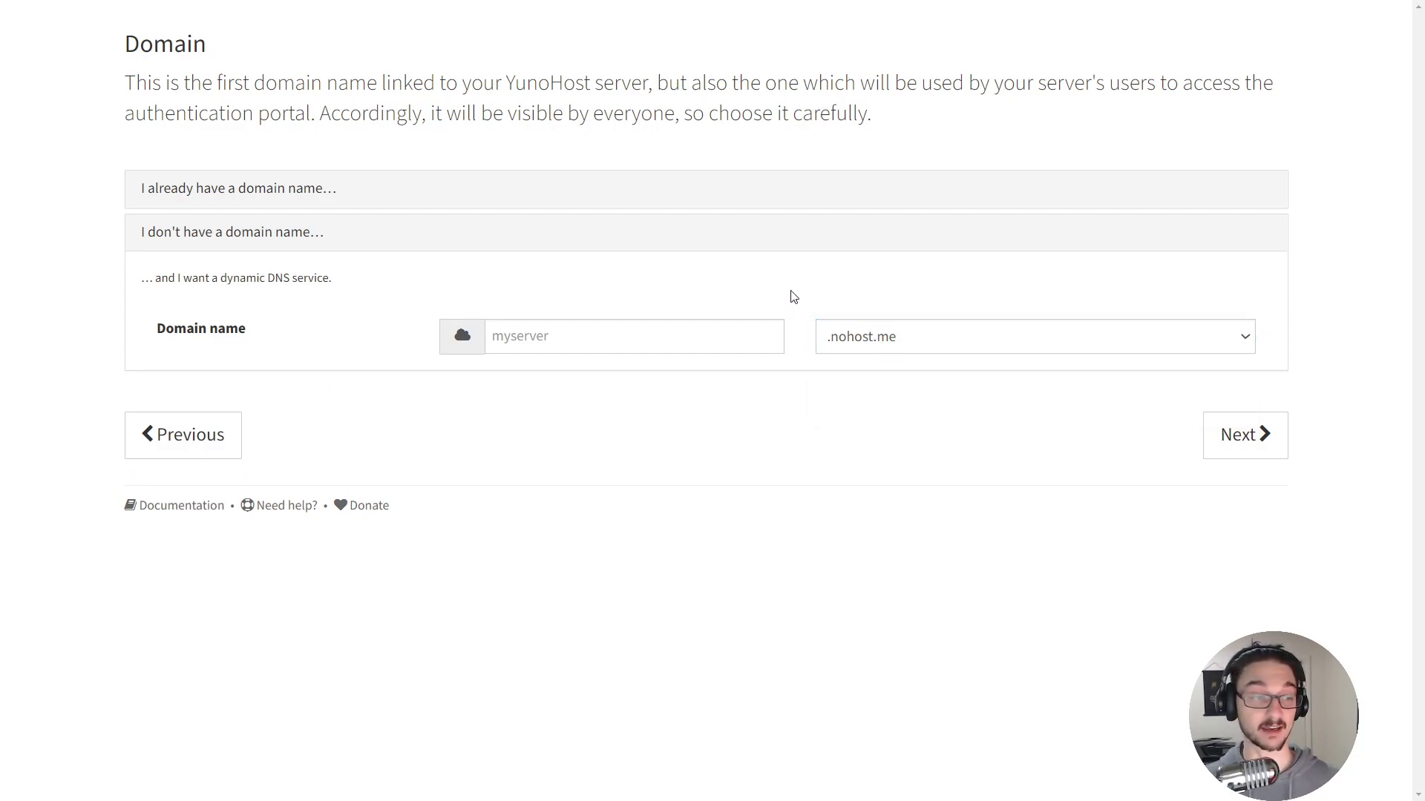
left_click(580, 334)
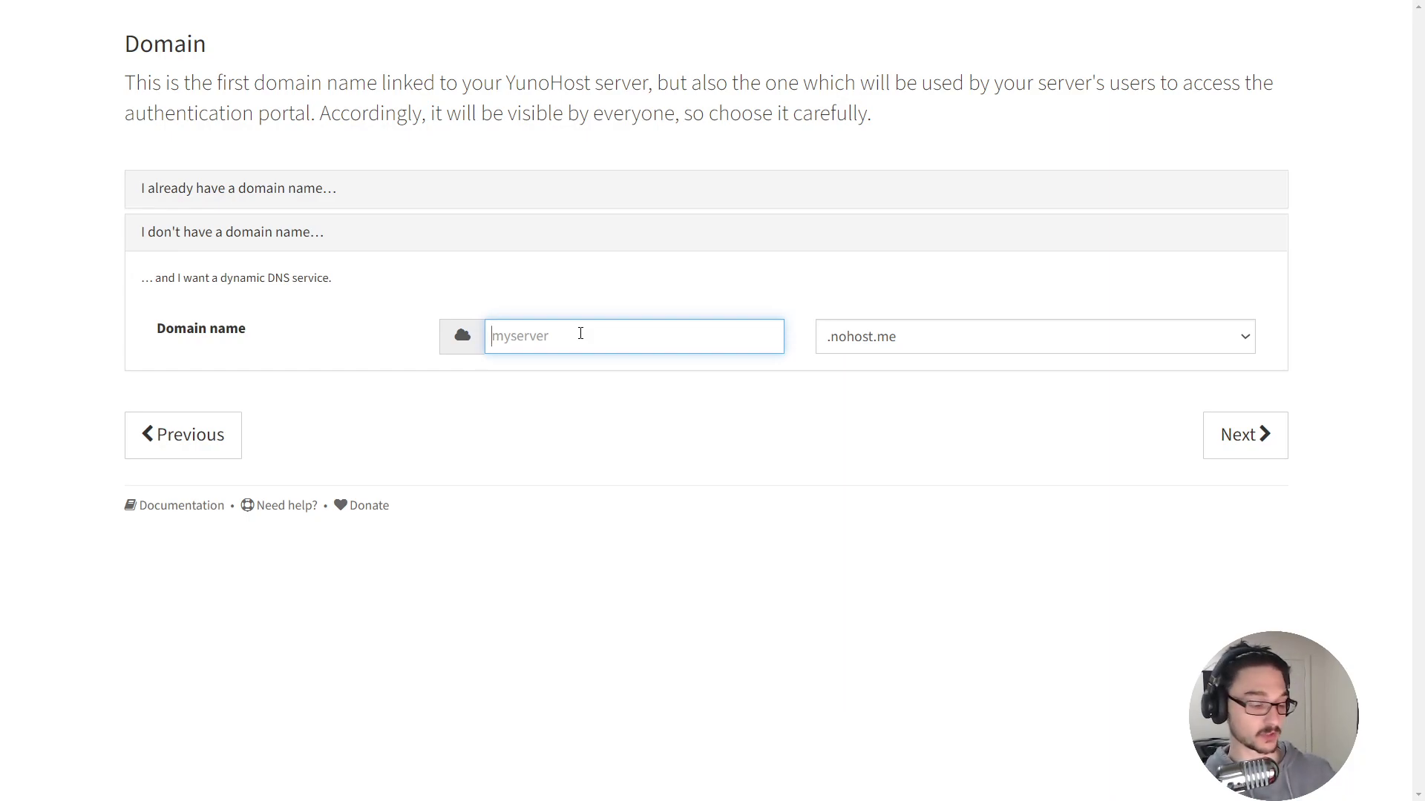
type("techdox")
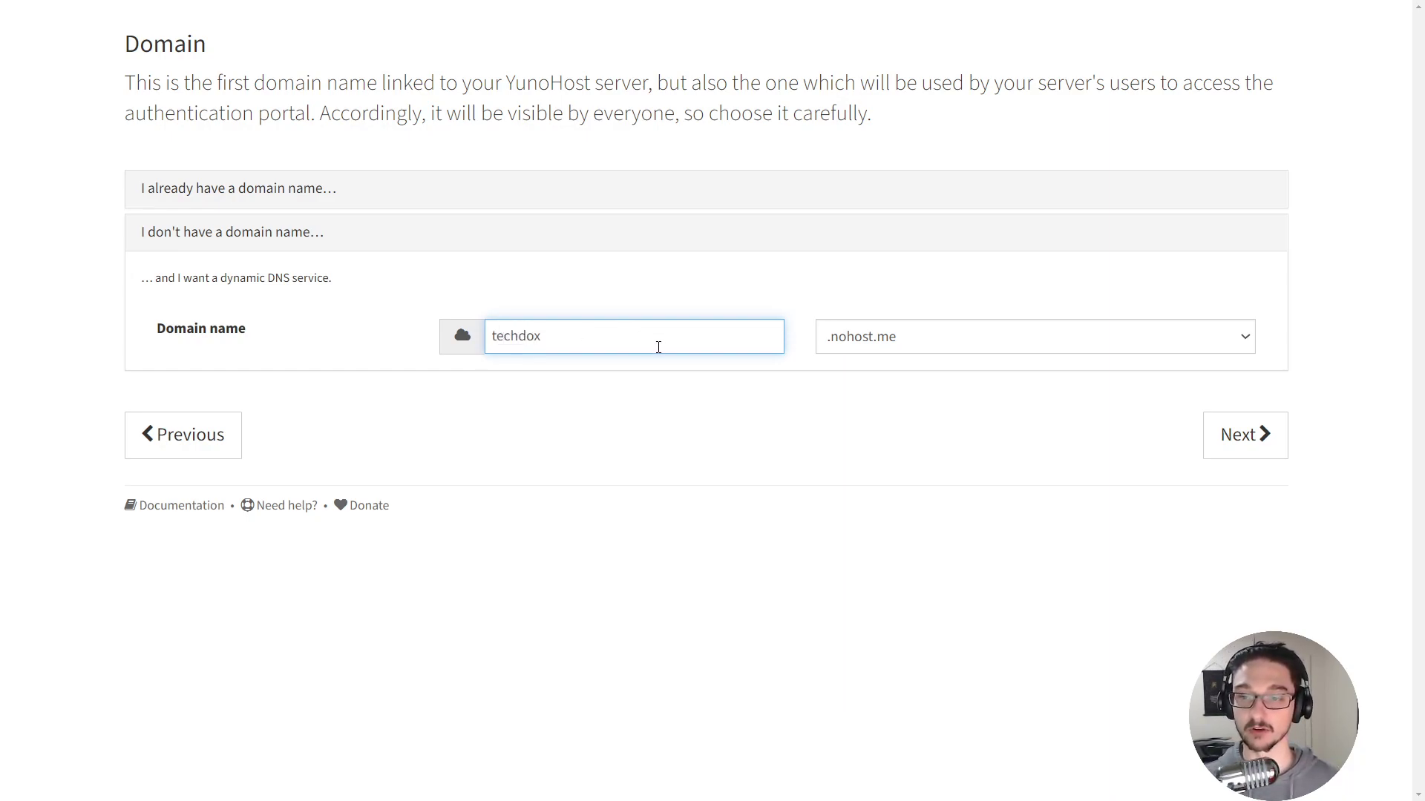
left_click(1224, 439)
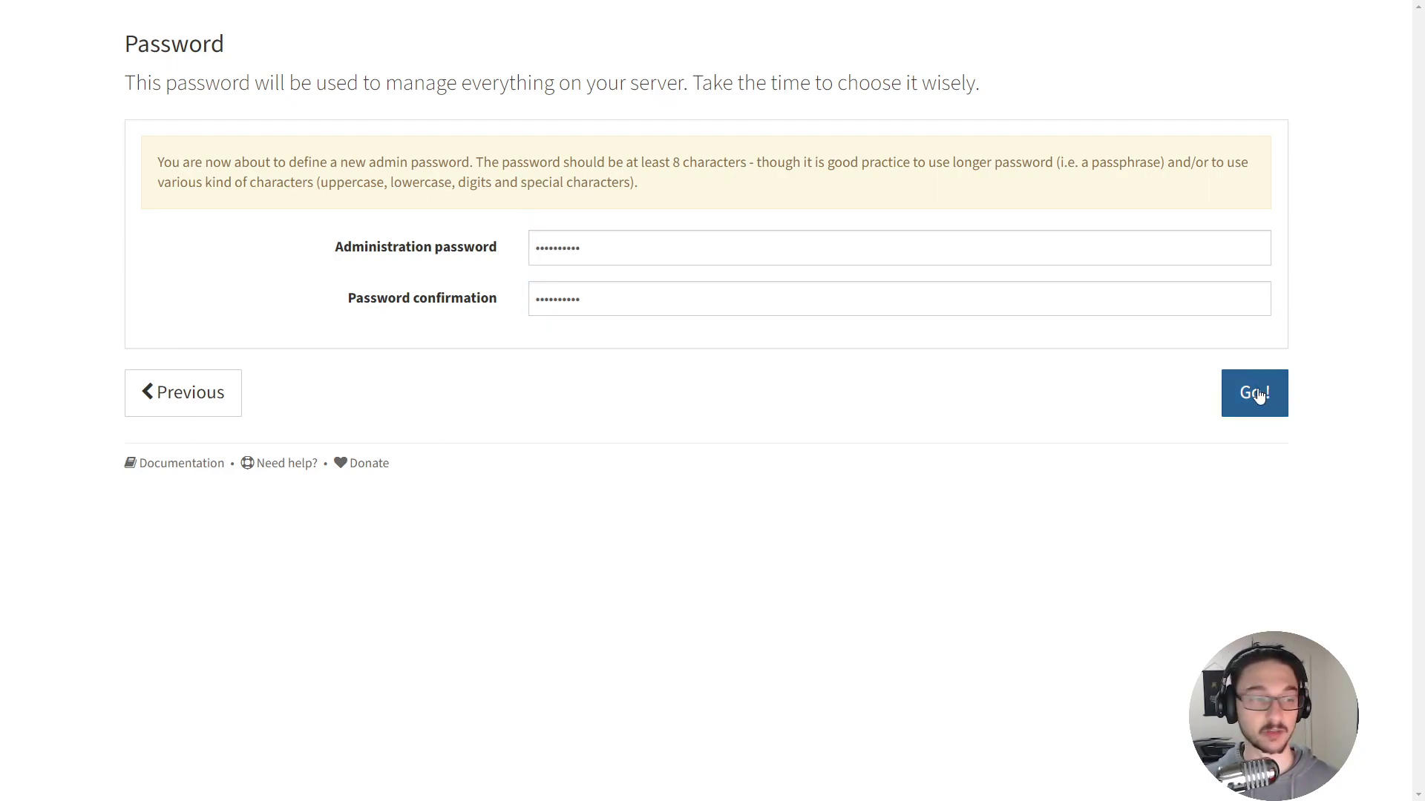
Submit the confirmed admin password to bring up the post-installation confirmation.
left_click(1258, 394)
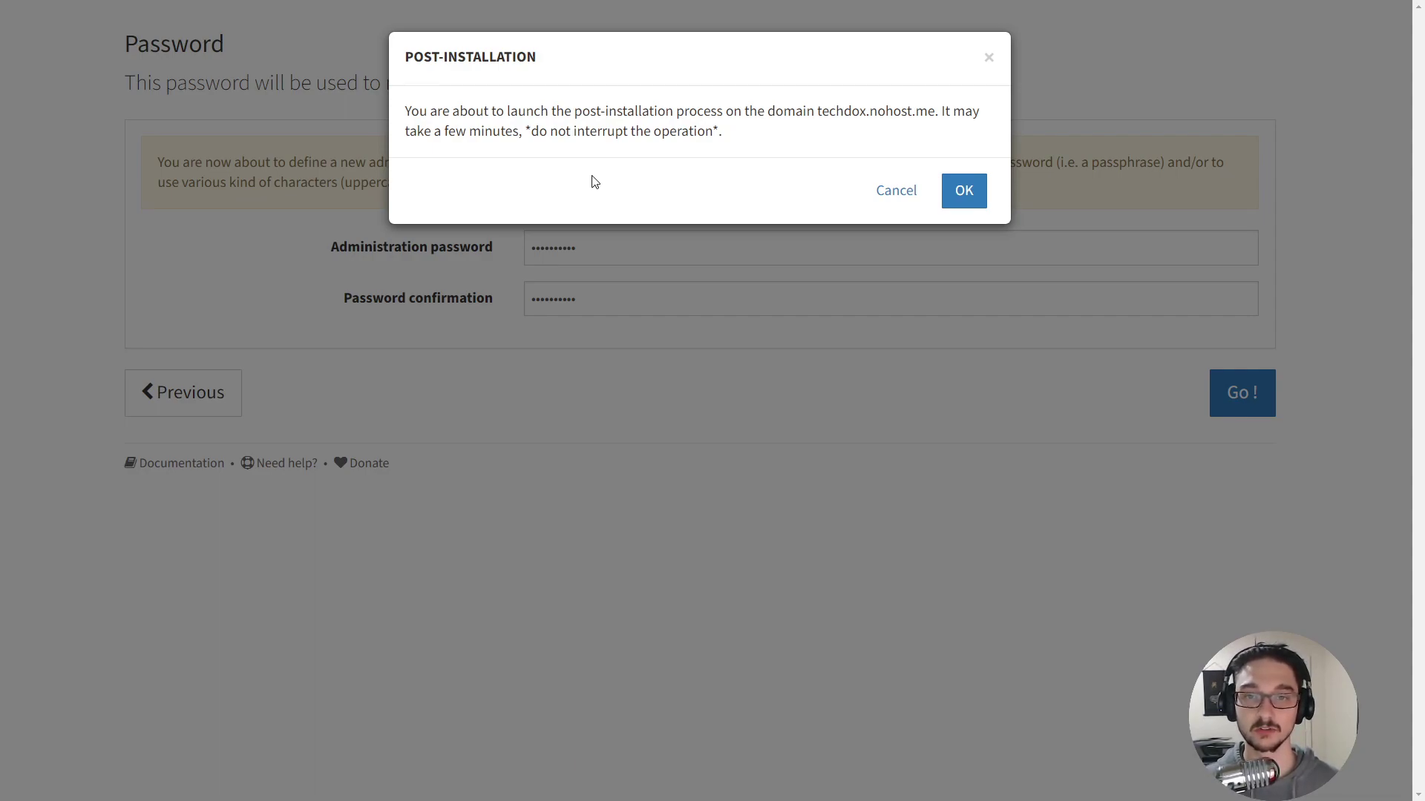
Confirm post-installation on techdox.nohost.me and wait for Installation complete and the login page.
left_click(966, 199)
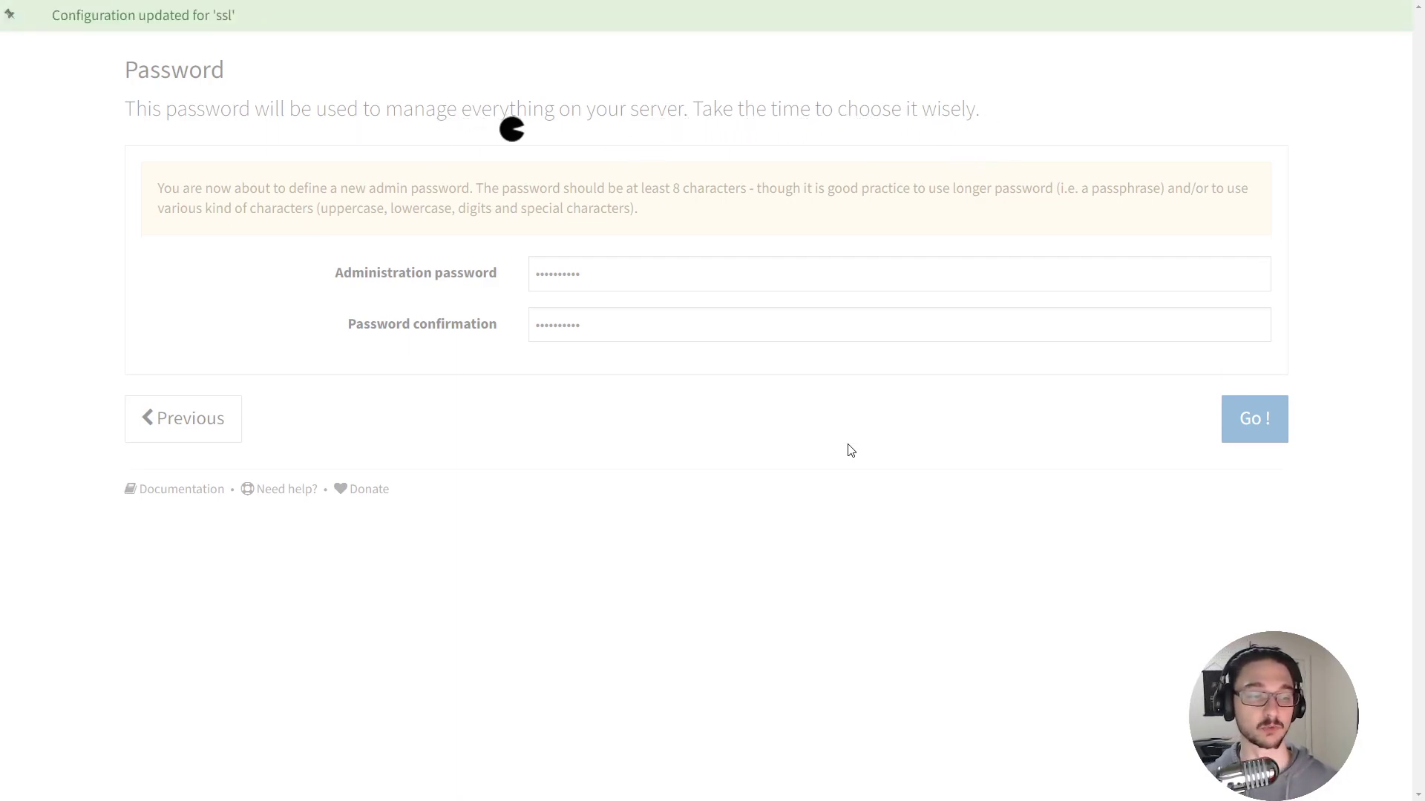
mouse_move(189, 93)
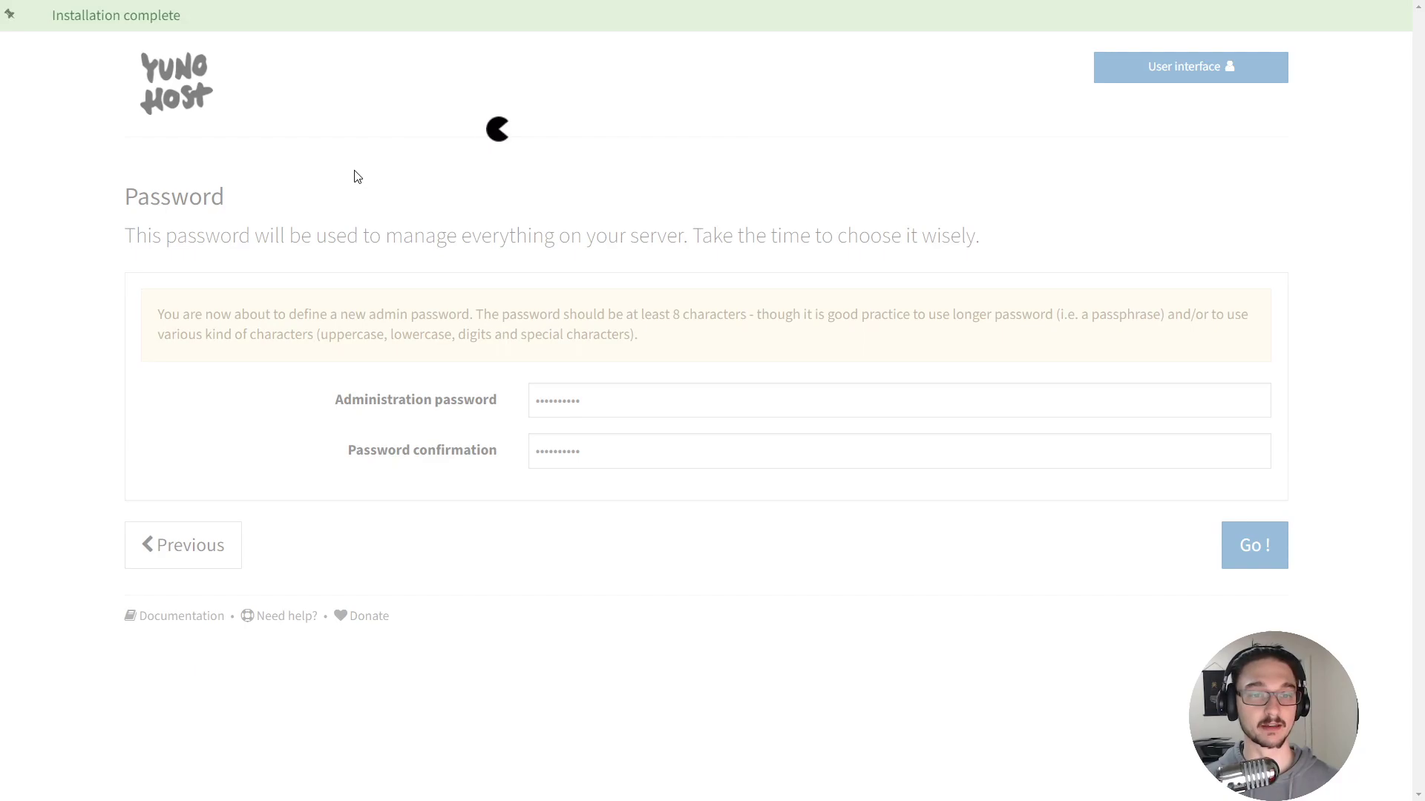
mouse_move(94, 11)
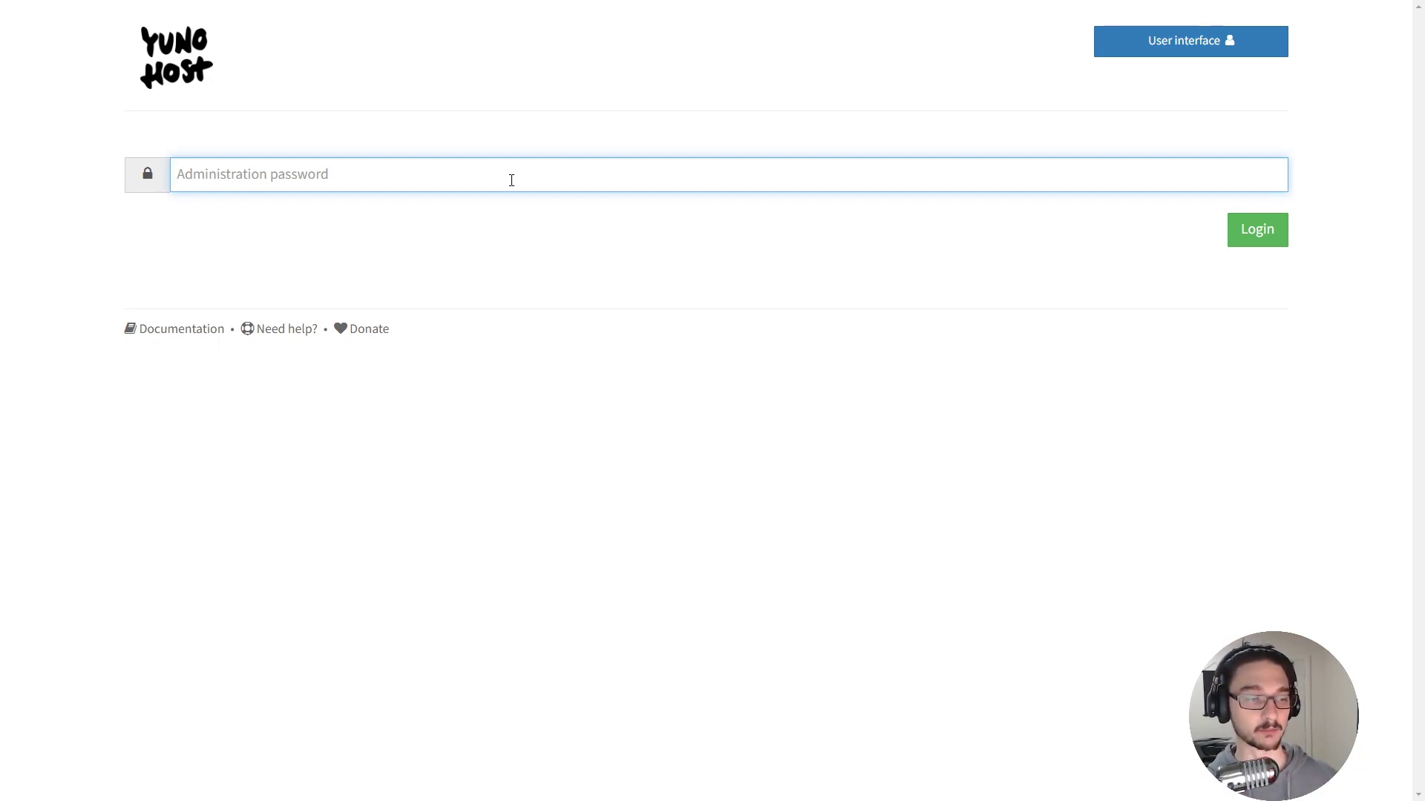
Paste the administration password and log in to open the YunoHost admin dashboard.
key("ctrl+v")
left_click(1262, 230)
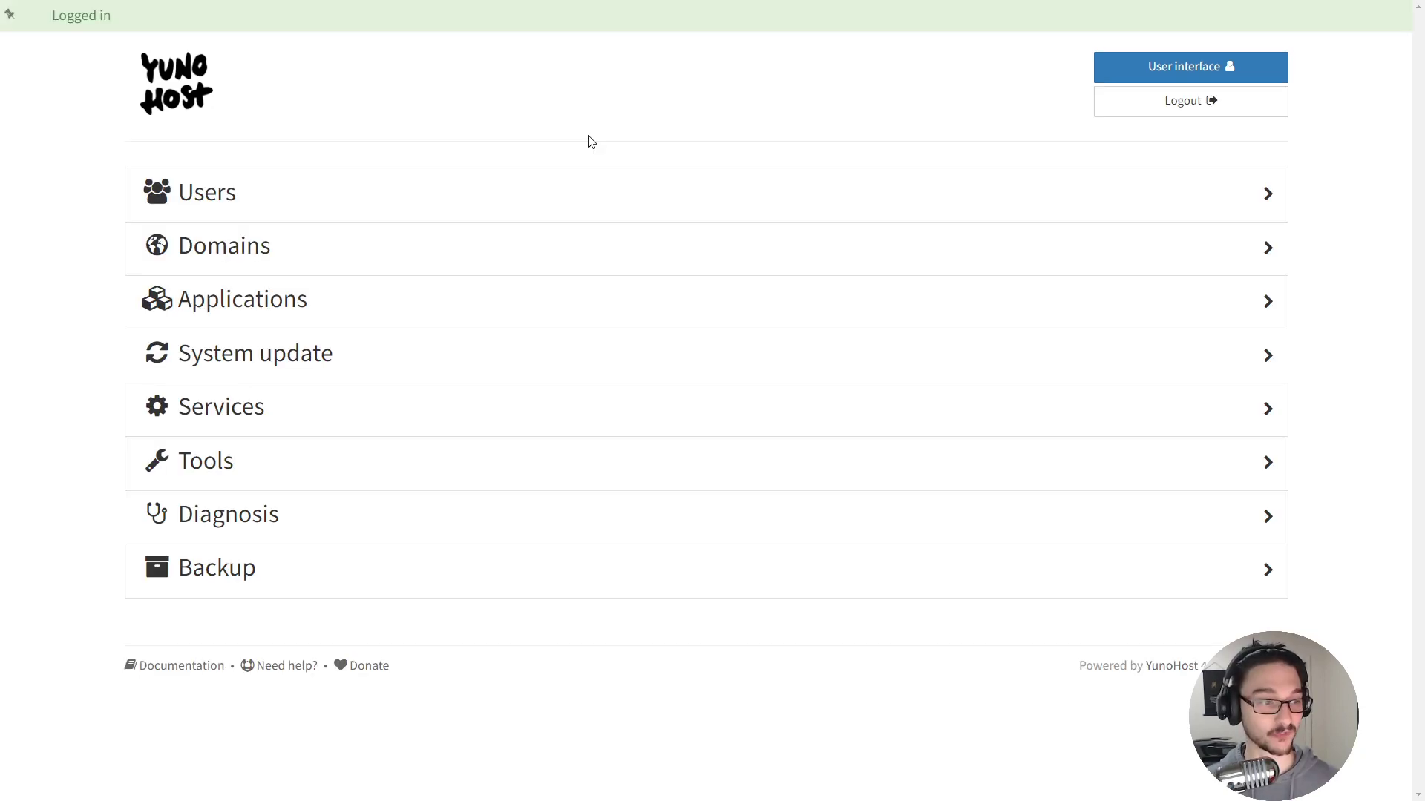
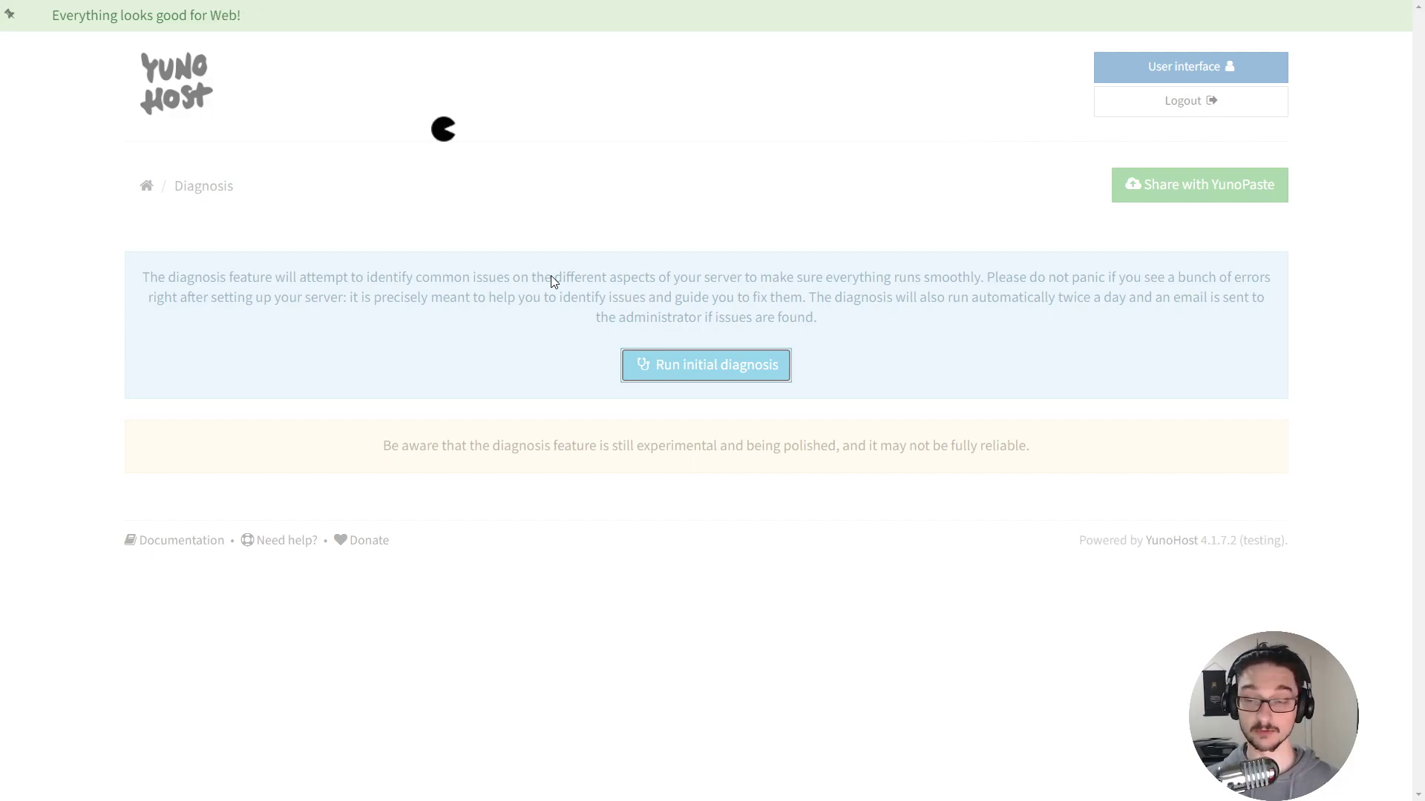
Review the diagnosis results: the DNS record issues and Email issues, including the Spamhaus ZEN and SPFBL blacklistings.
scroll(626, 366, "down", 2)
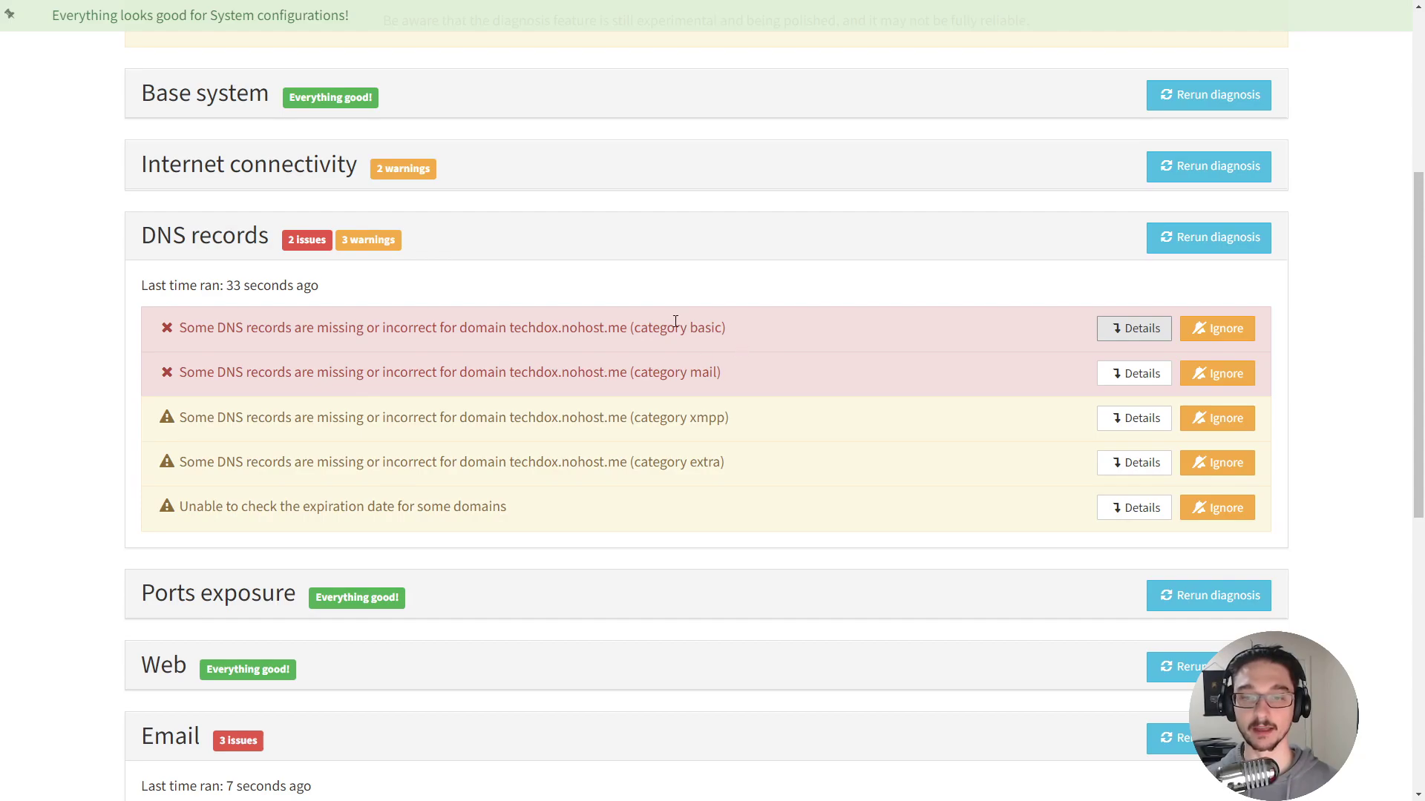
scroll(671, 314, "down", 5)
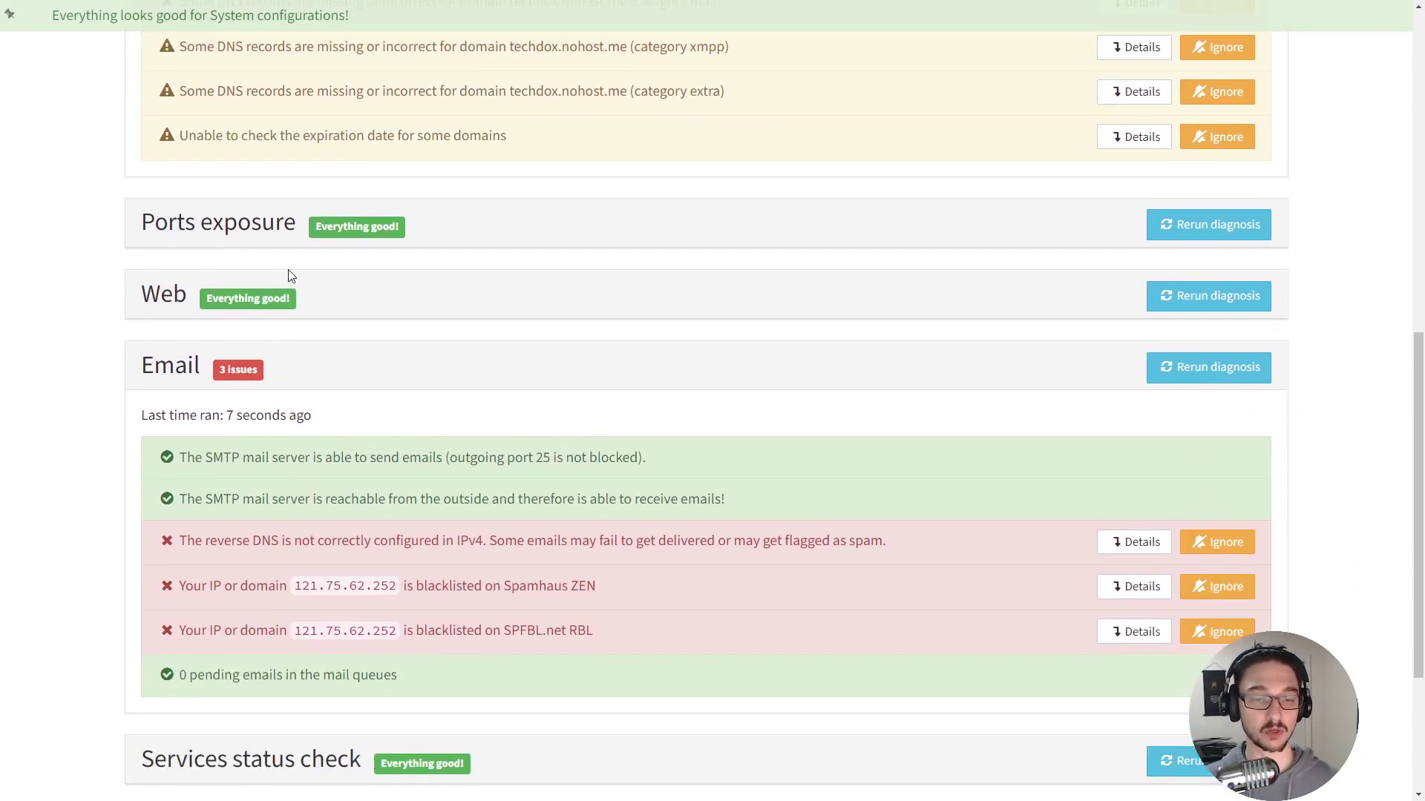
scroll(299, 310, "up", 2)
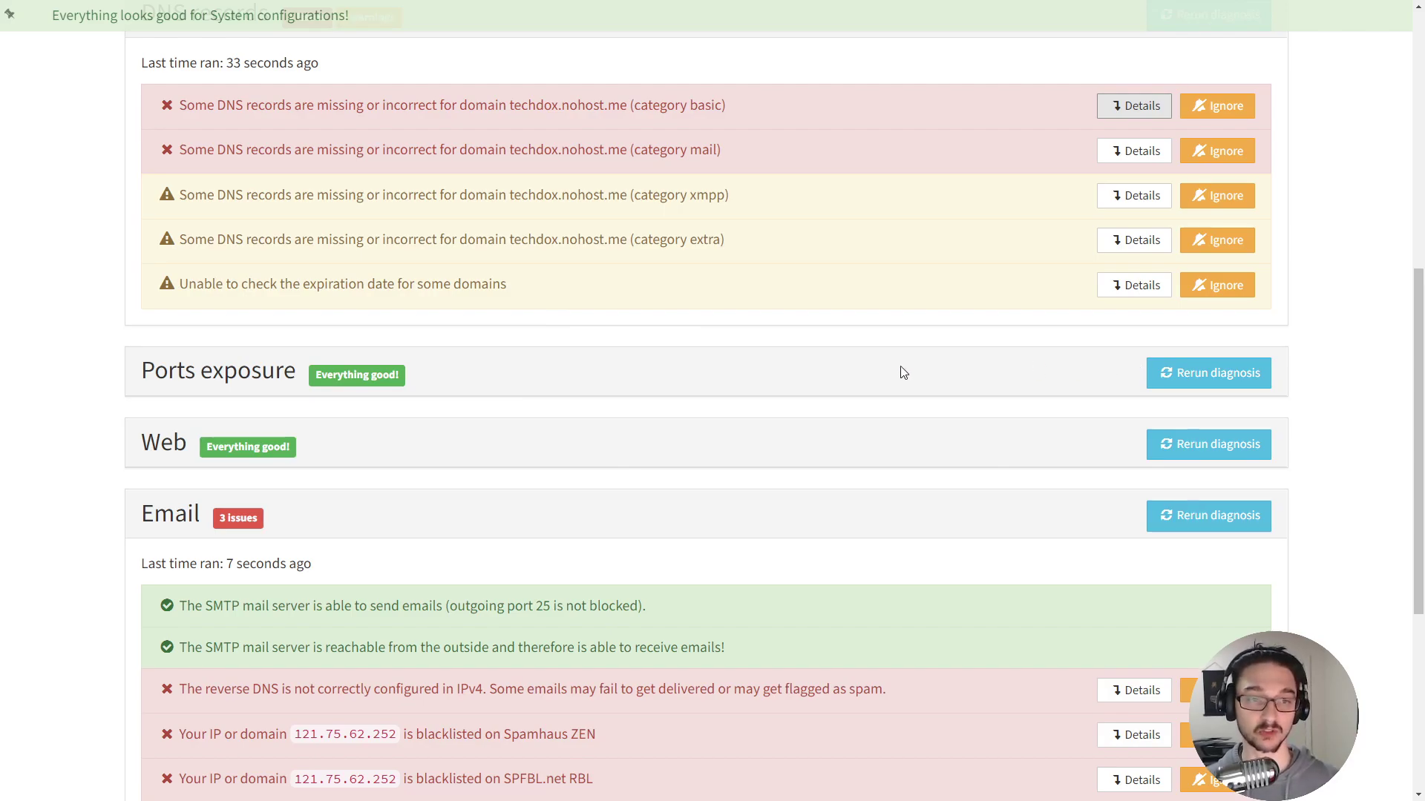
scroll(475, 397, "up", 5)
scroll(595, 519, "up", 2)
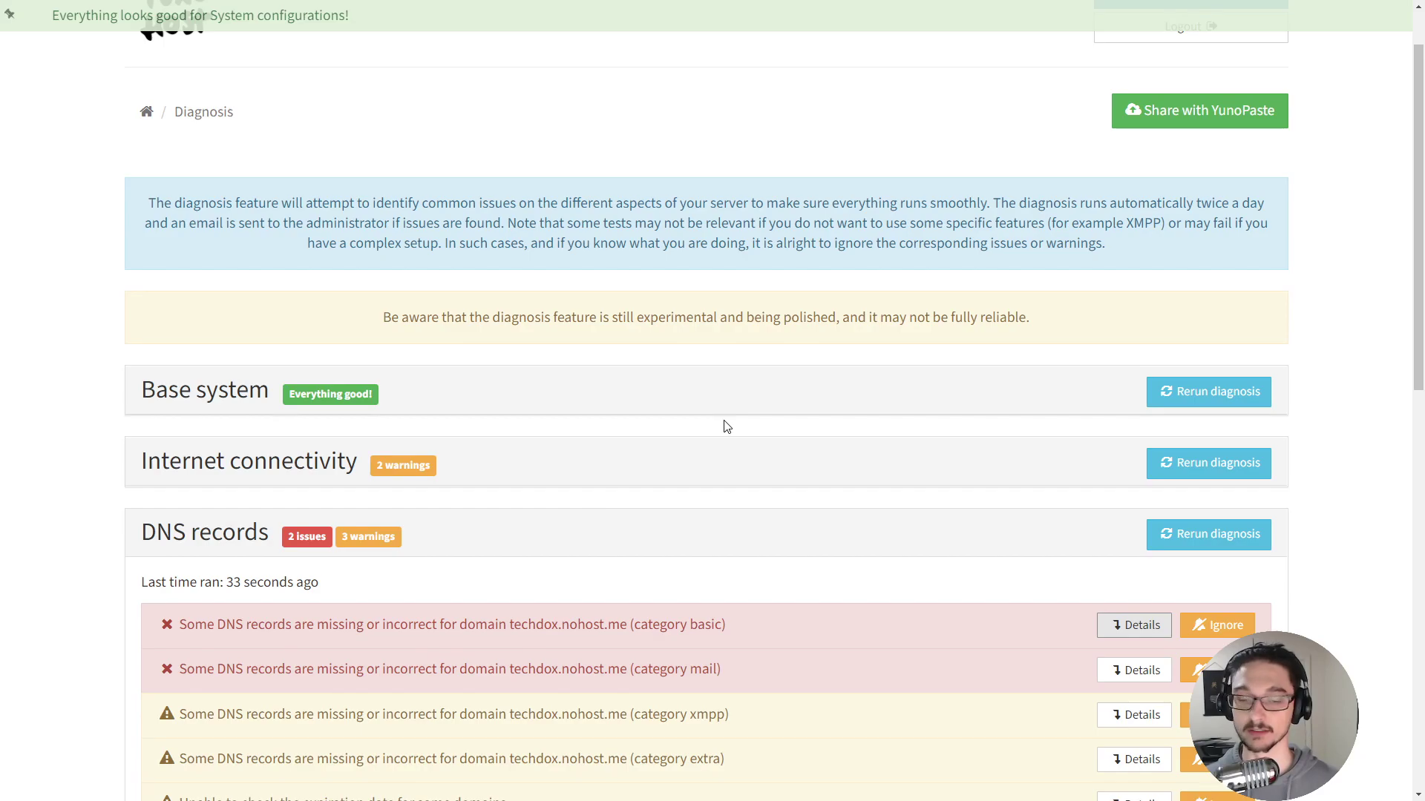
scroll(725, 425, "down", 5)
scroll(725, 424, "down", 7)
scroll(721, 420, "up", 13)
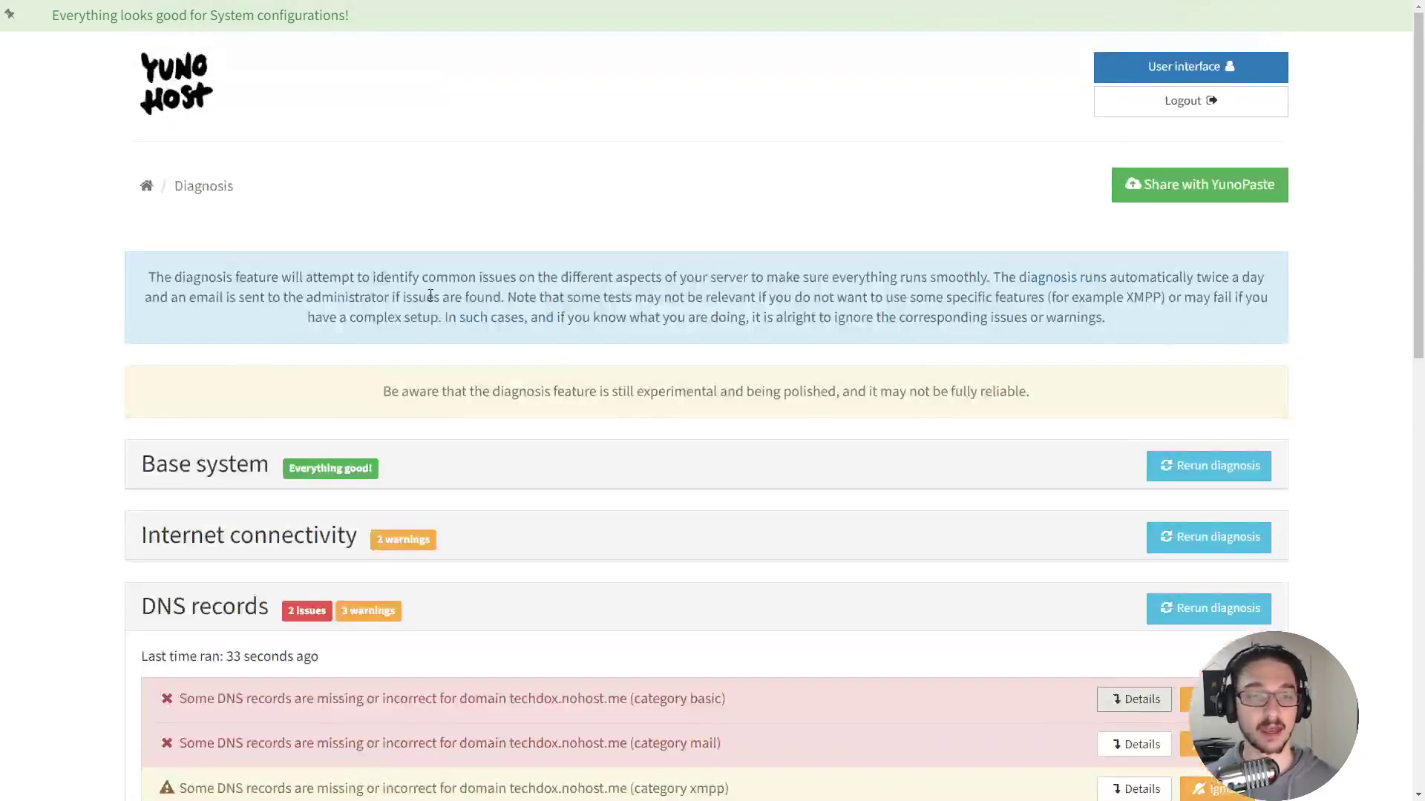
Fill in a new user's username, full name and passwords under Users, and submit.
left_click(147, 186)
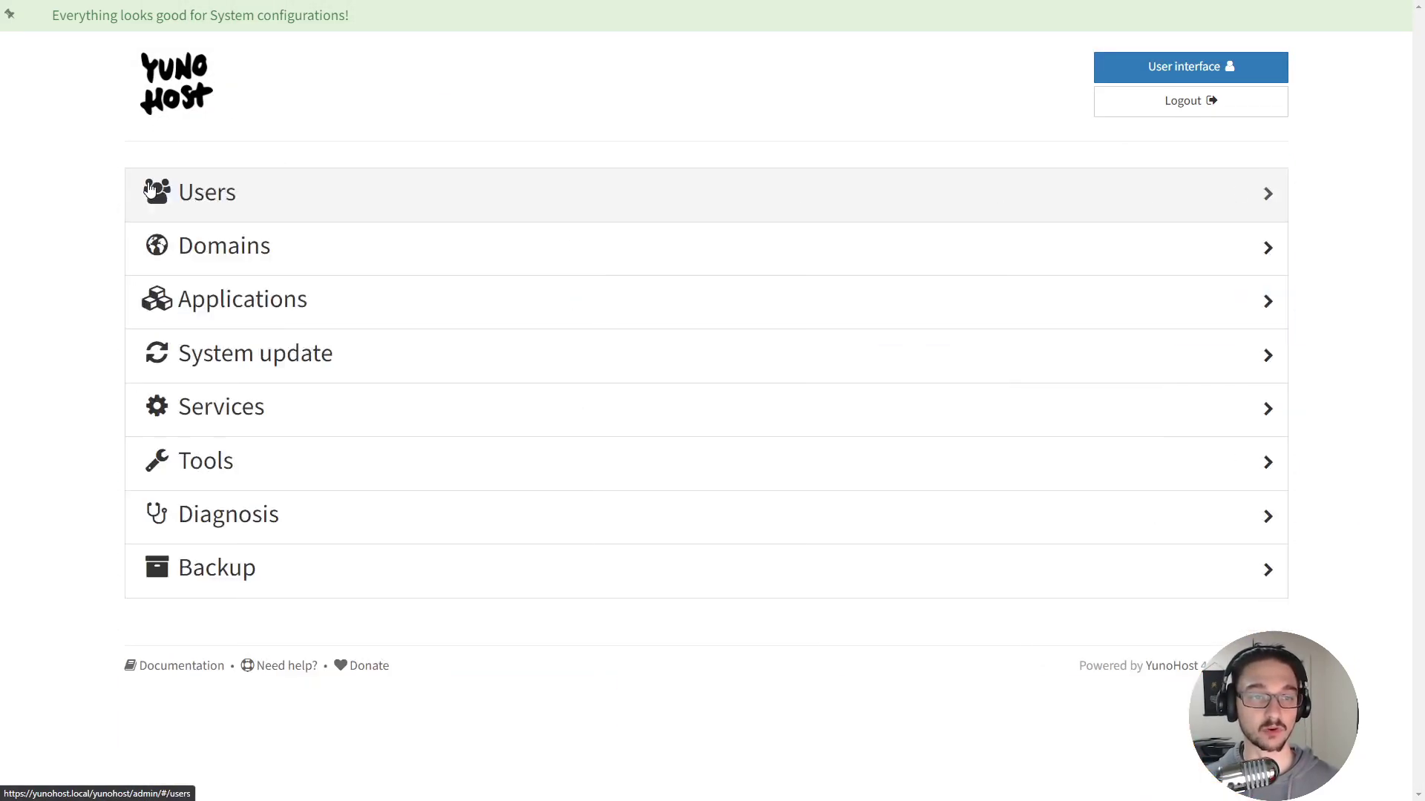
left_click(540, 195)
left_click(1218, 185)
left_click(532, 299)
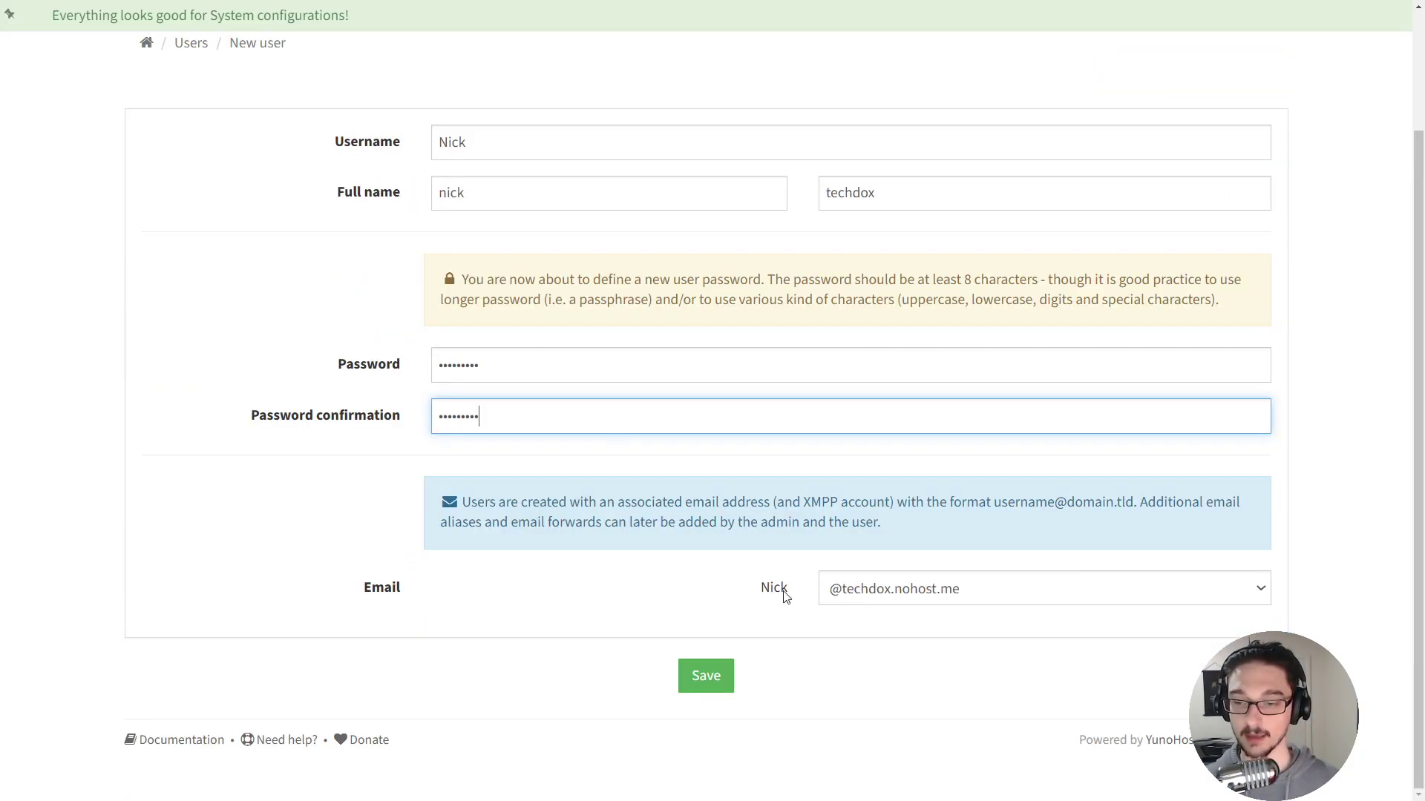
left_click(649, 601)
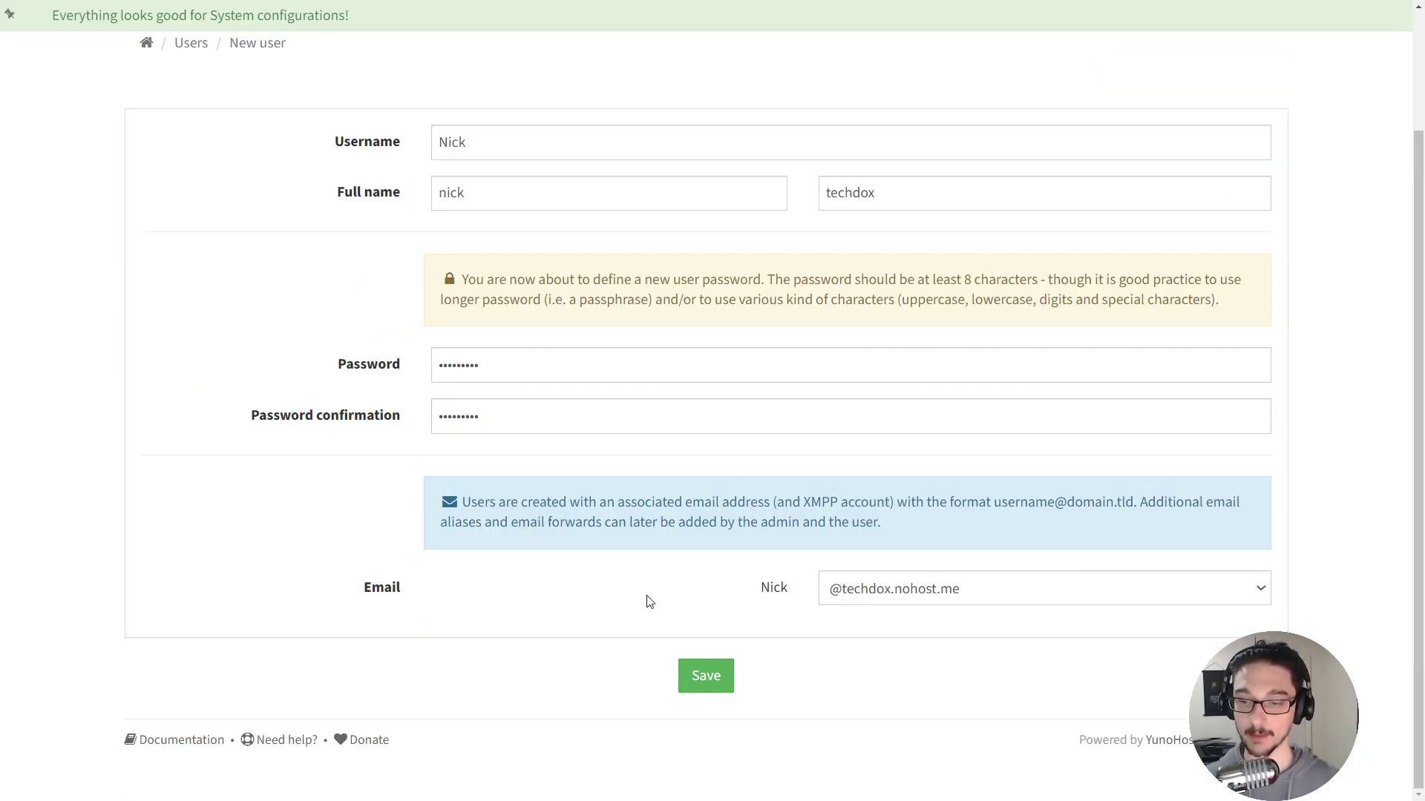
left_click(707, 677)
Correct the username to all lowercase and save the new user account.
left_click(445, 286)
key("BackSpace")
type("n")
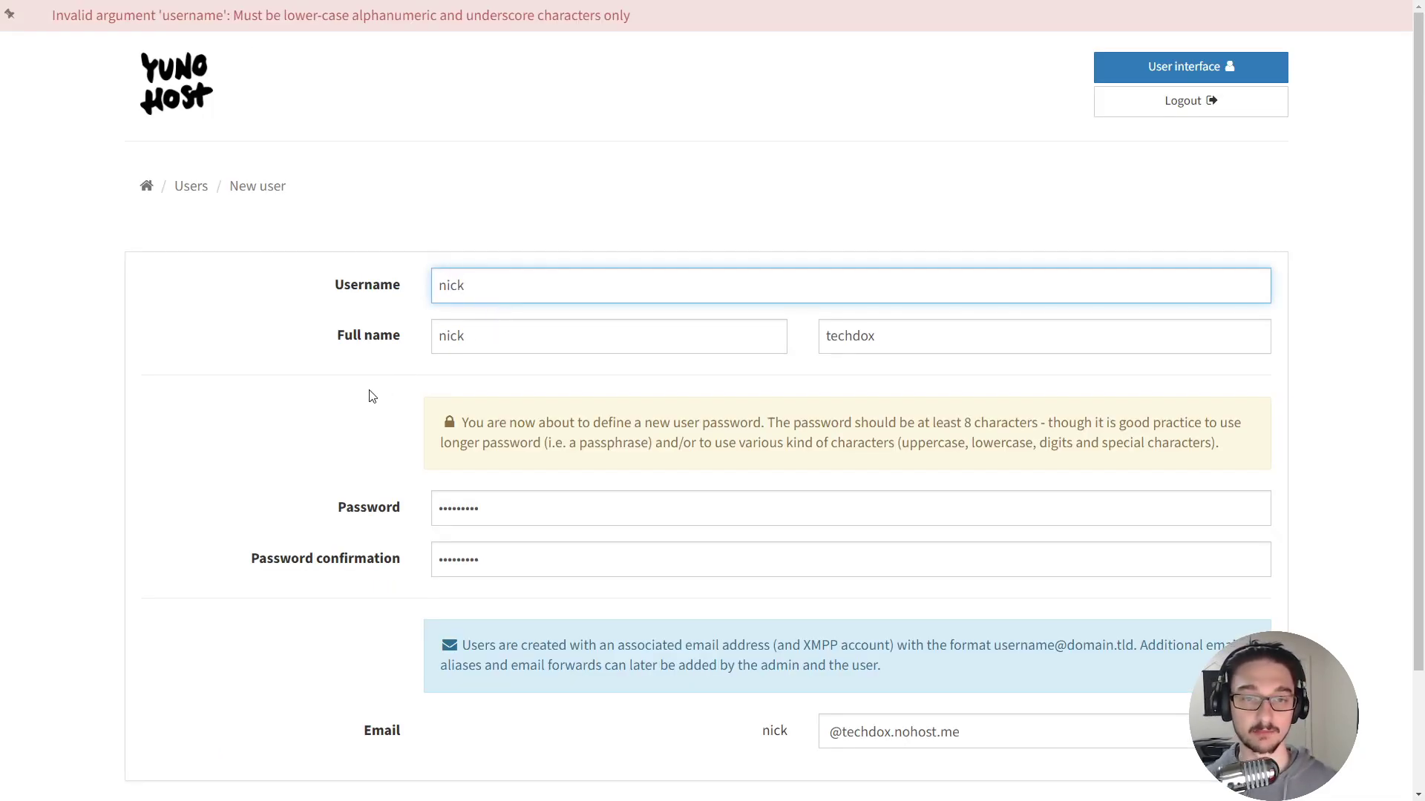
scroll(690, 569, "down", 2)
left_click(696, 664)
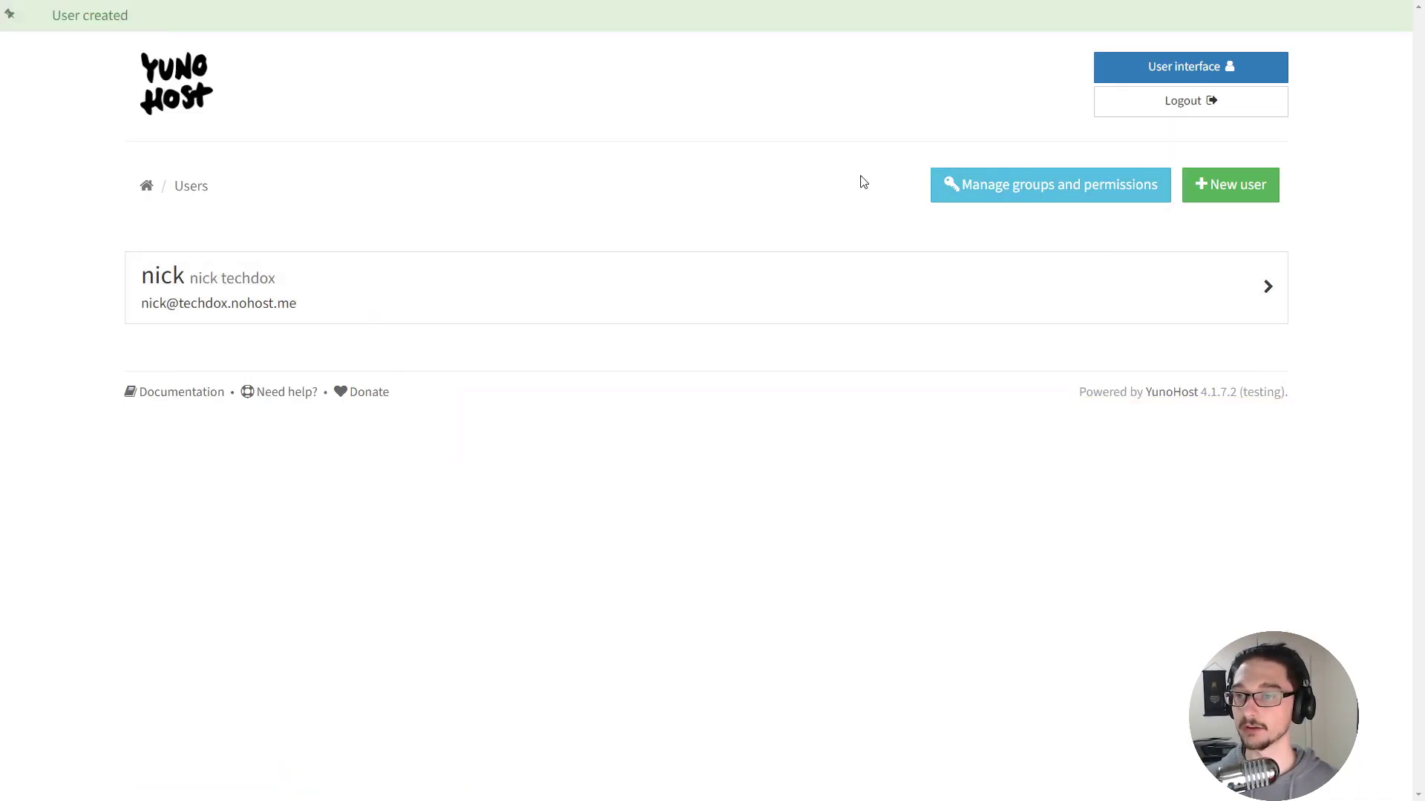
left_click(147, 189)
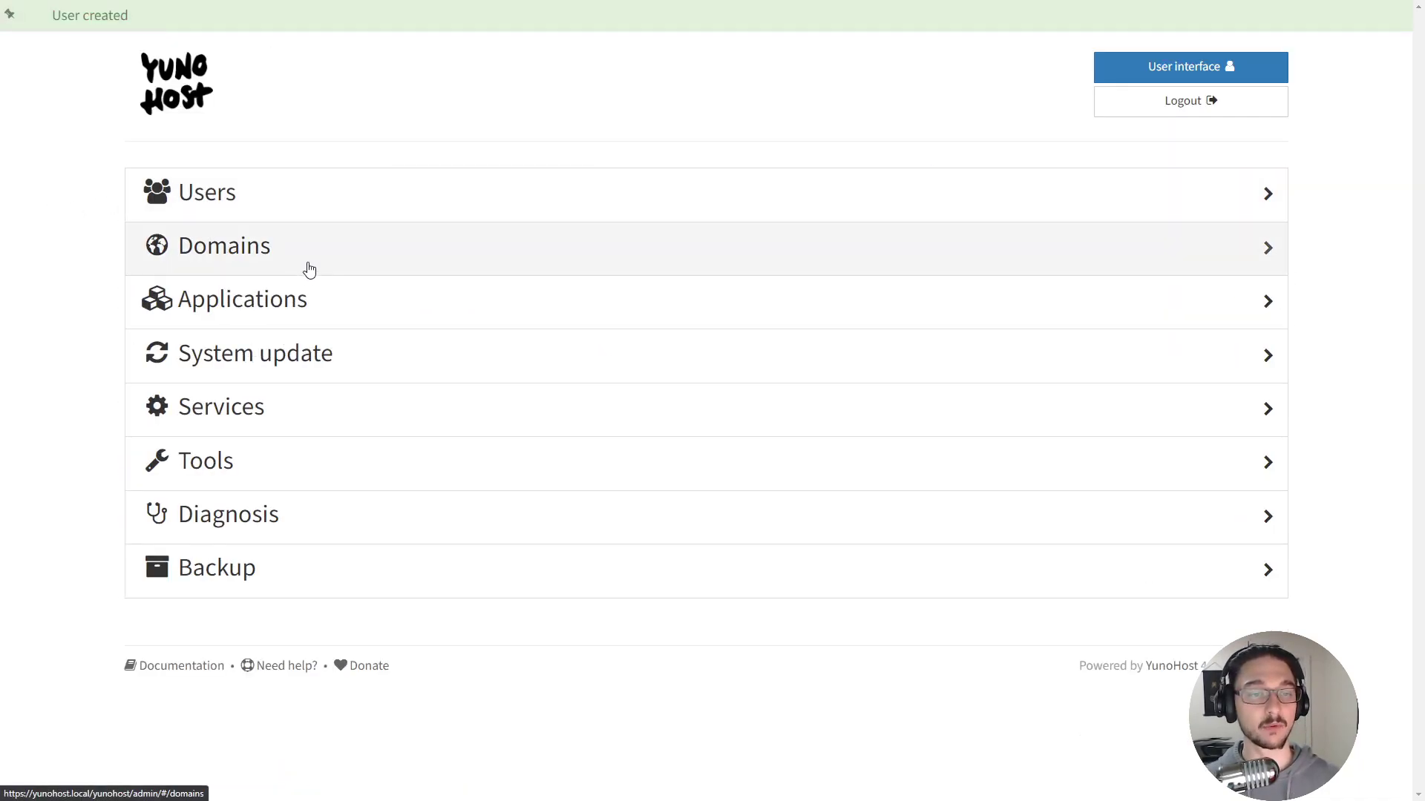
Open techdox.nohost.me's SSL certificate page and review its self-signed status and Let's Encrypt readiness.
left_click(228, 247)
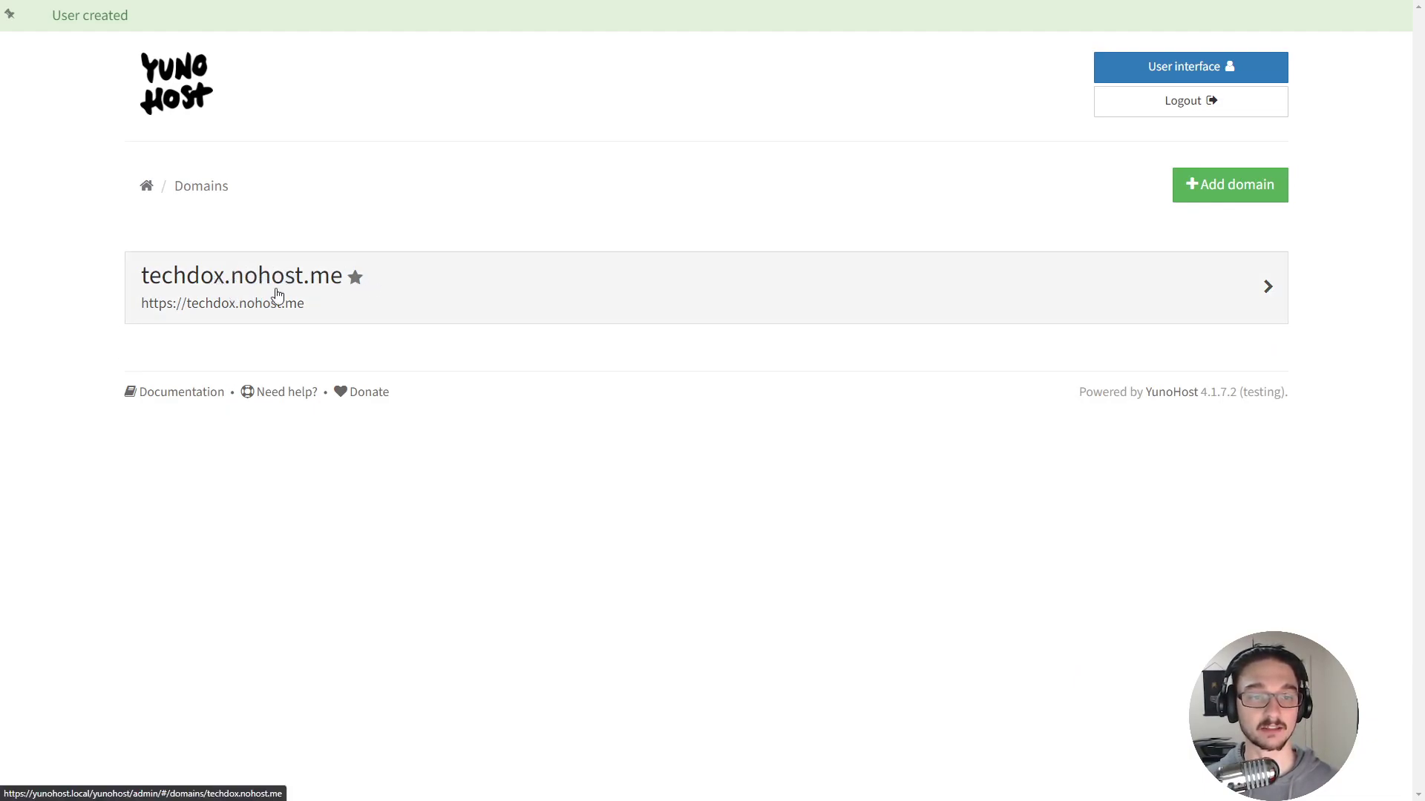
left_click(276, 288)
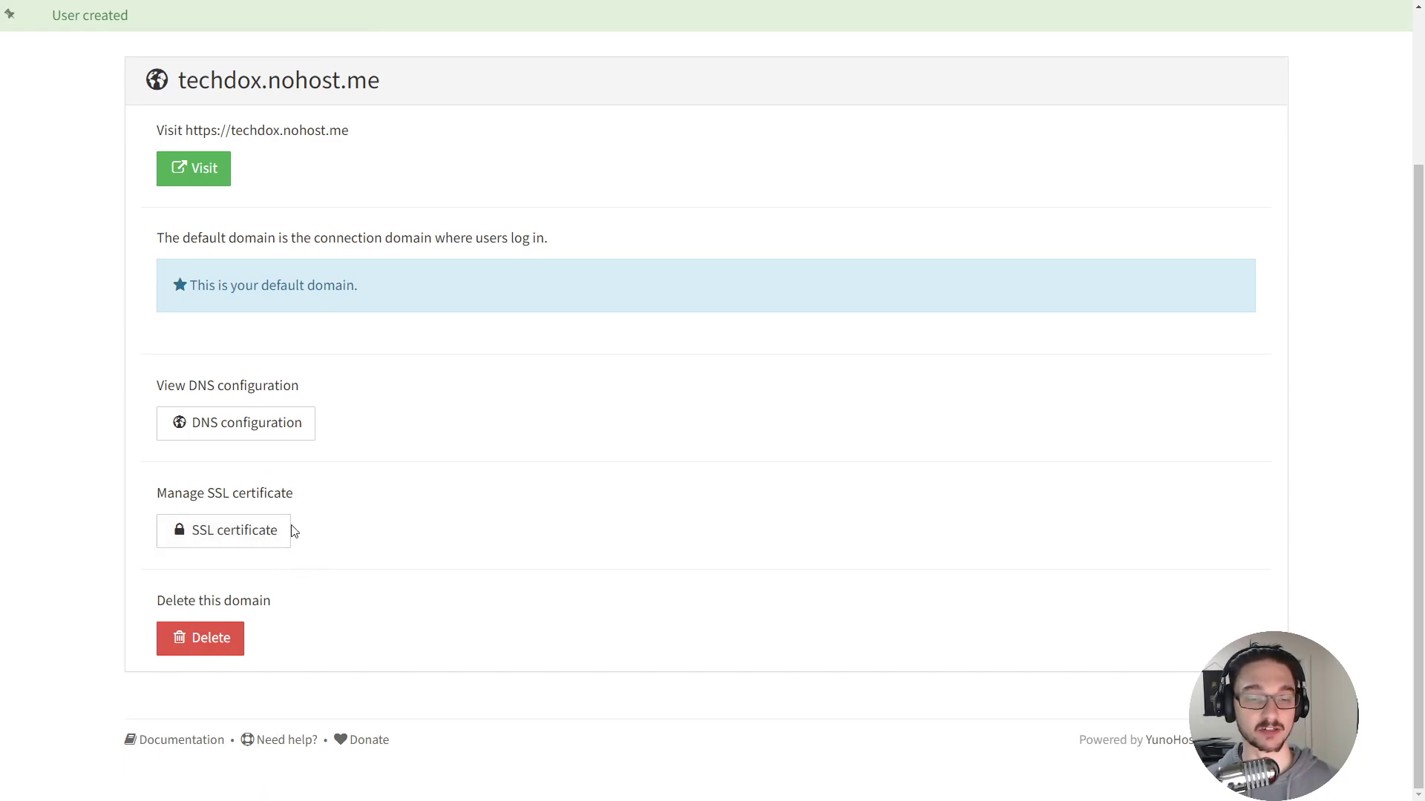
left_click(225, 529)
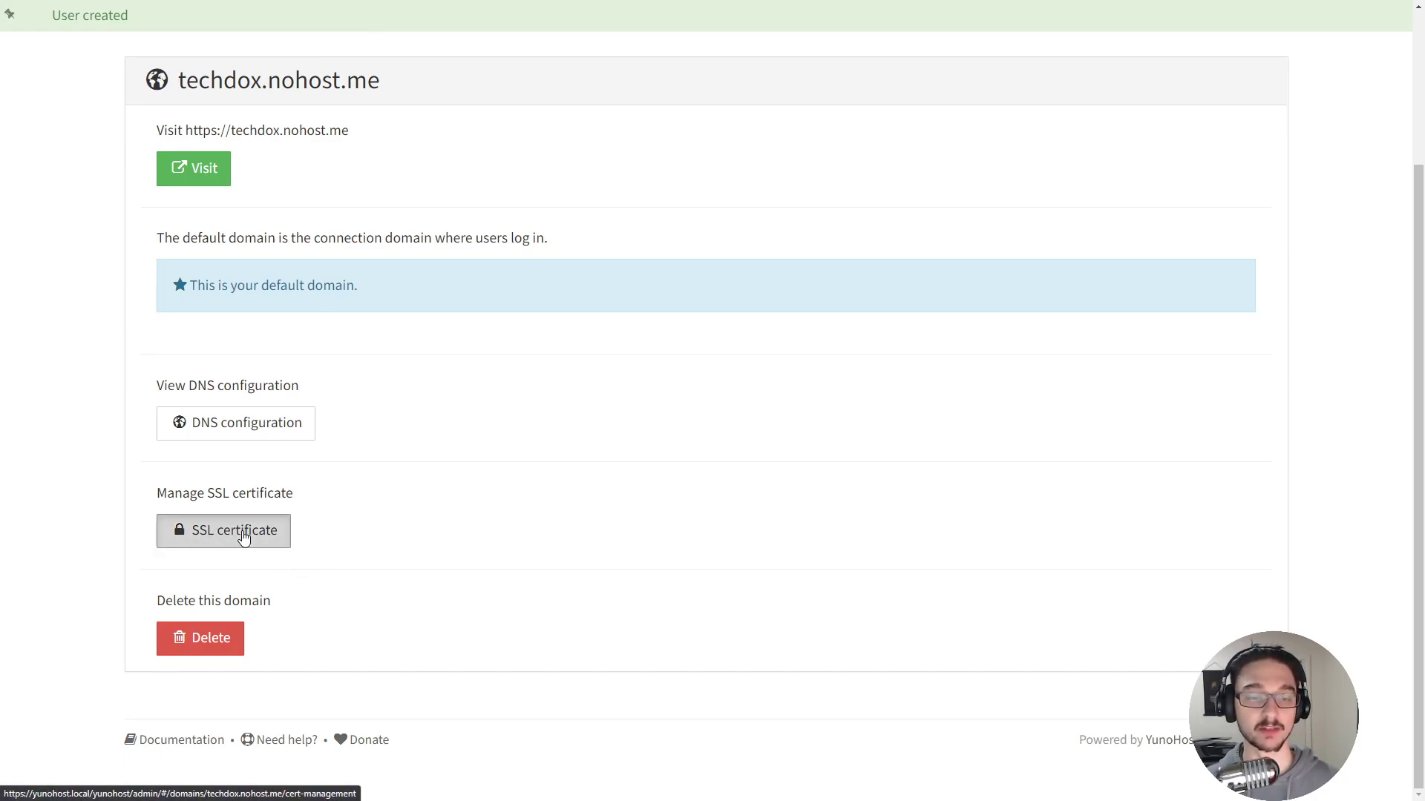
scroll(424, 495, "down", 2)
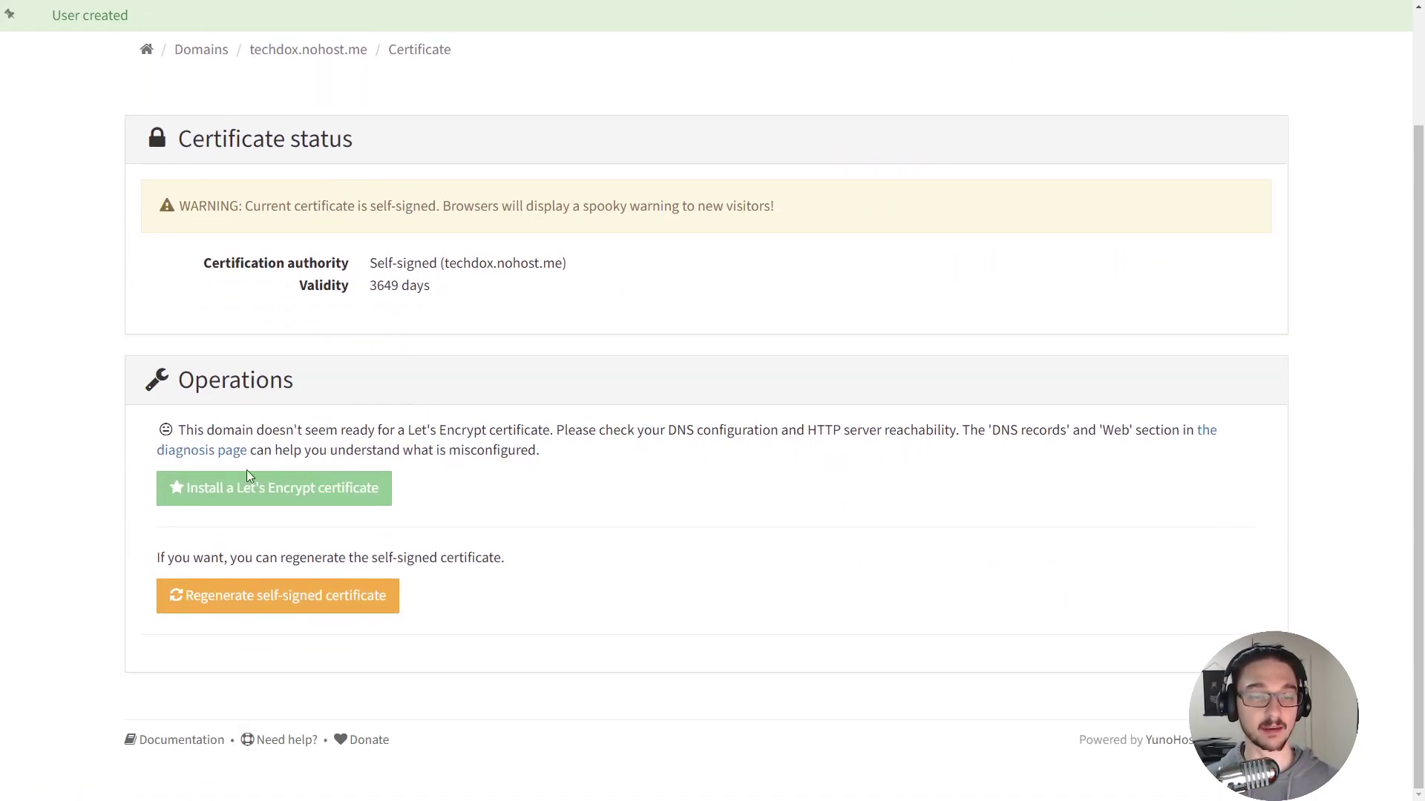
left_click_drag(370, 430, 811, 448)
left_click(811, 449)
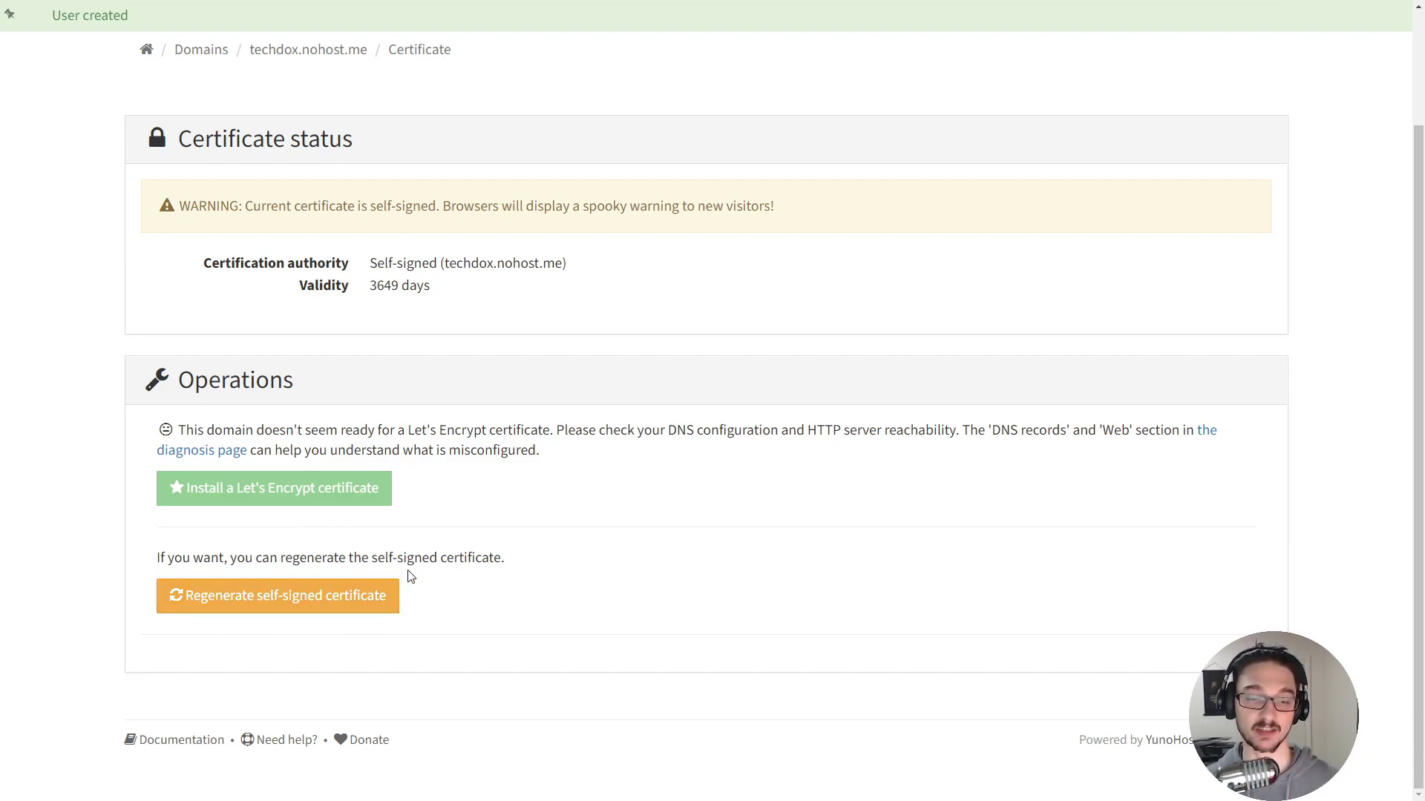
scroll(397, 445, "up", 2)
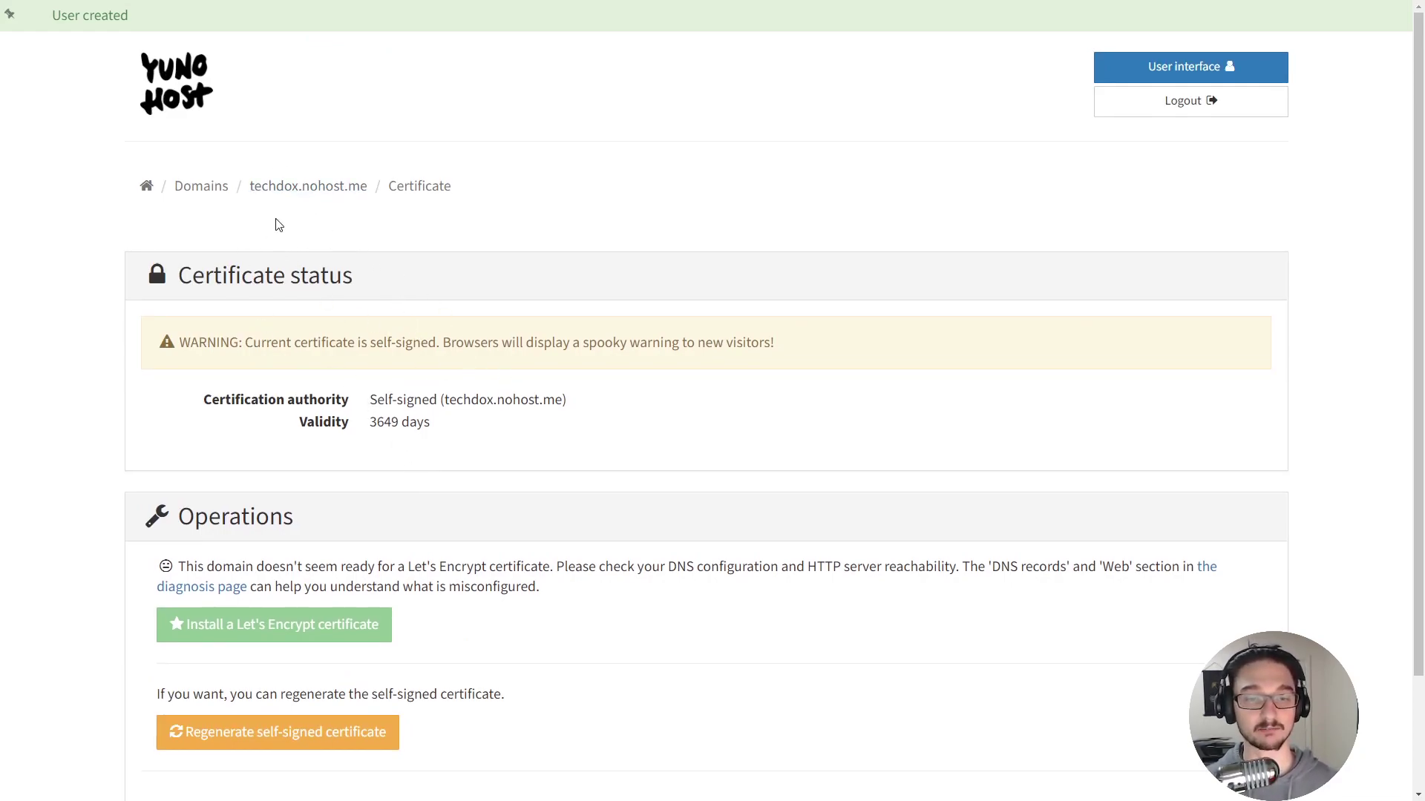
Browse the Publishing category of the application catalog.
left_click(148, 187)
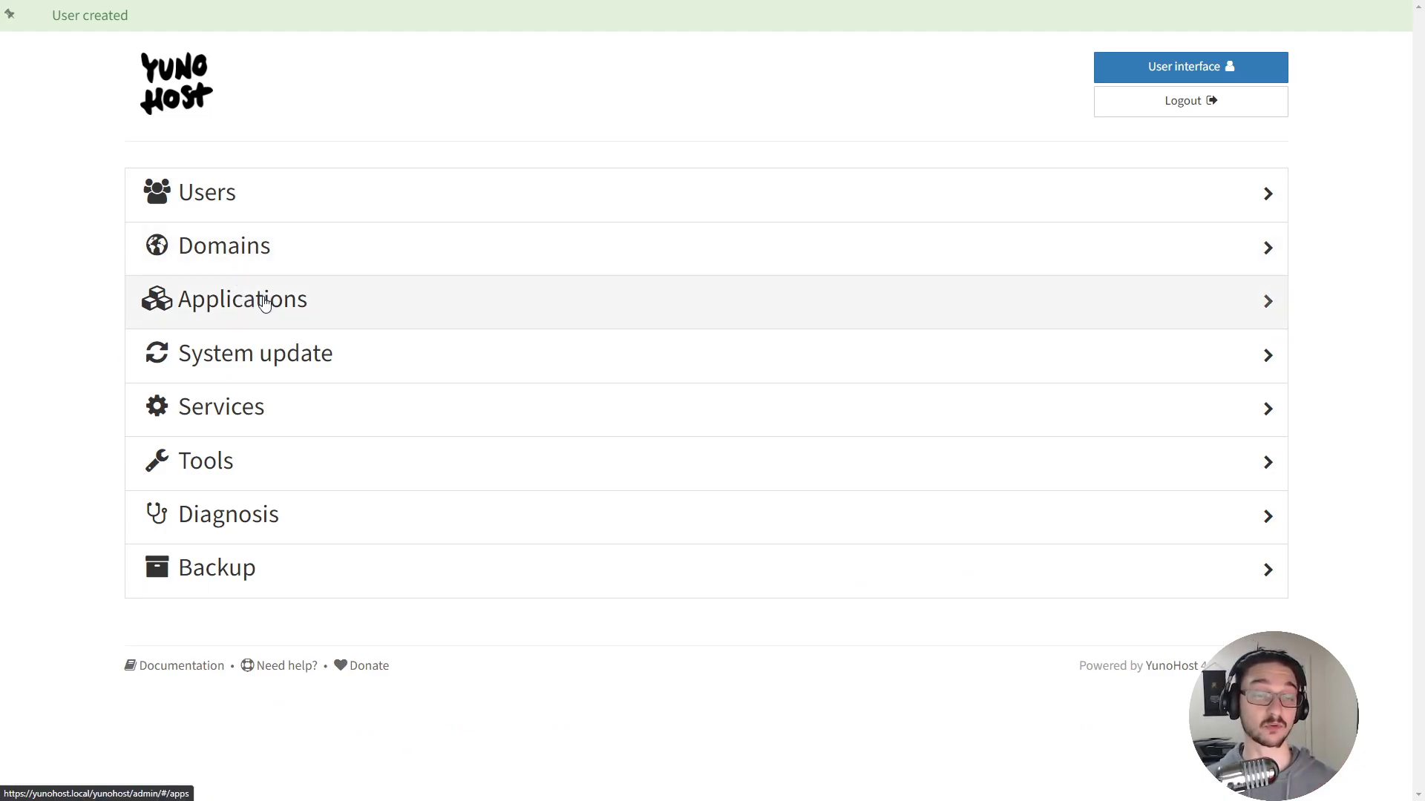
left_click(232, 300)
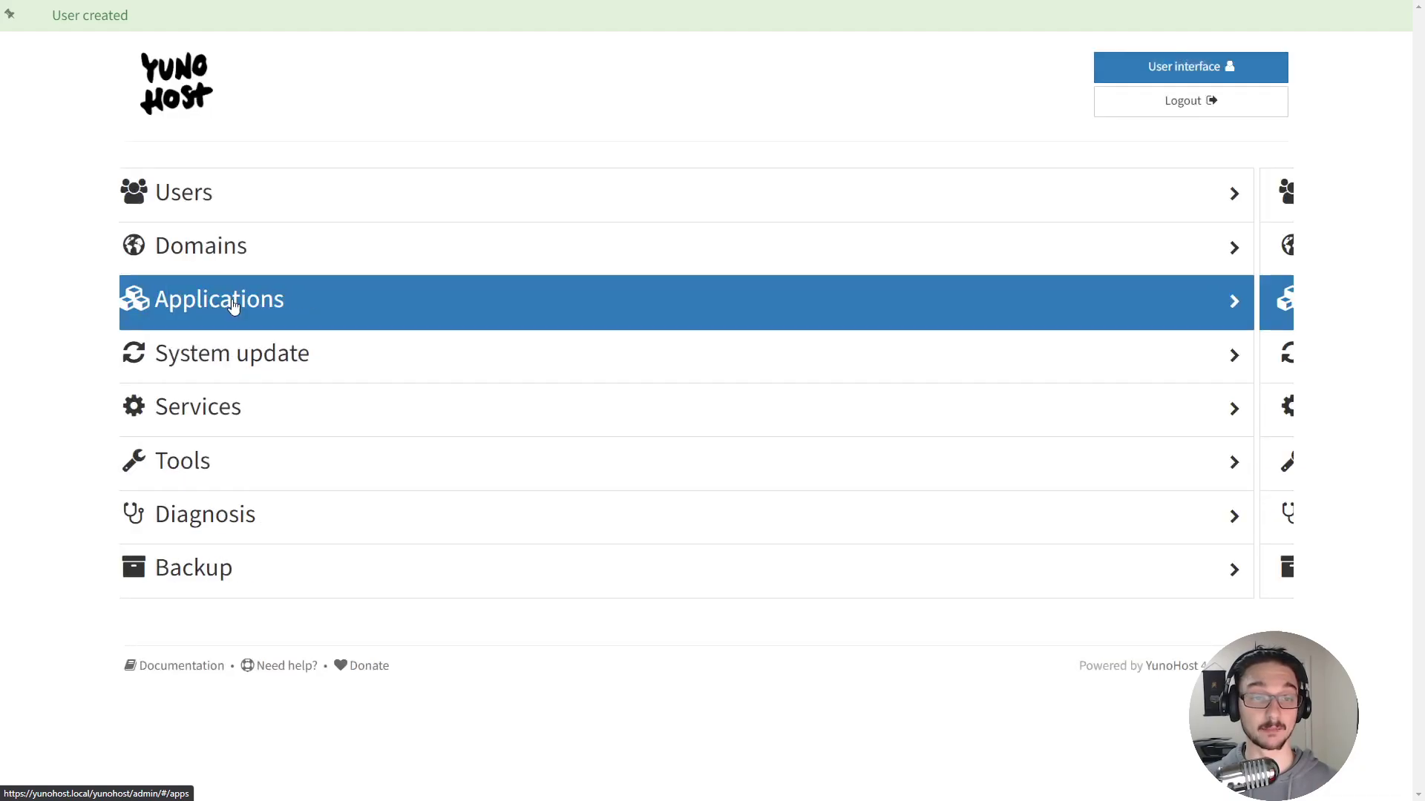
left_click(1240, 193)
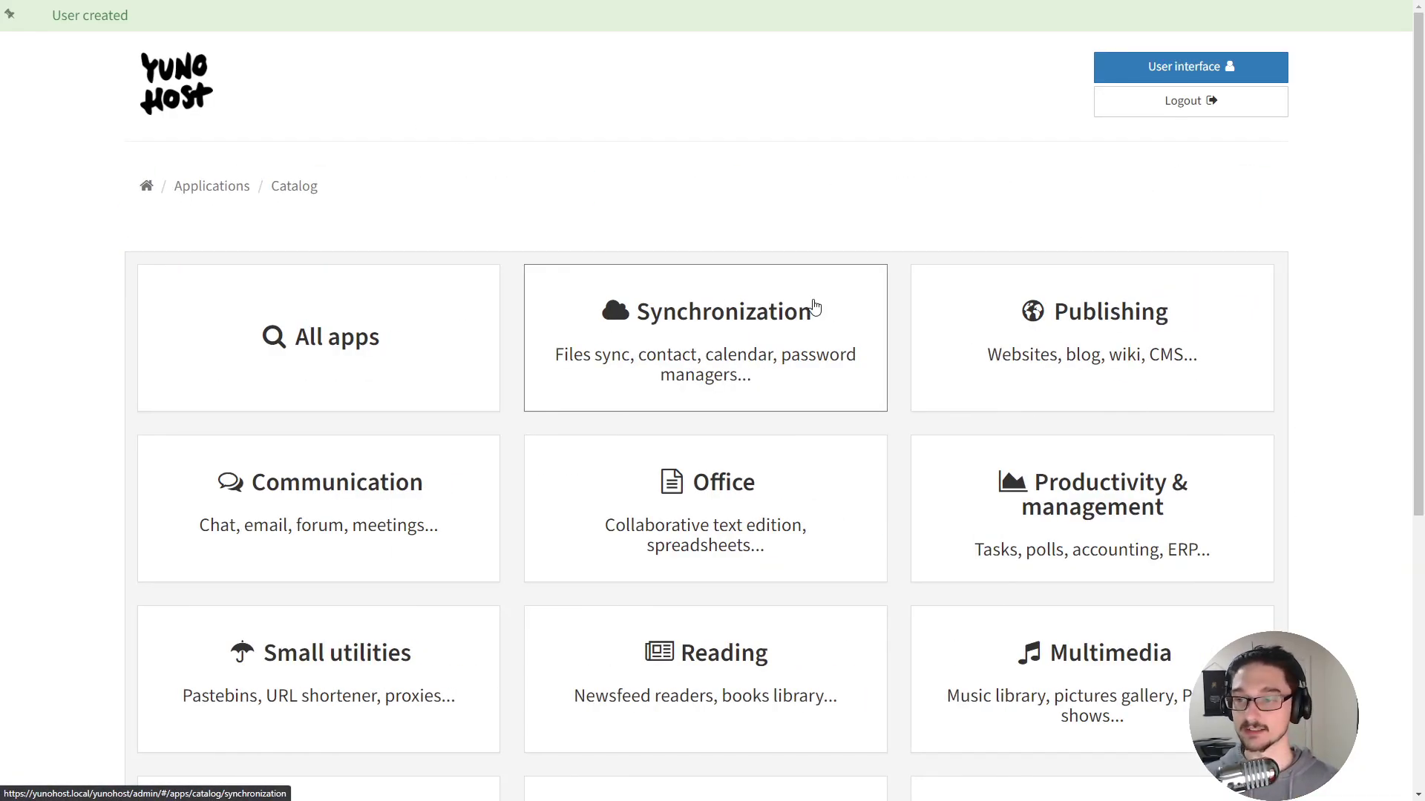
scroll(1082, 263, "down", 2)
left_click(1082, 263)
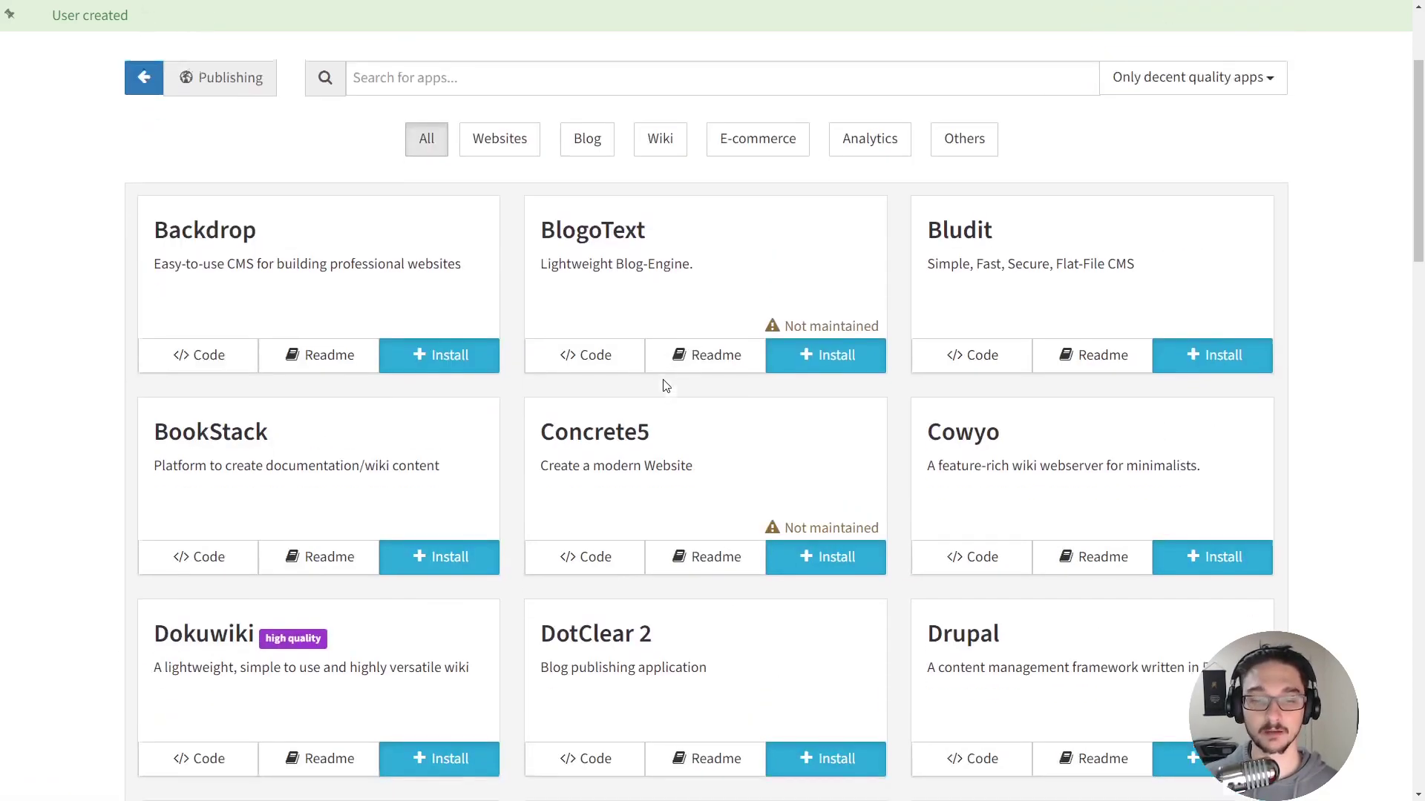
scroll(665, 382, "down", 5)
scroll(665, 385, "down", 10)
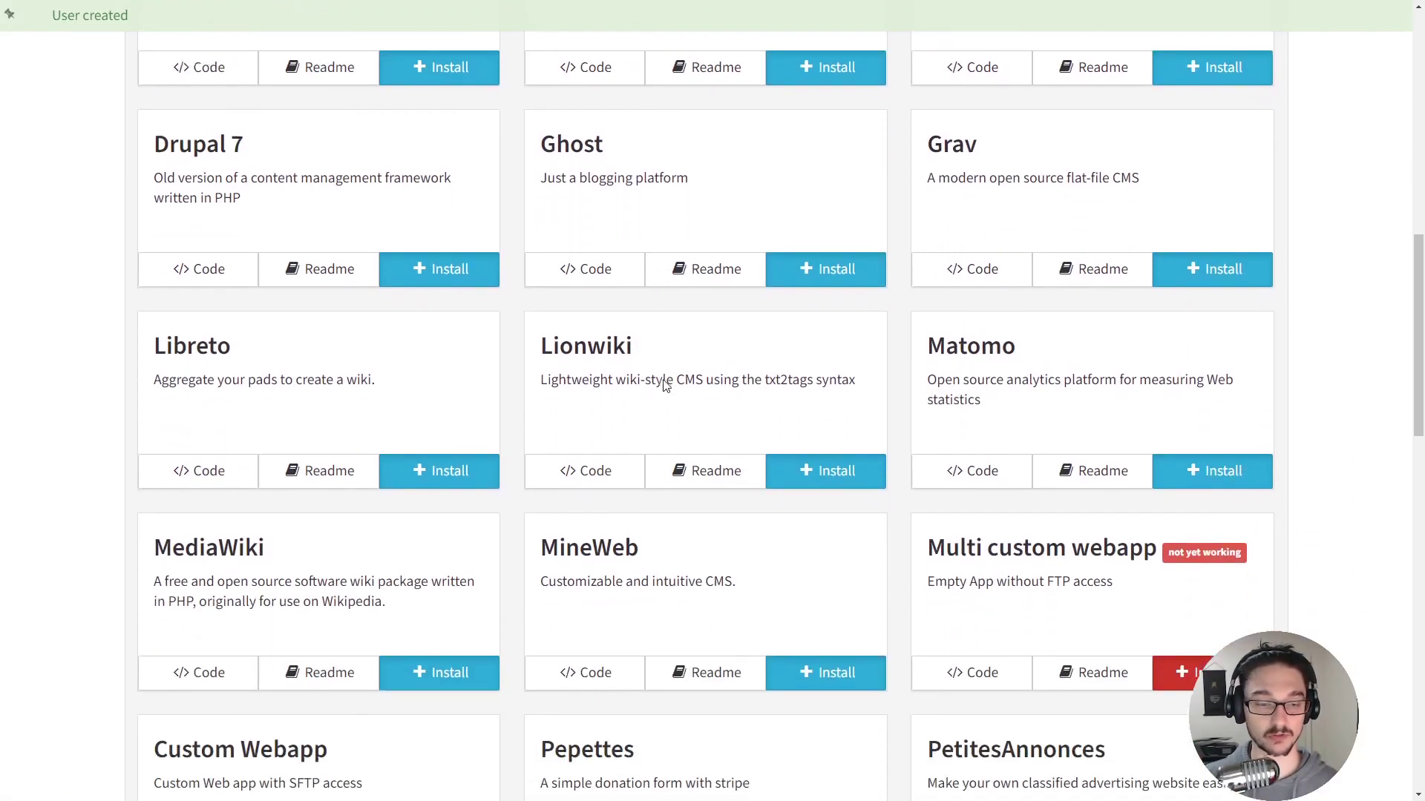
scroll(663, 385, "down", 5)
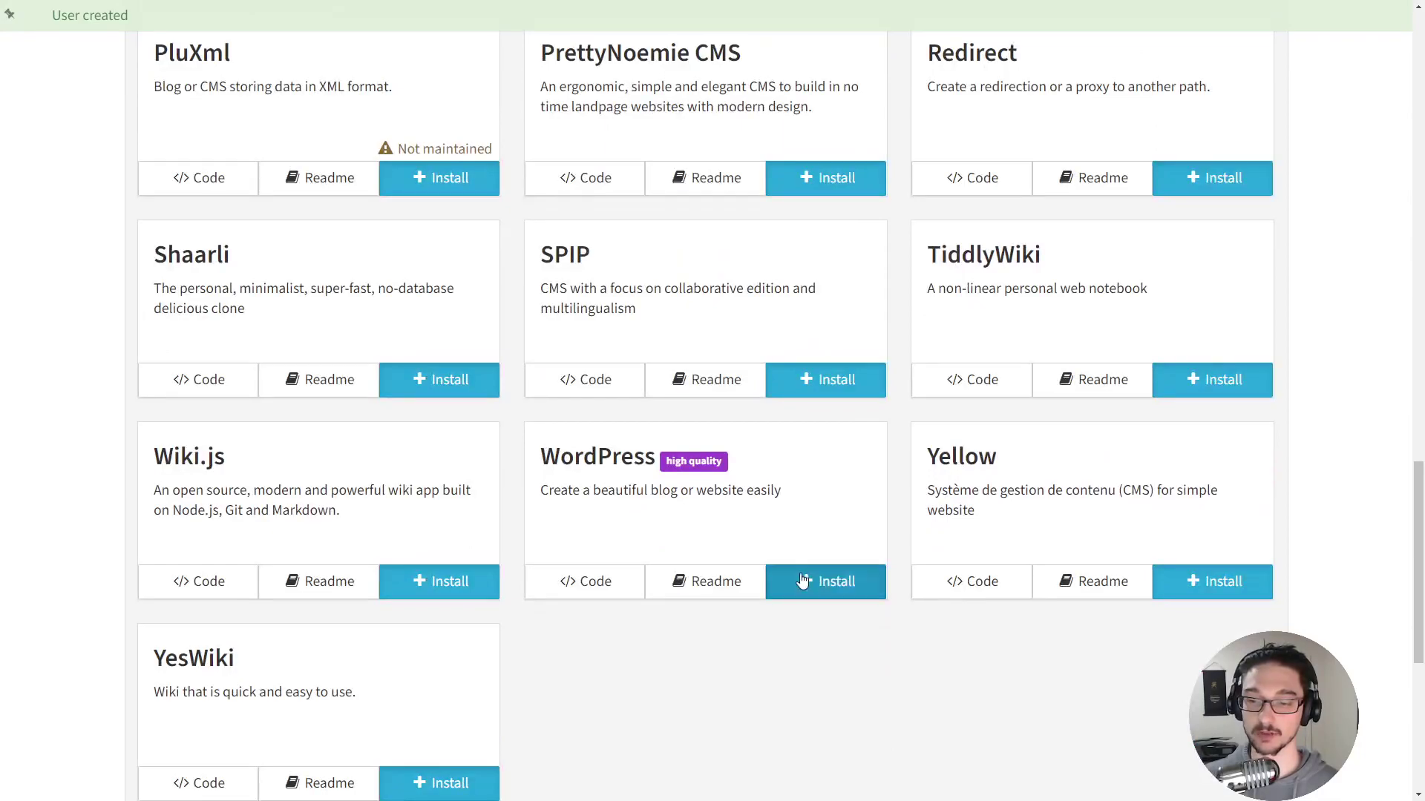
Install WordPress on techdox.nohost.me at /blog, in en_US, public to anonymous visitors.
left_click(807, 583)
scroll(245, 375, "down", 1)
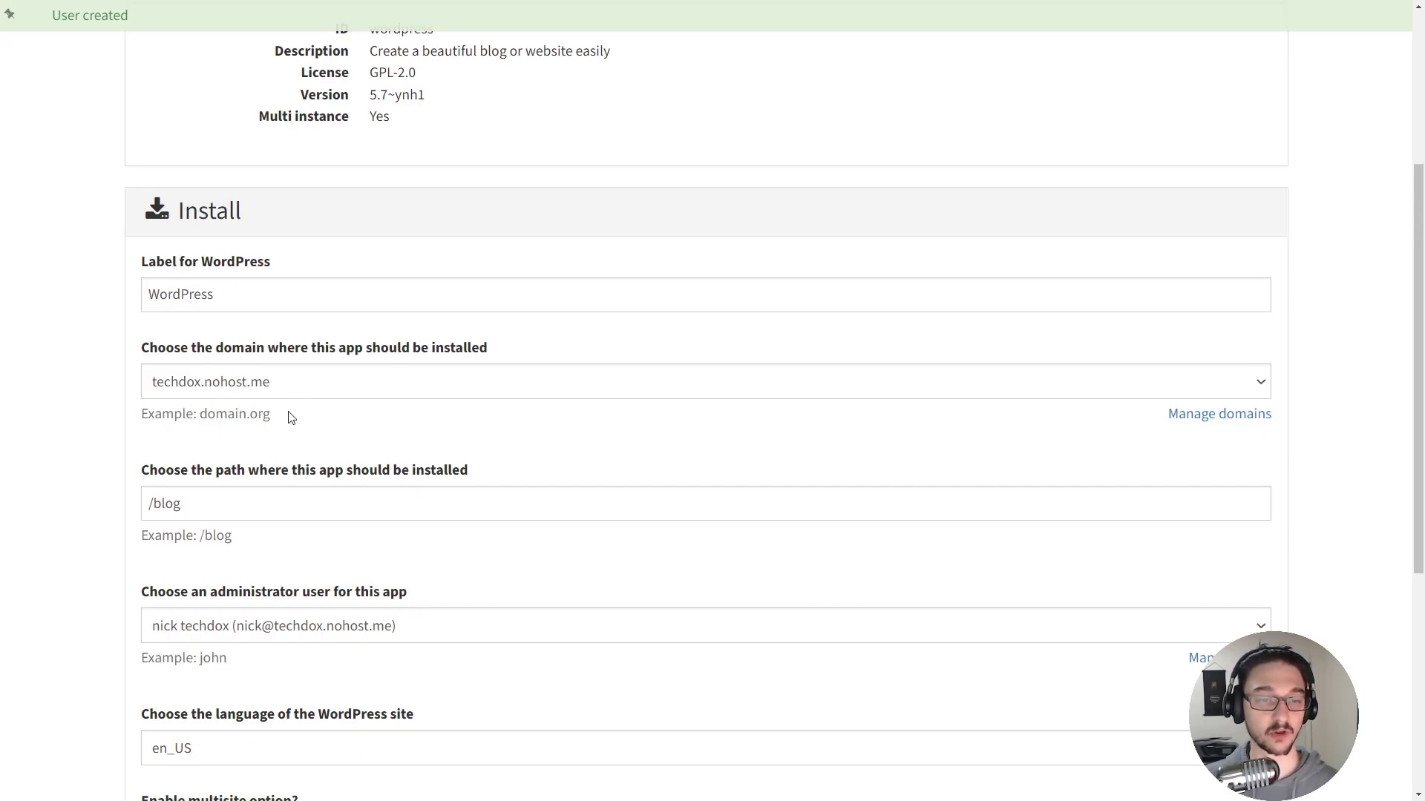
scroll(185, 506, "down", 2)
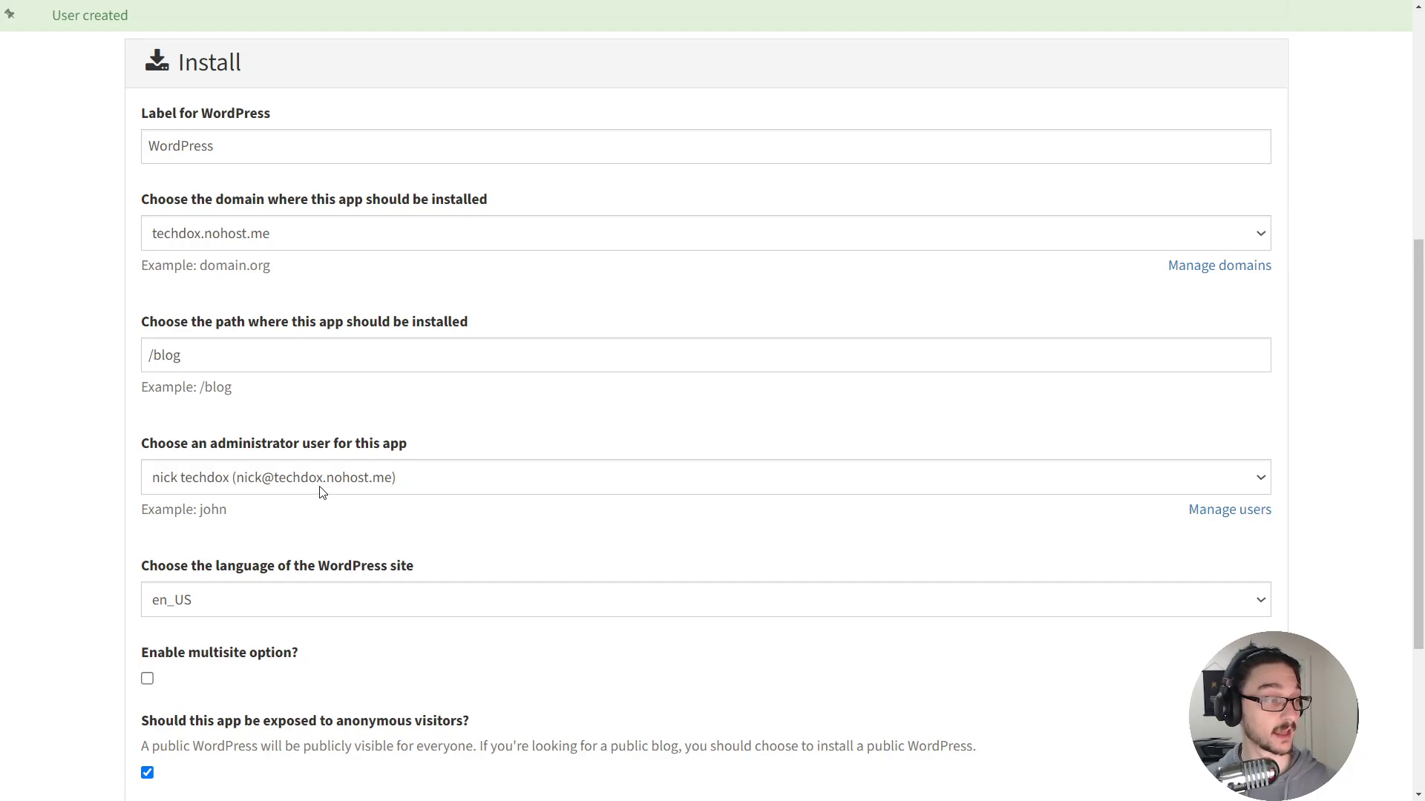
scroll(615, 588, "down", 2)
scroll(615, 589, "up", 1)
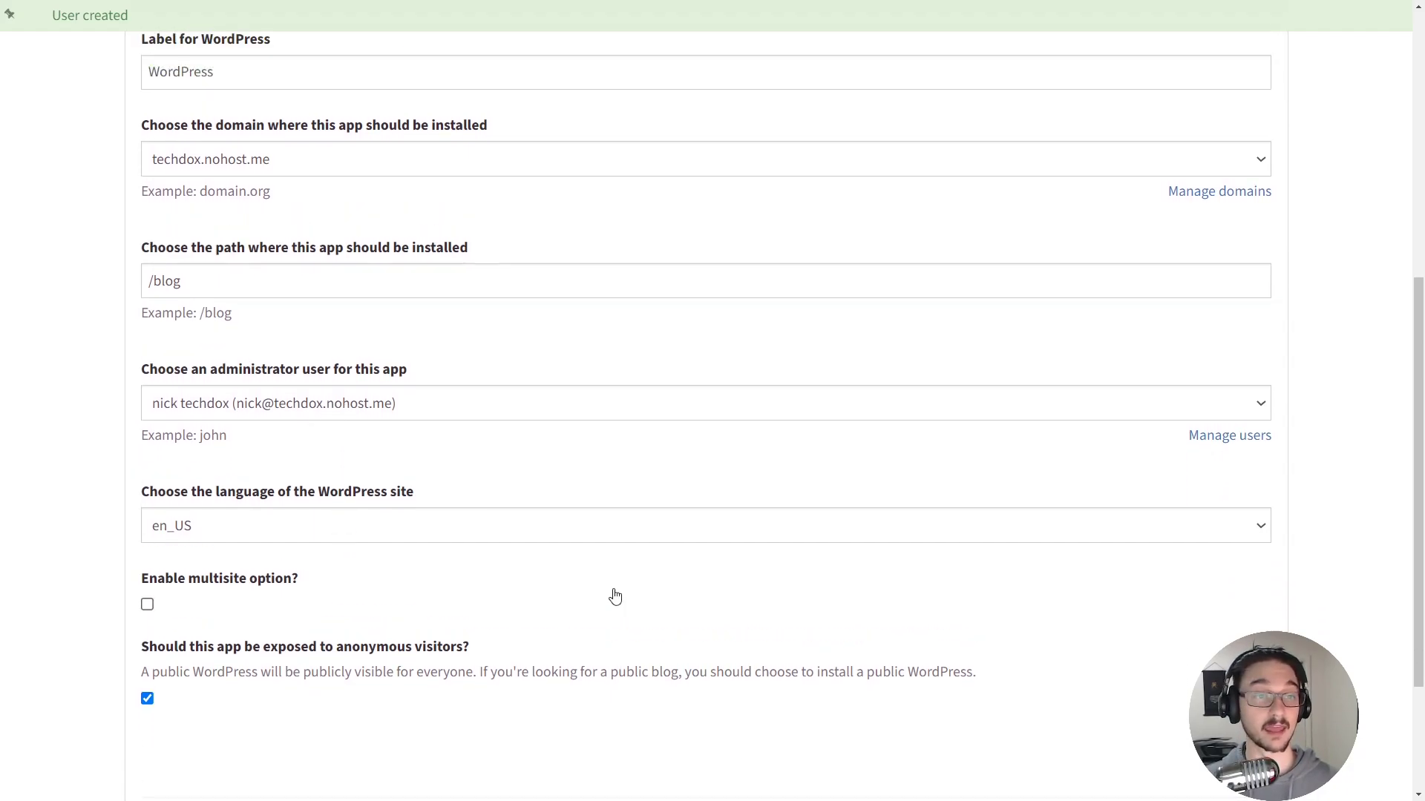
scroll(615, 597, "down", 3)
left_click(703, 638)
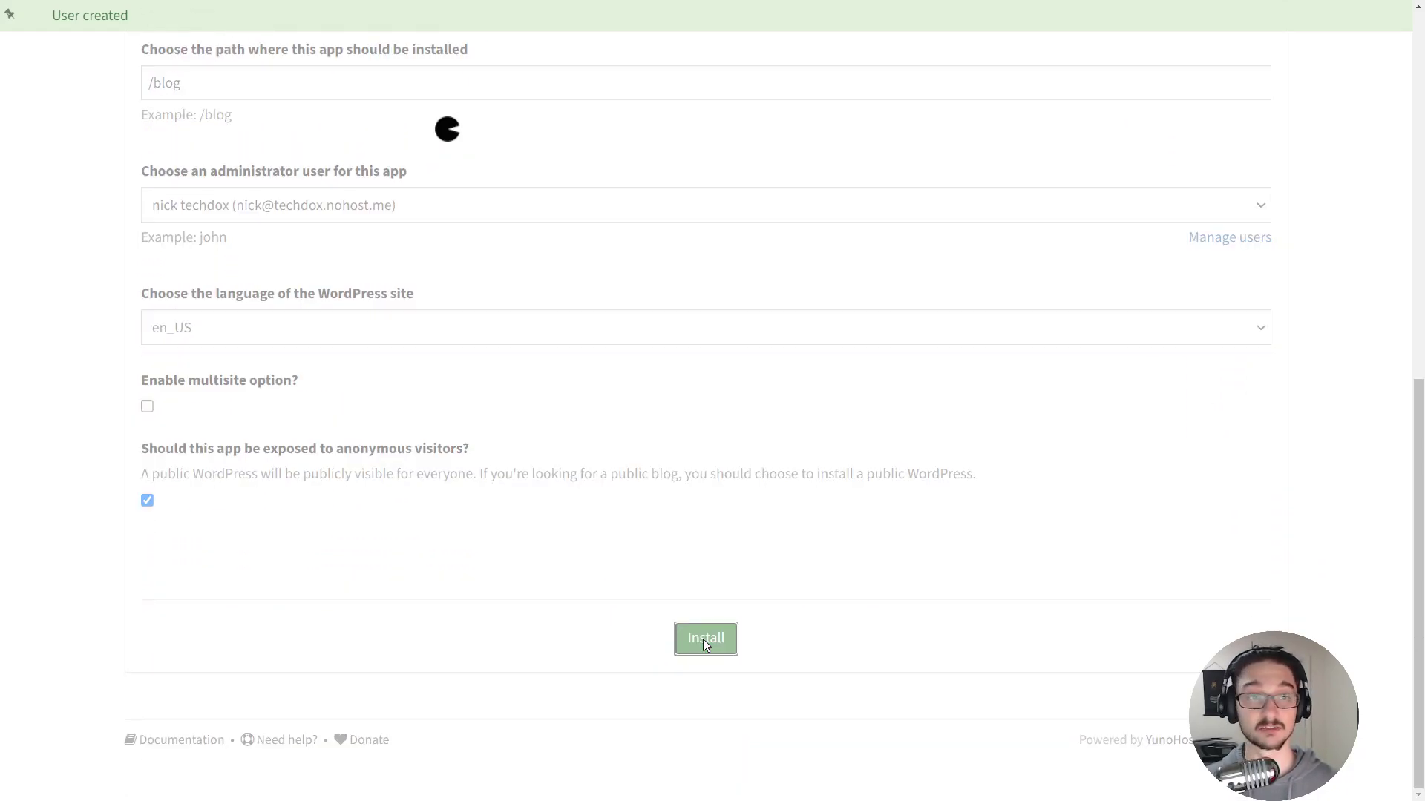
Collapse the installation message log and switch to the YunoHost Portal login tab.
left_click(215, 10)
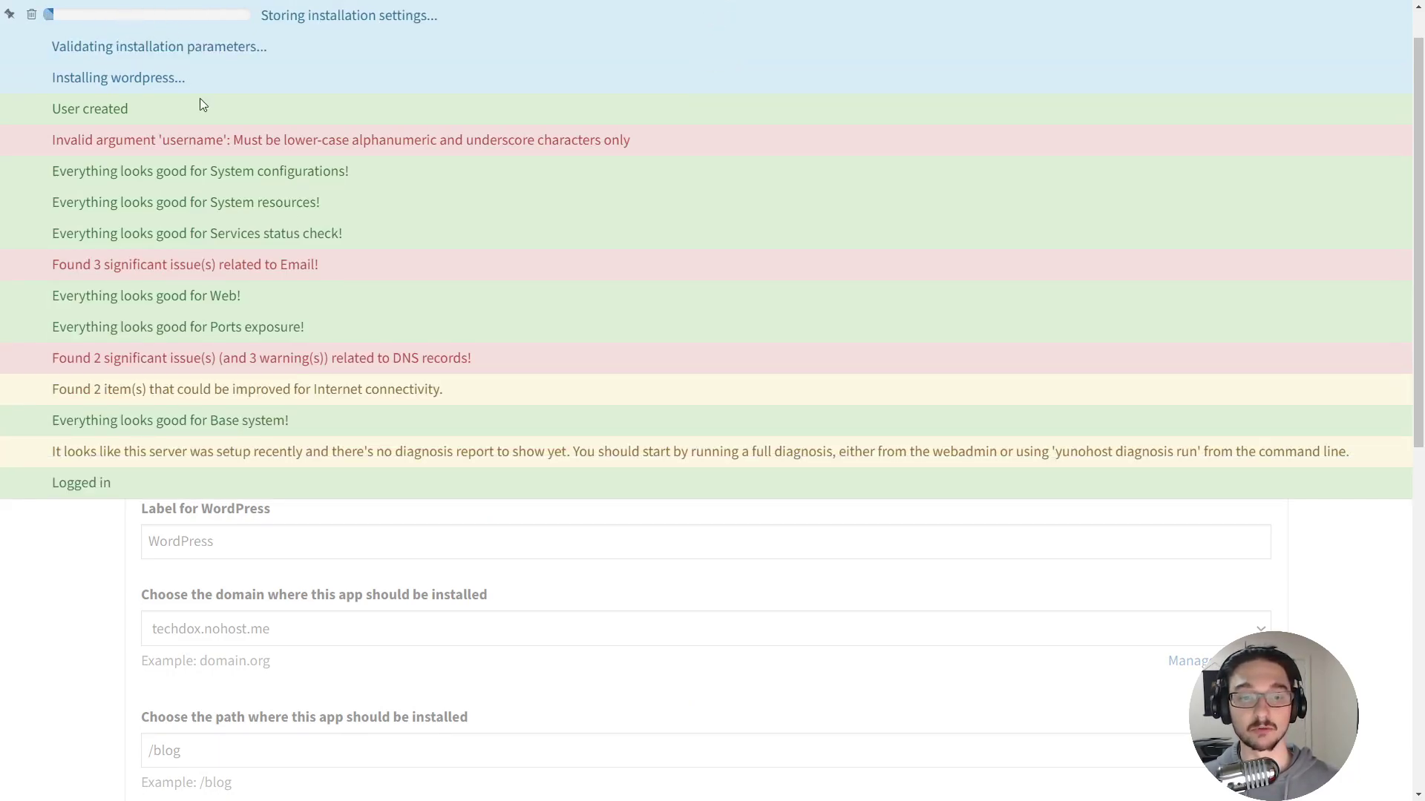
left_click(122, 16)
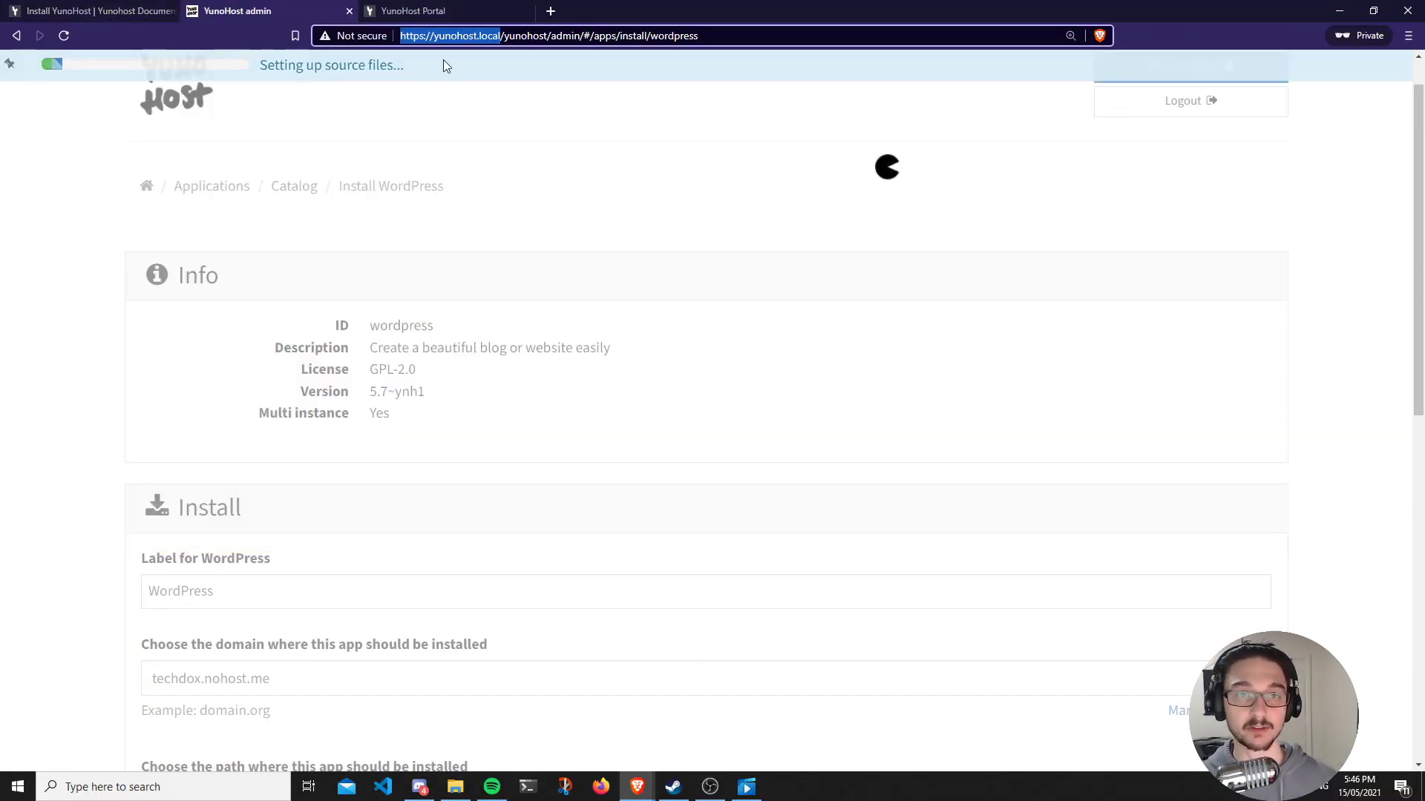
left_click(426, 15)
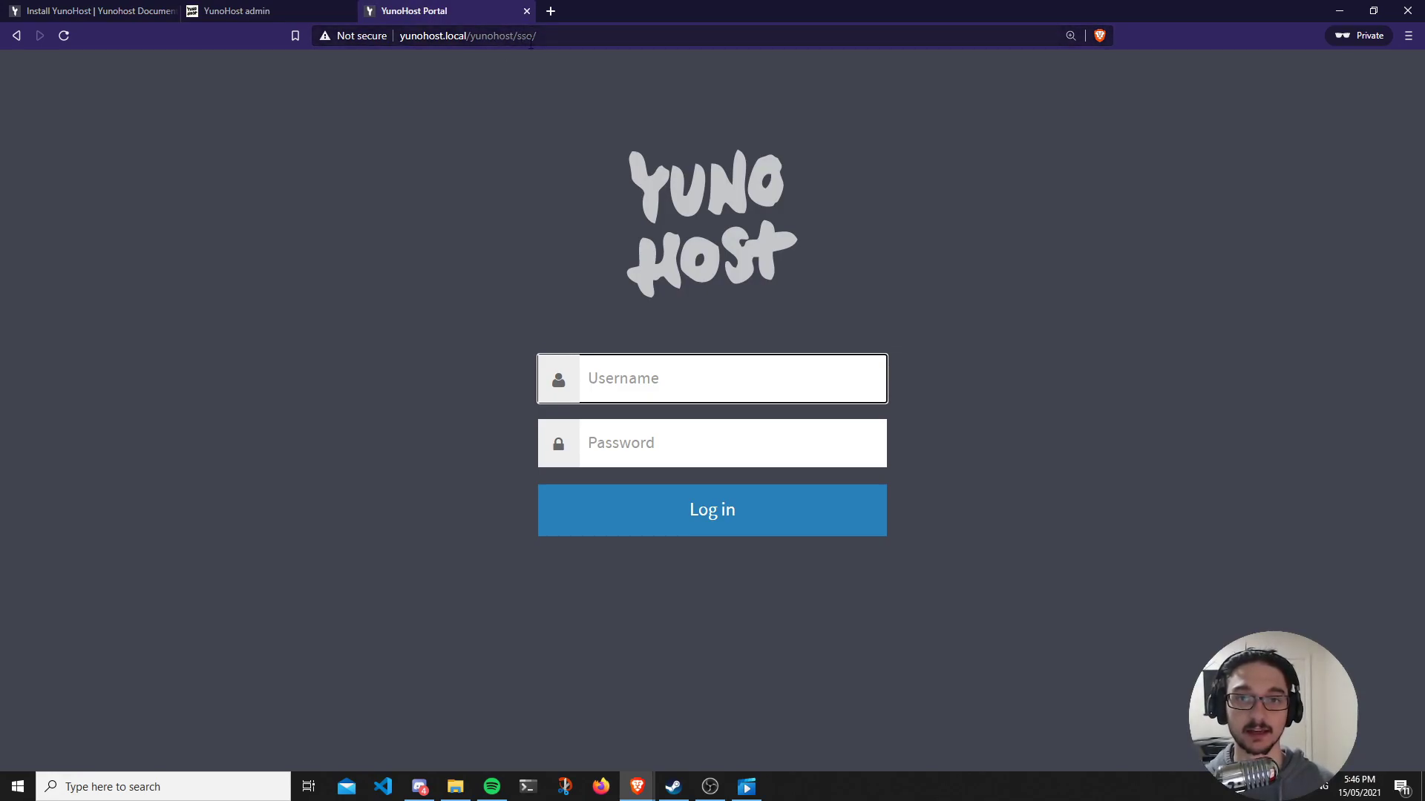
Log in to the user portal with the new user's credentials and view its WordPress tile full screen.
left_click(541, 158)
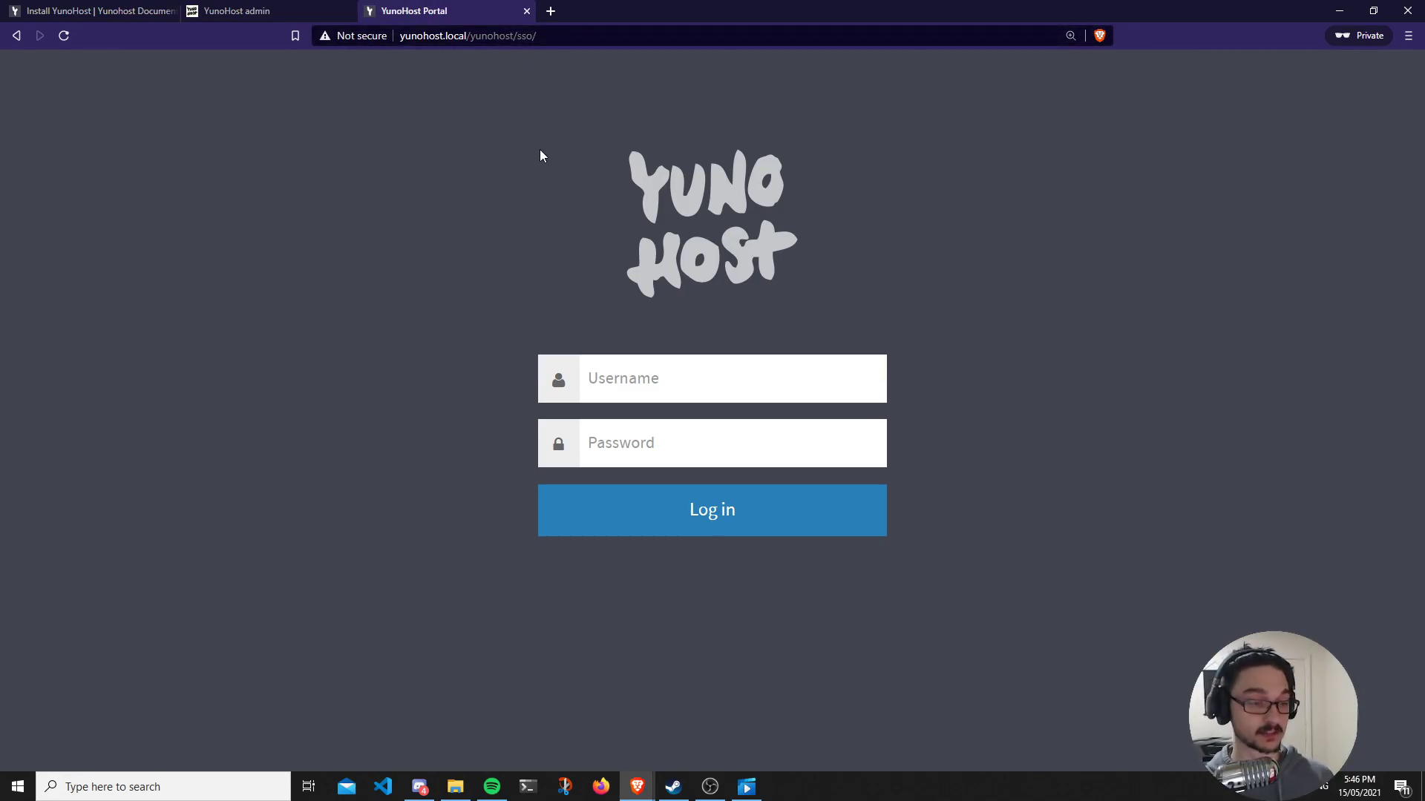
left_click(615, 385)
type("nick")
key("Tab")
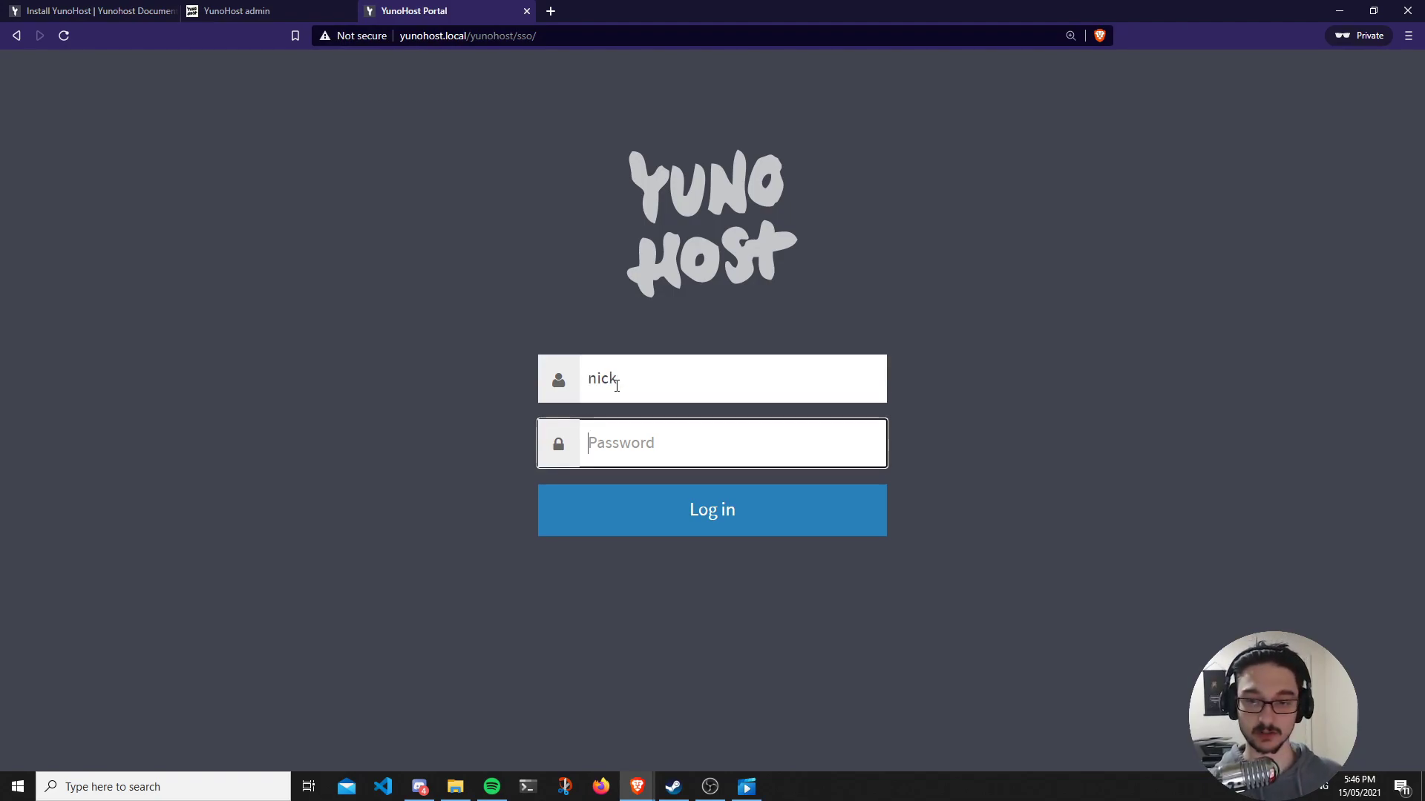
left_click(668, 513)
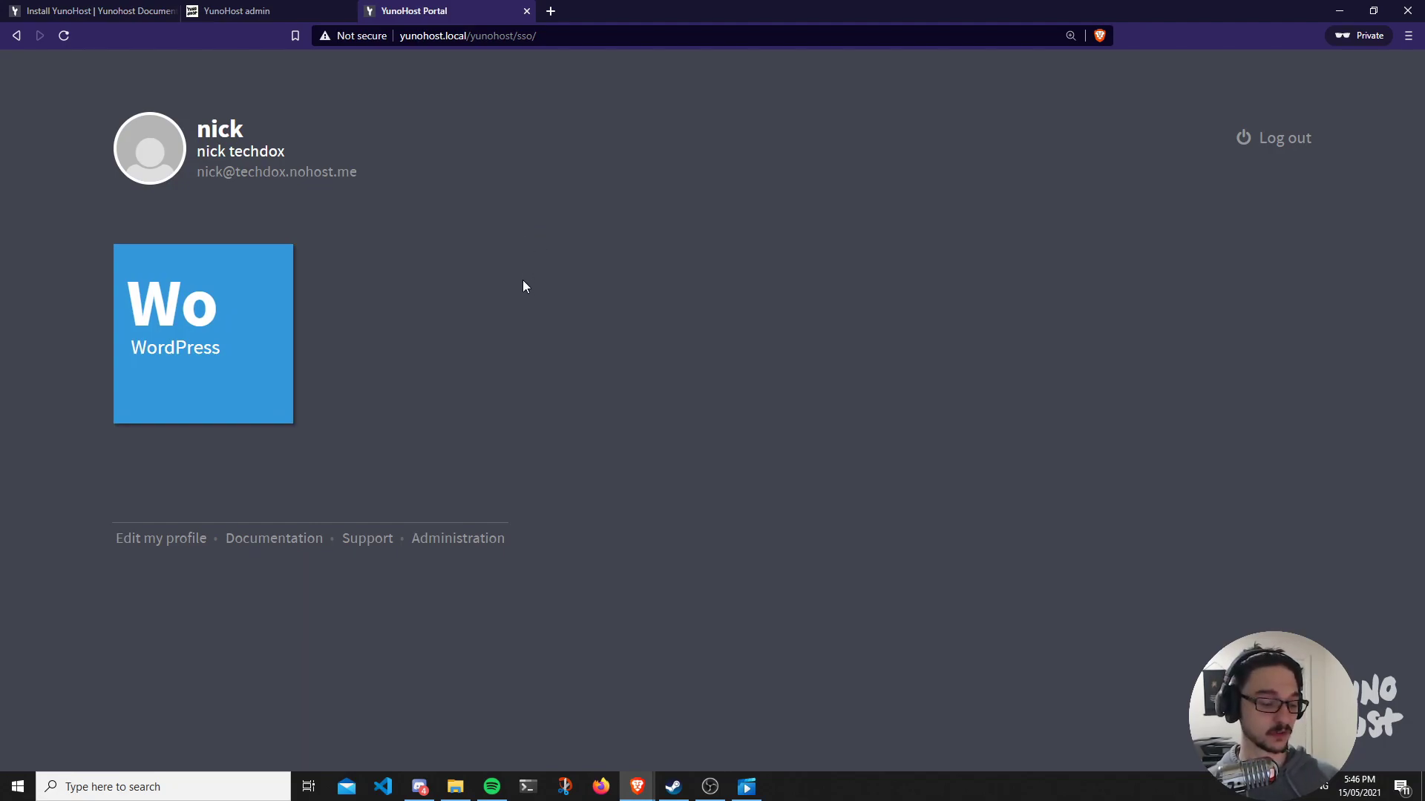
key("F11")
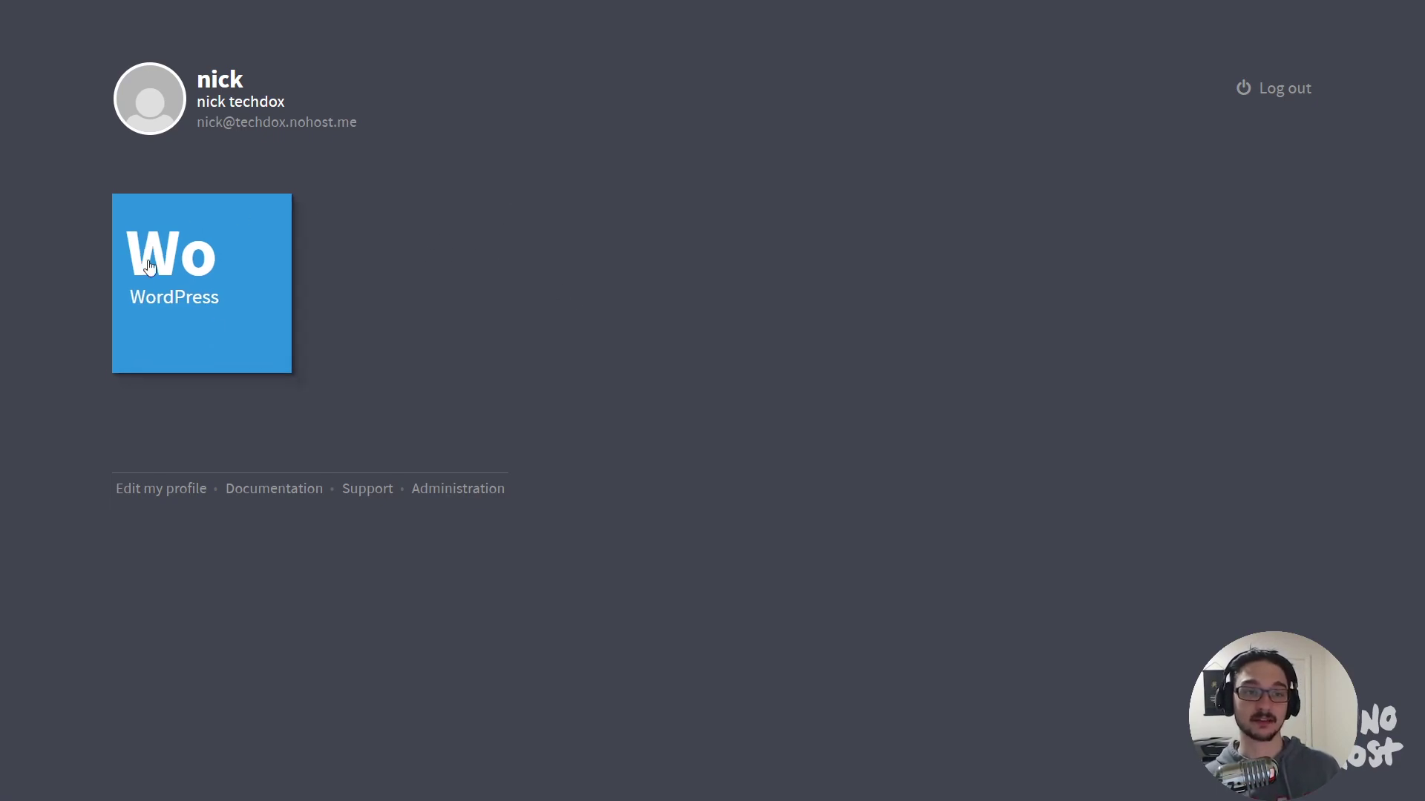
key("F11")
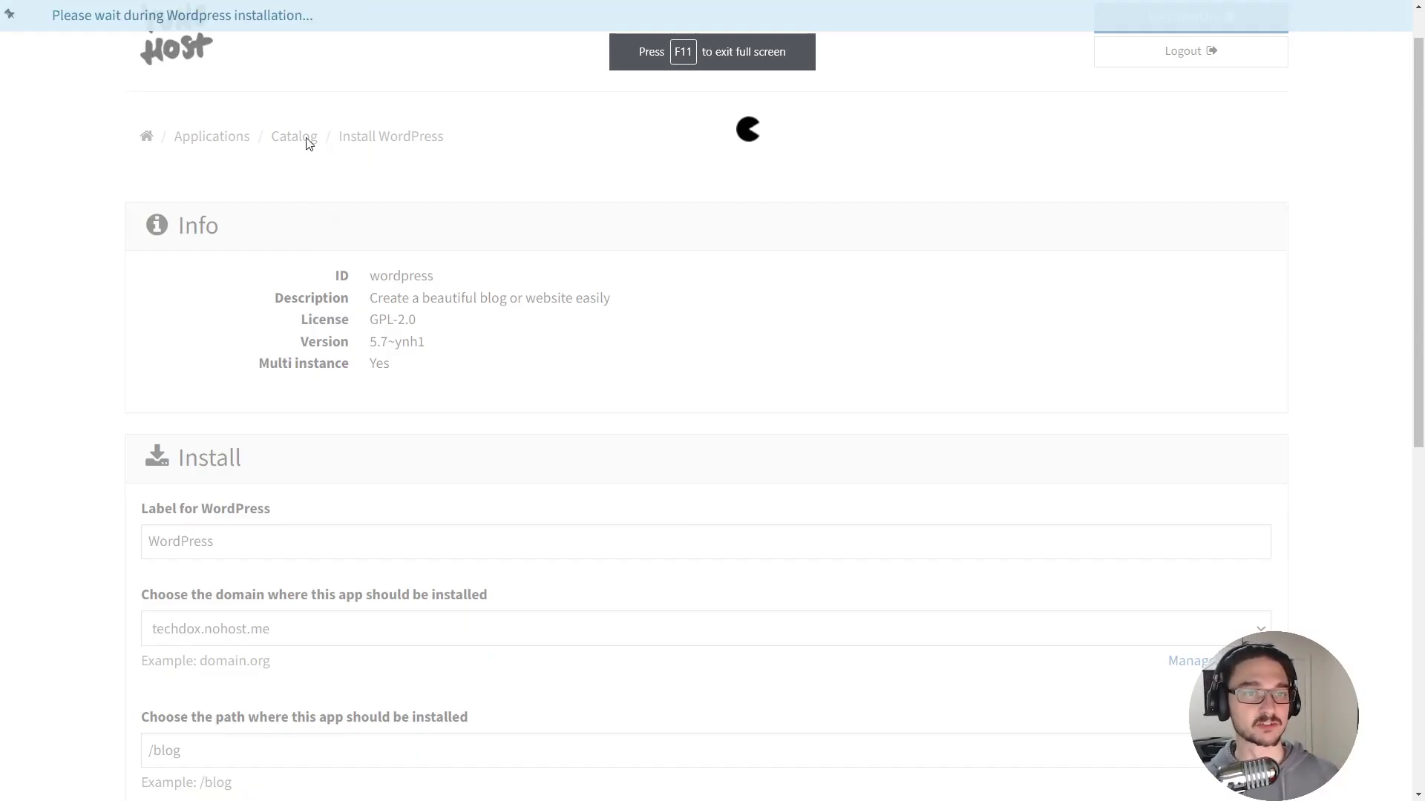
Check the WordPress 5.7~ynh1 installation progress in the webadmin tab.
mouse_move(123, 19)
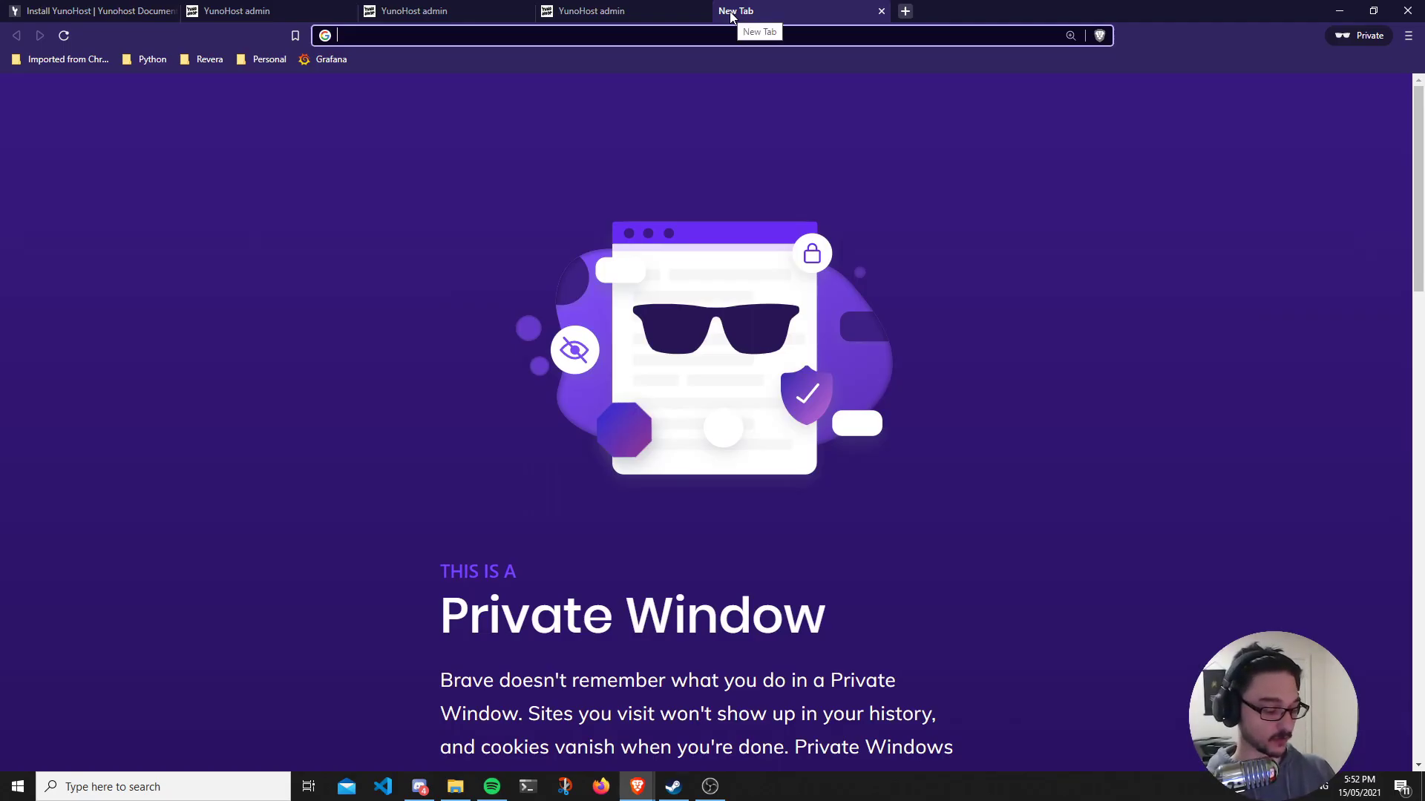
Load the blog at techdox.nohost.me/blog, then open WordPress's page under Applications.
type("techdox.no")
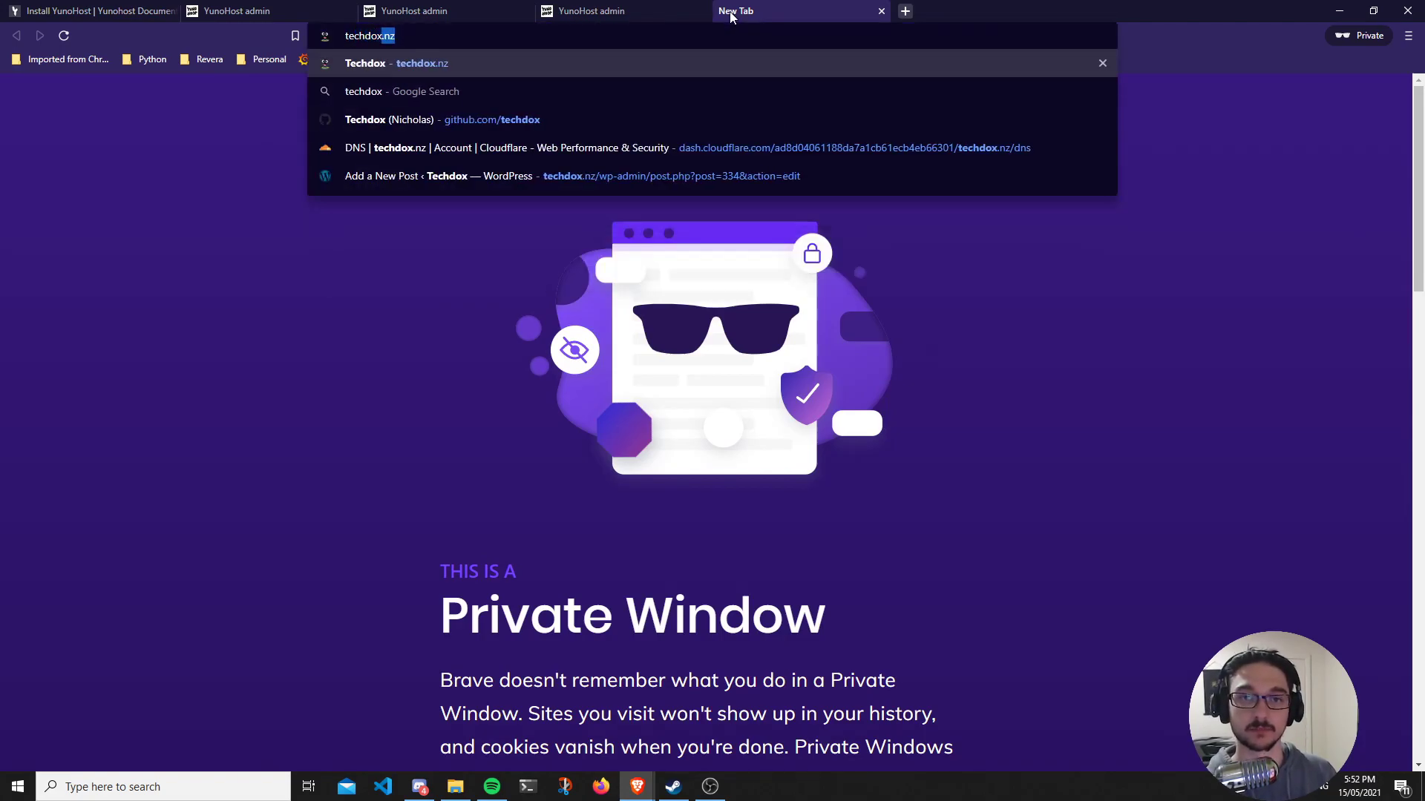
type("hist.me/b")
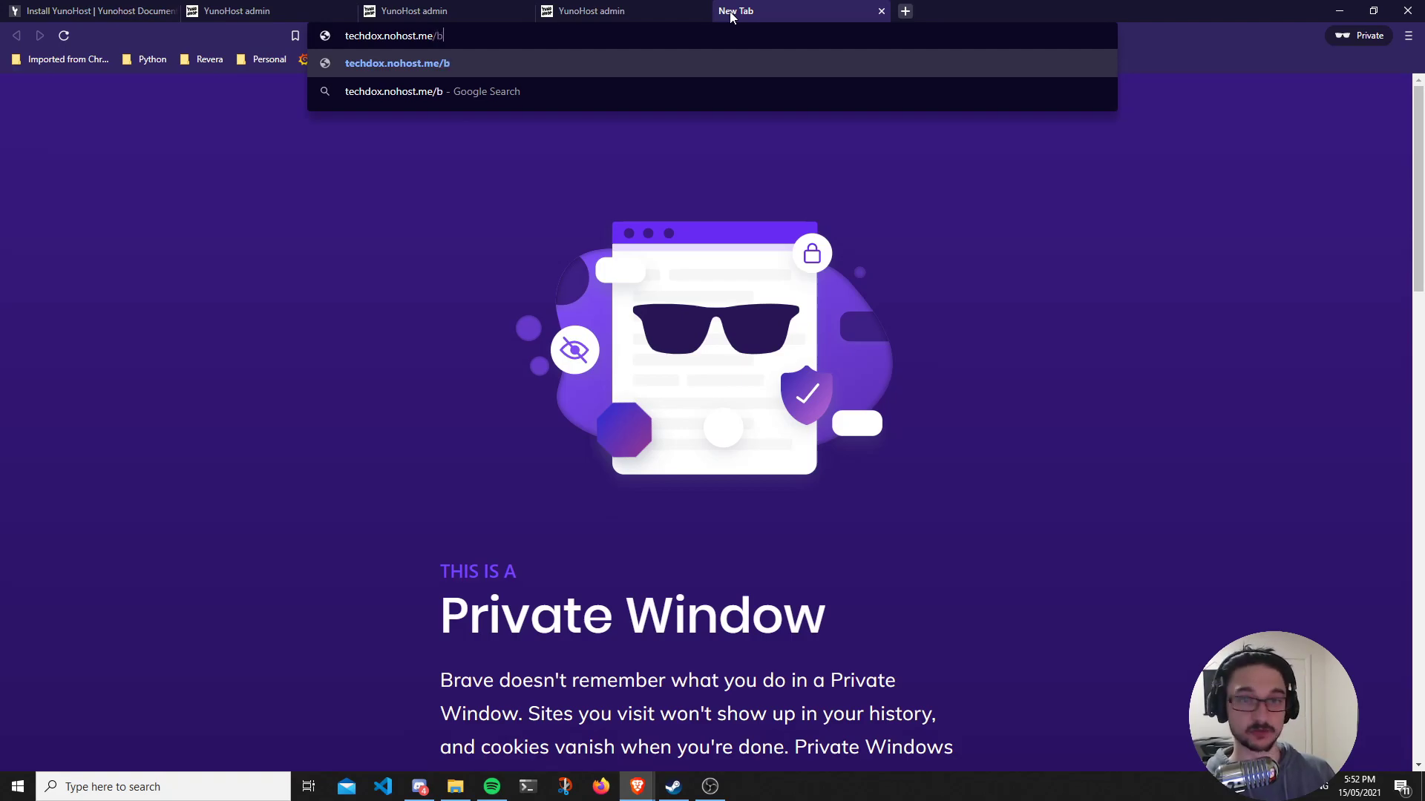
key("Return")
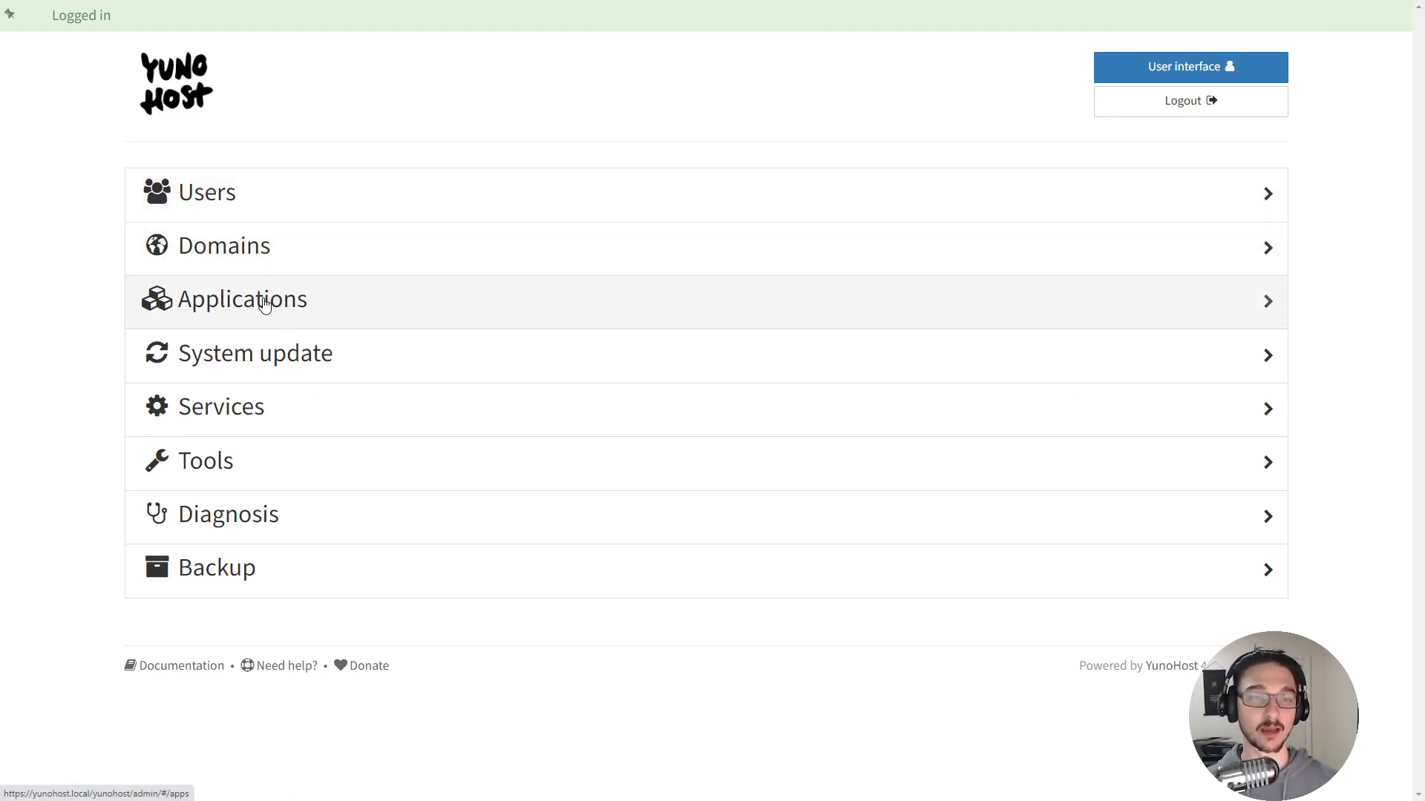
left_click(265, 304)
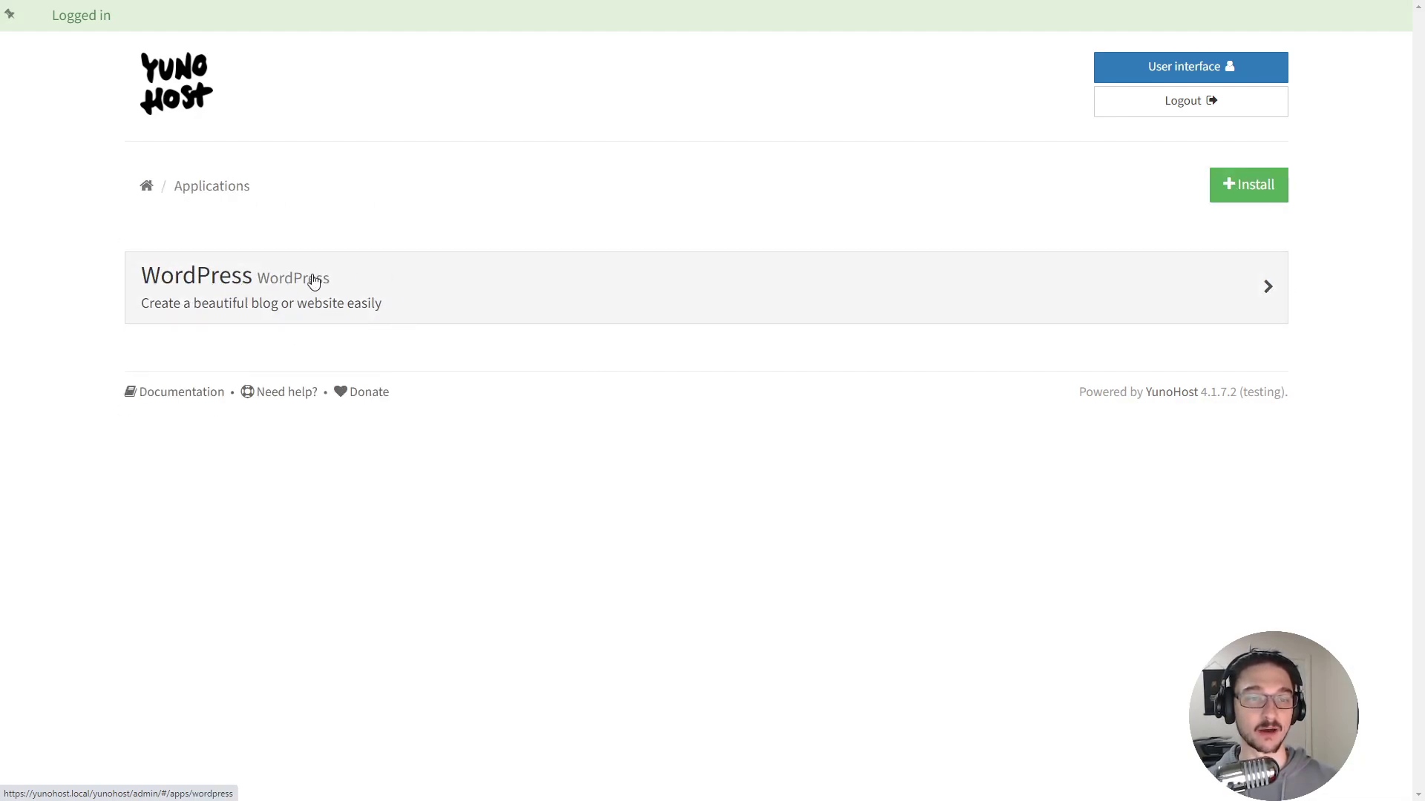
left_click(302, 300)
Open WordPress's Change URL form, leaving the domain at techdox.nohost.me and path /blog.
scroll(365, 267, "down", 3)
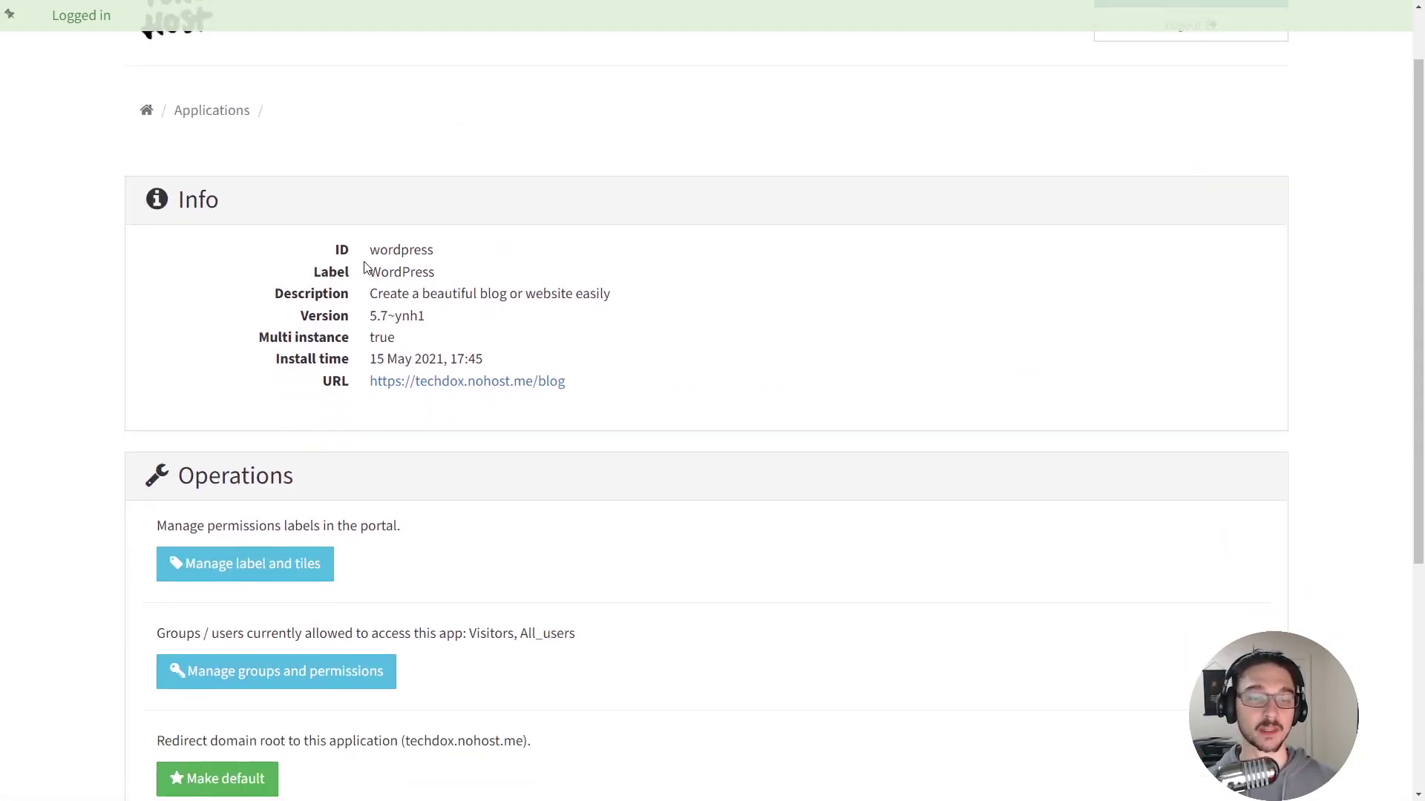
scroll(366, 266, "down", 2)
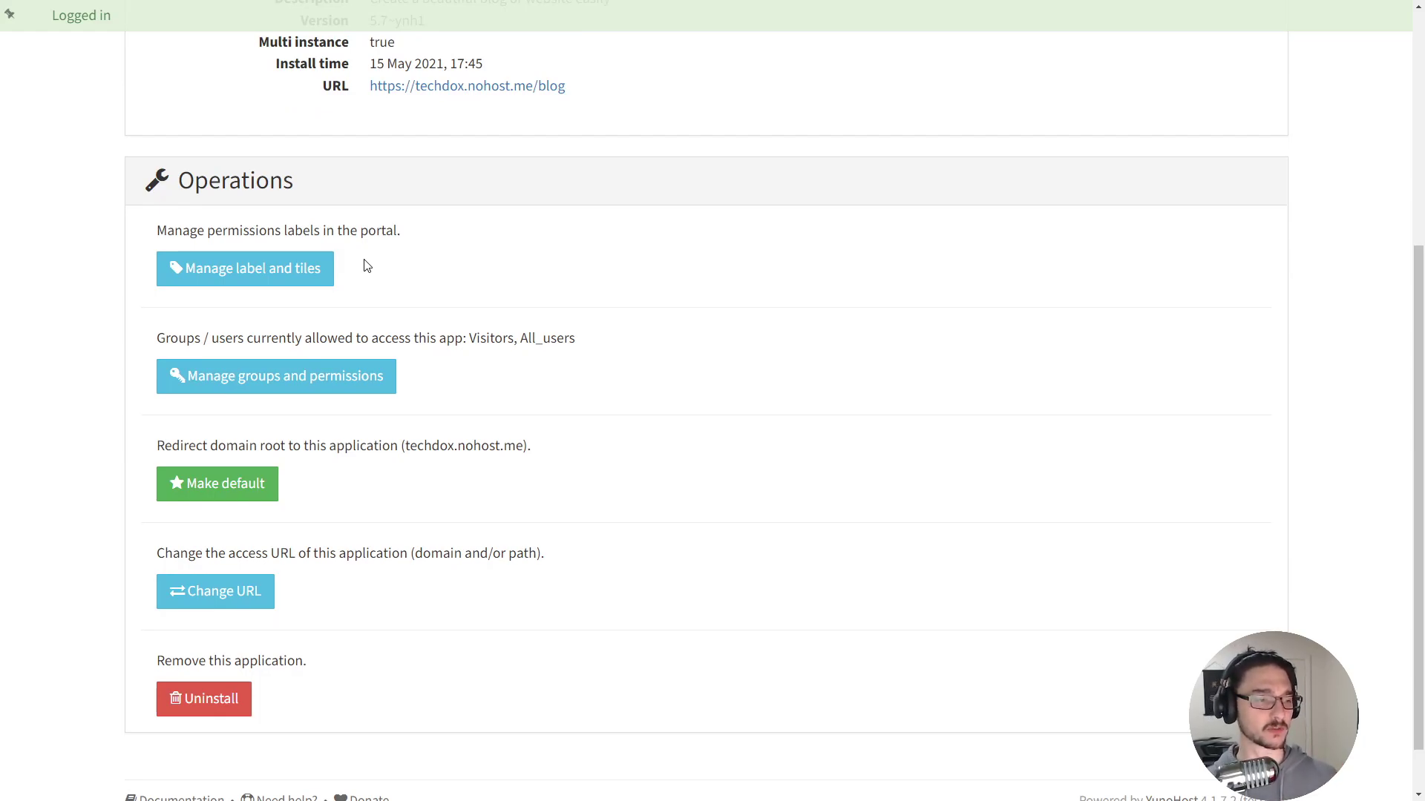
left_click(234, 598)
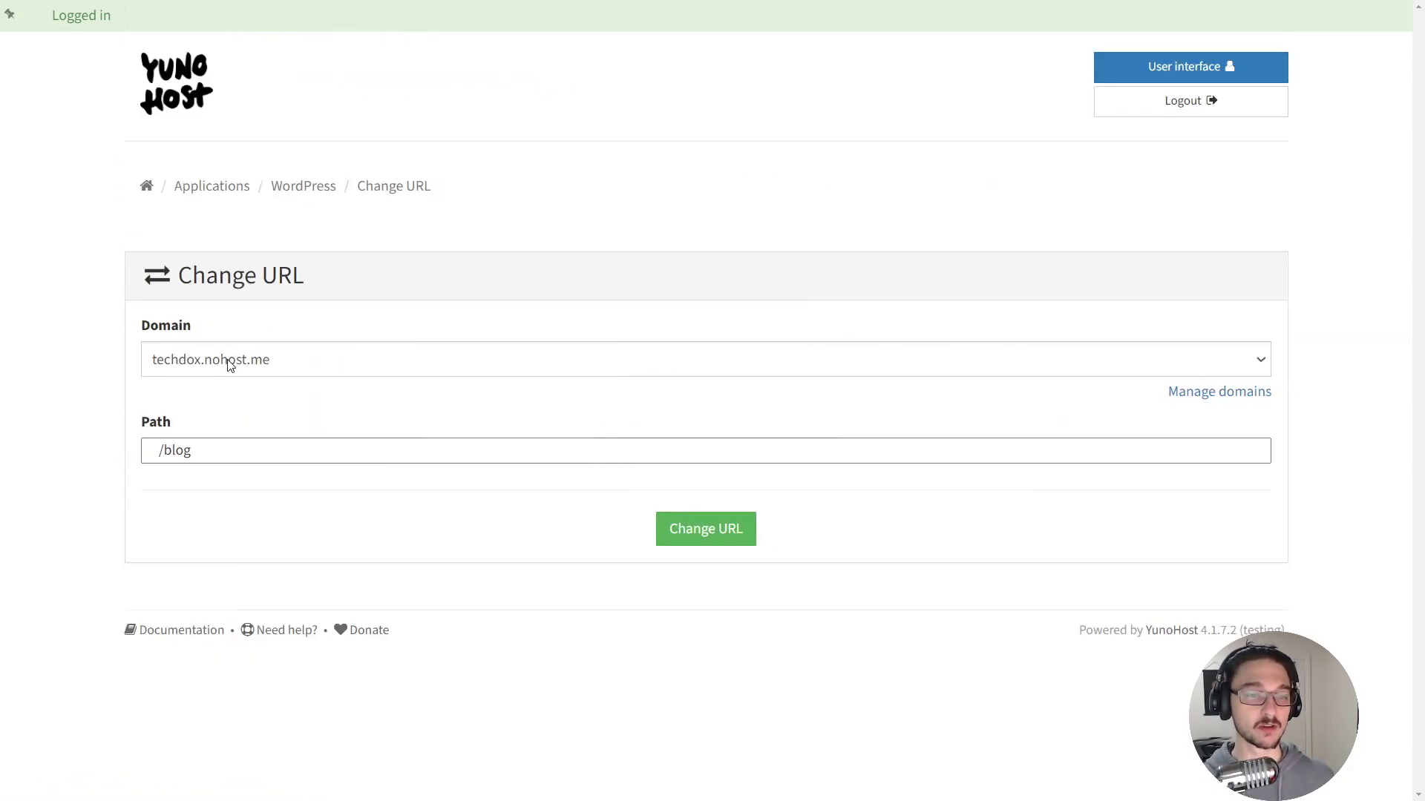
left_click(229, 365)
left_click(229, 365)
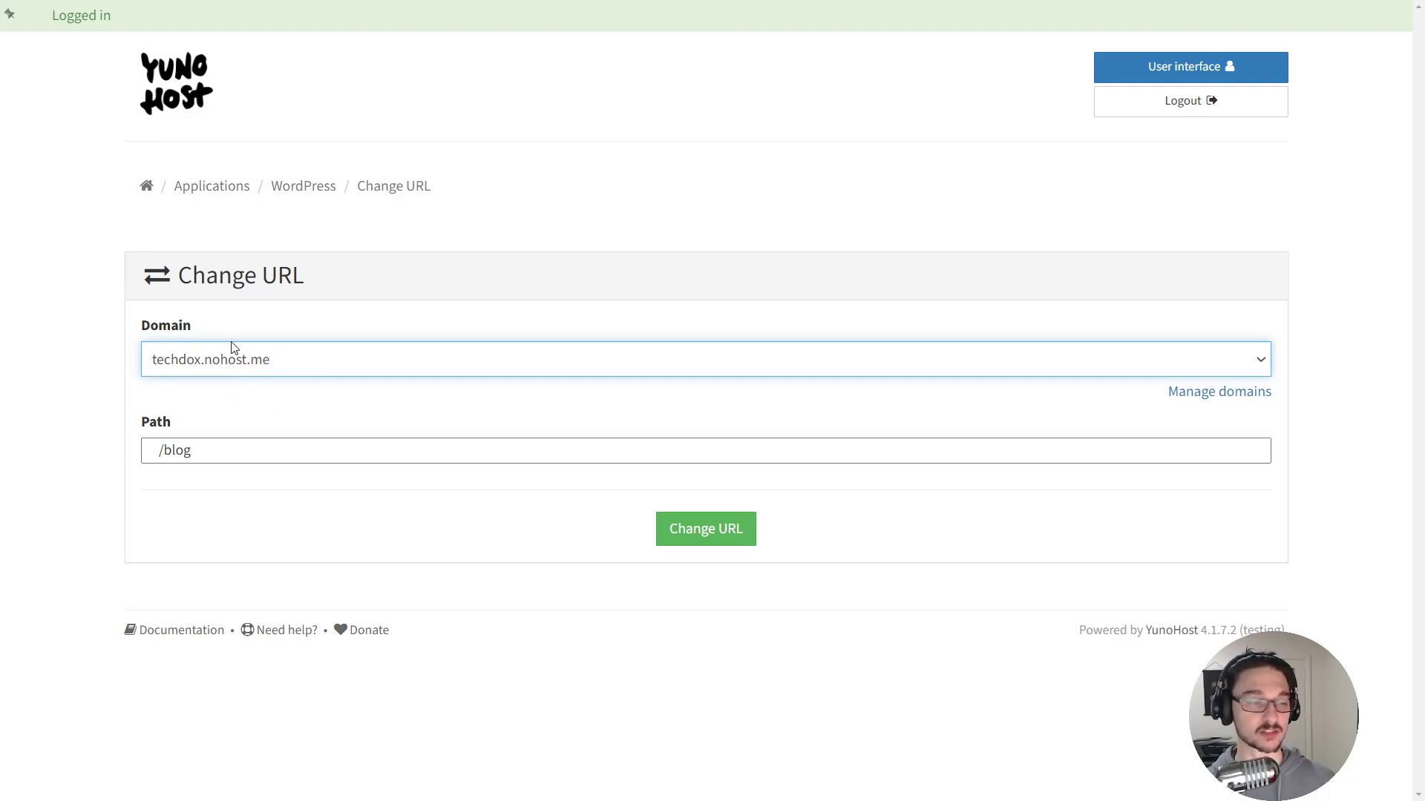
Check the Domains list, showing only techdox.nohost.me, and the Add domain page, then return home.
left_click(175, 85)
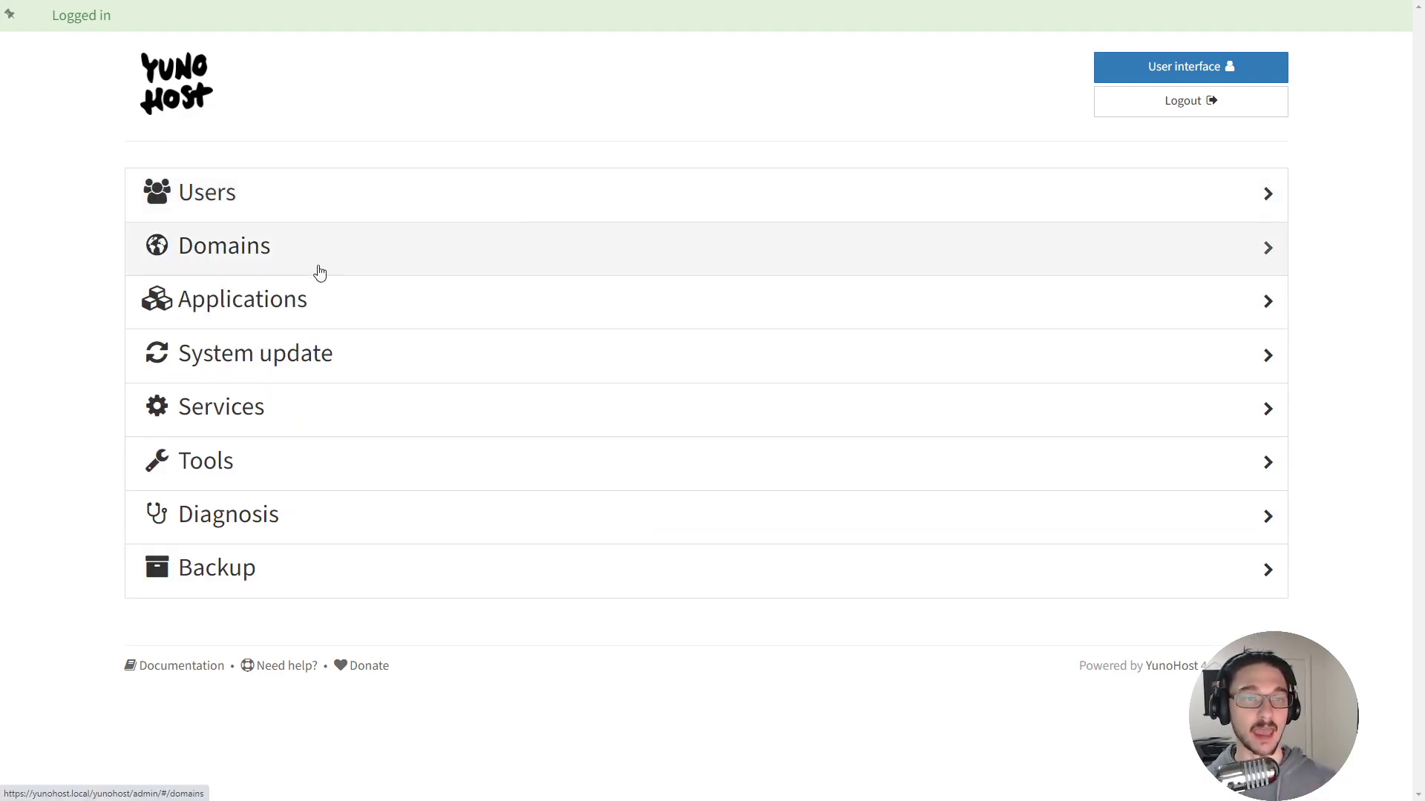
left_click(272, 262)
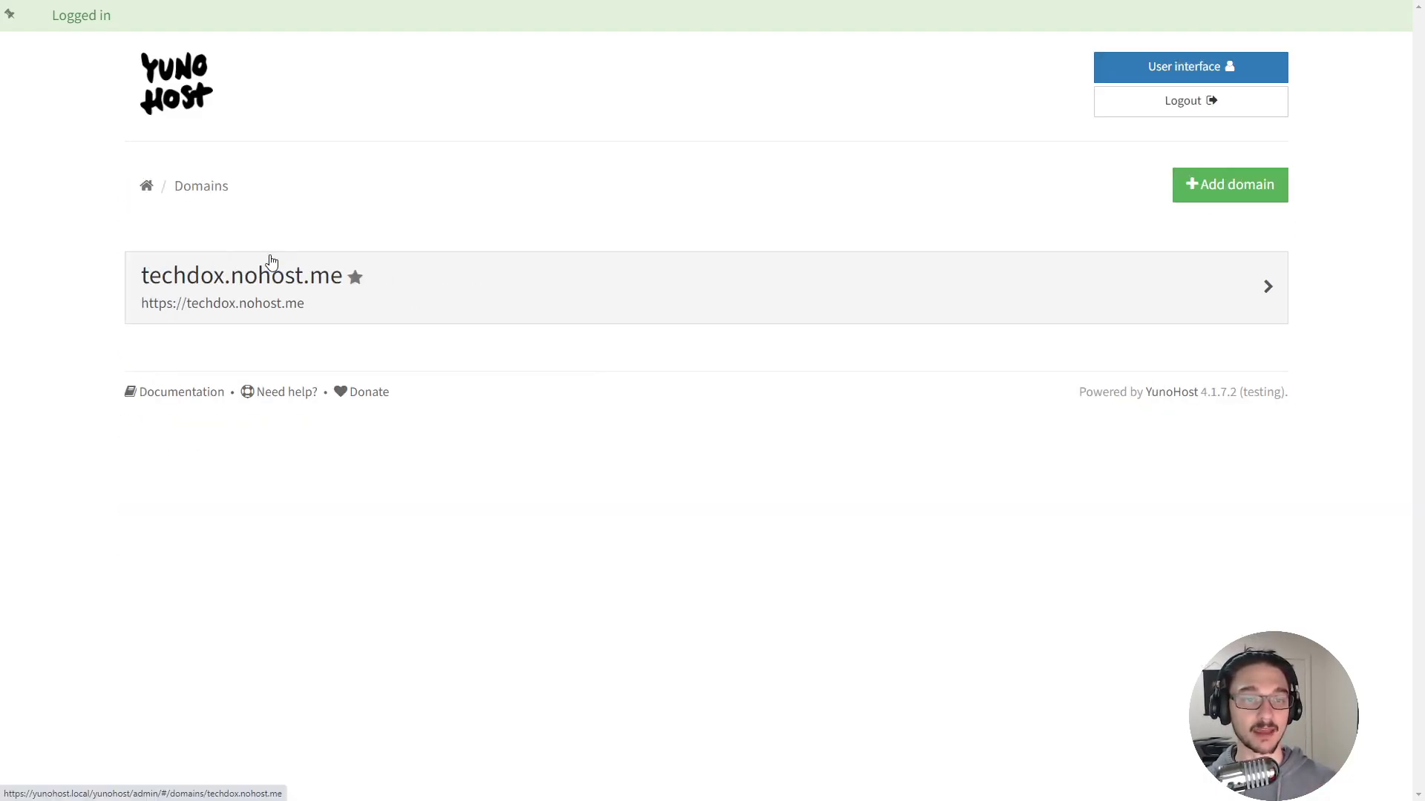
left_click(1215, 183)
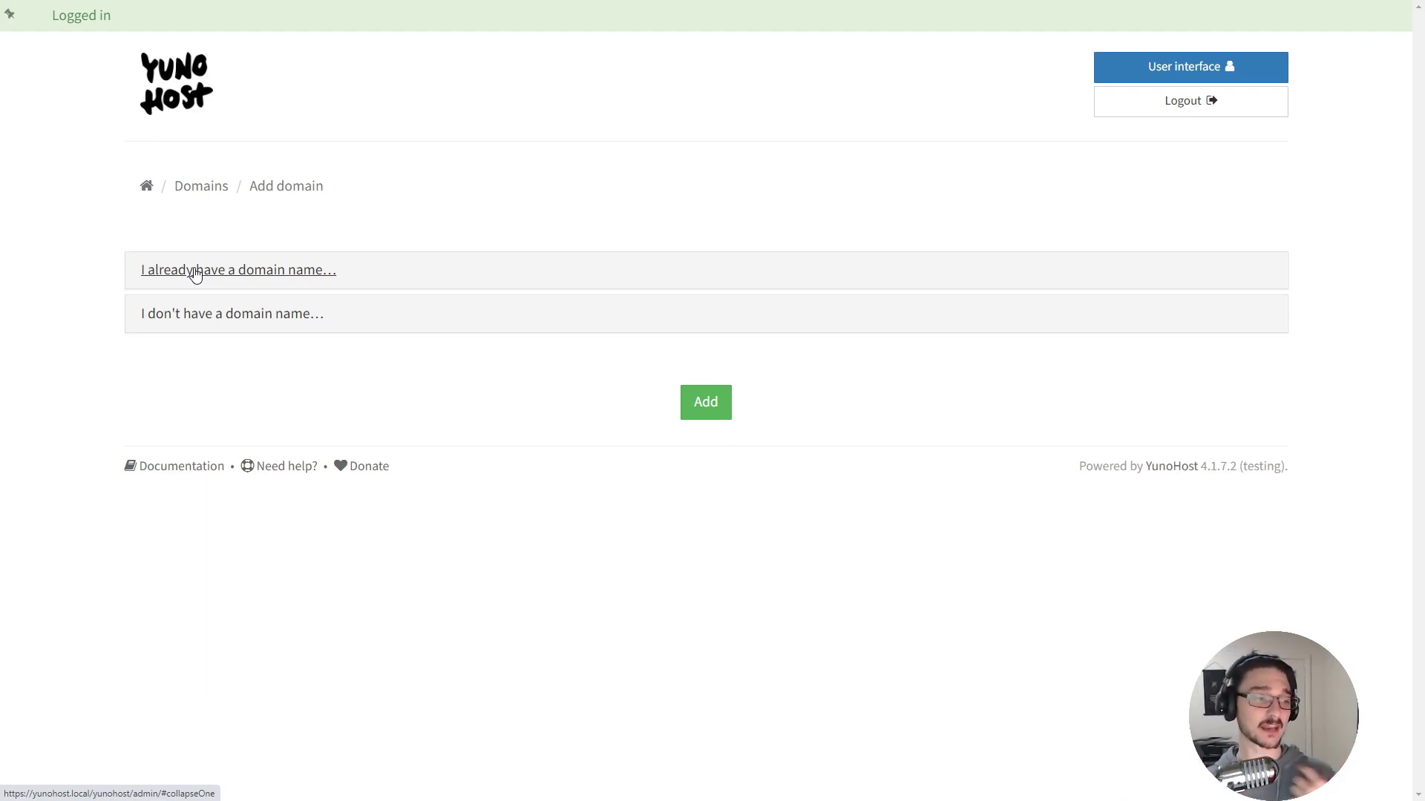
left_click(146, 185)
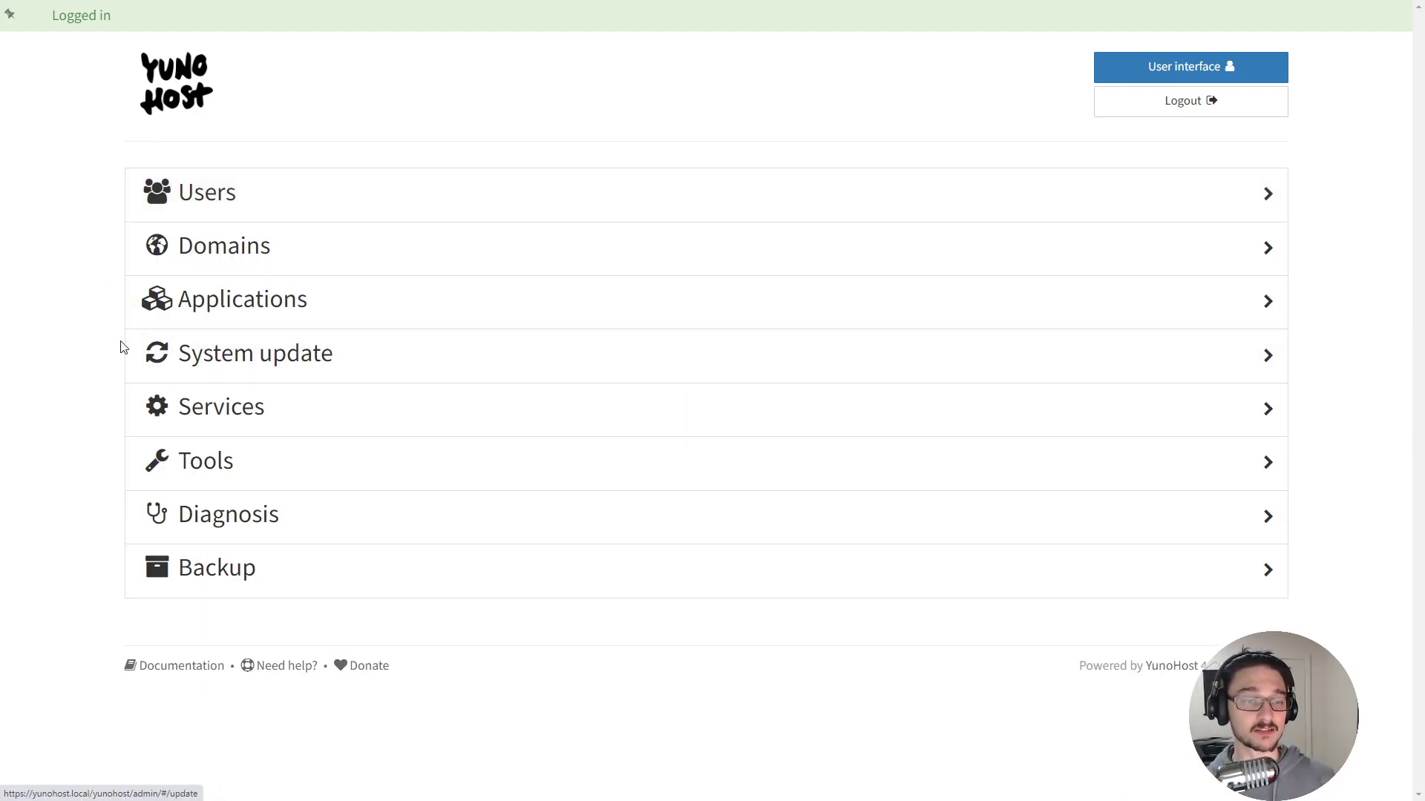
Go from the installed applications list to the catalog of installable apps.
left_click(229, 299)
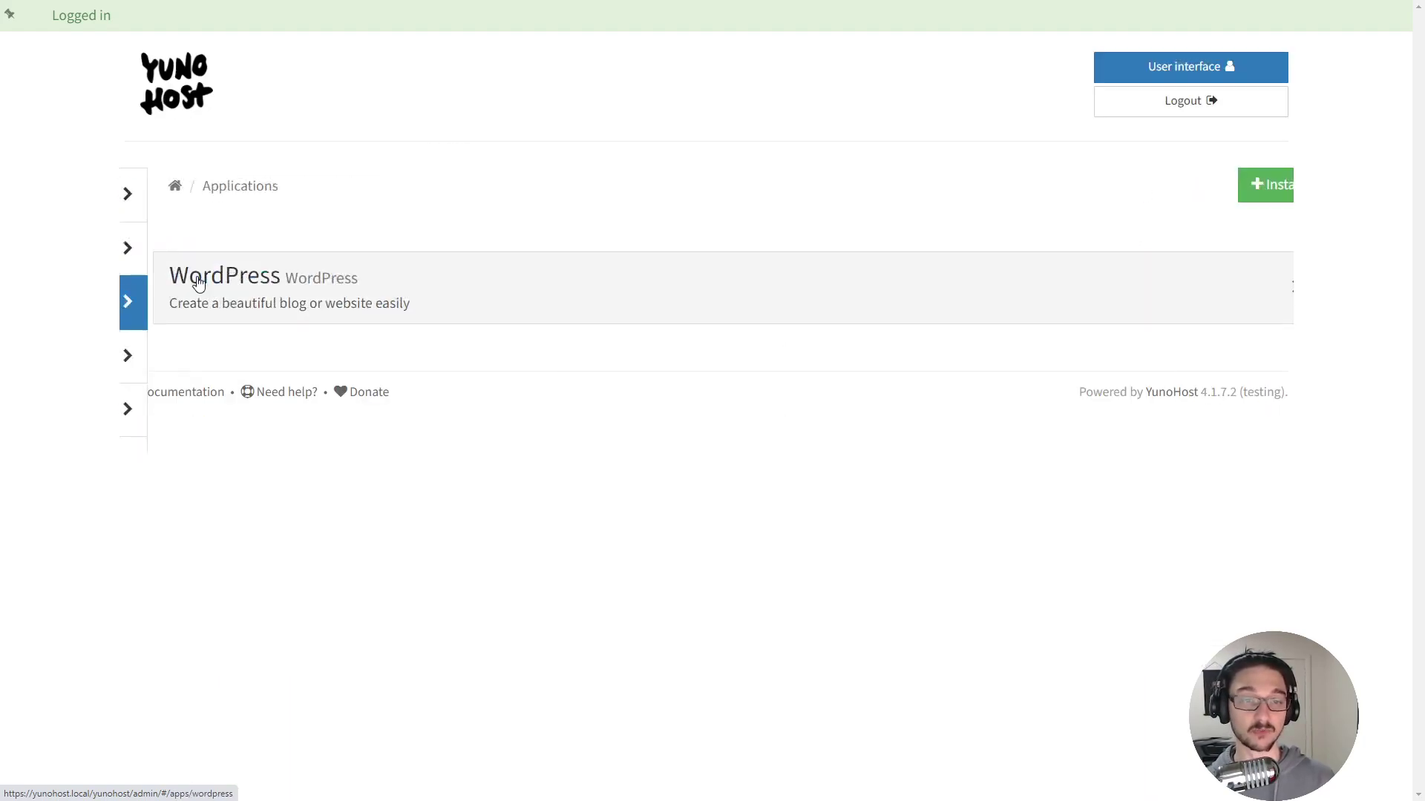
left_click(1249, 185)
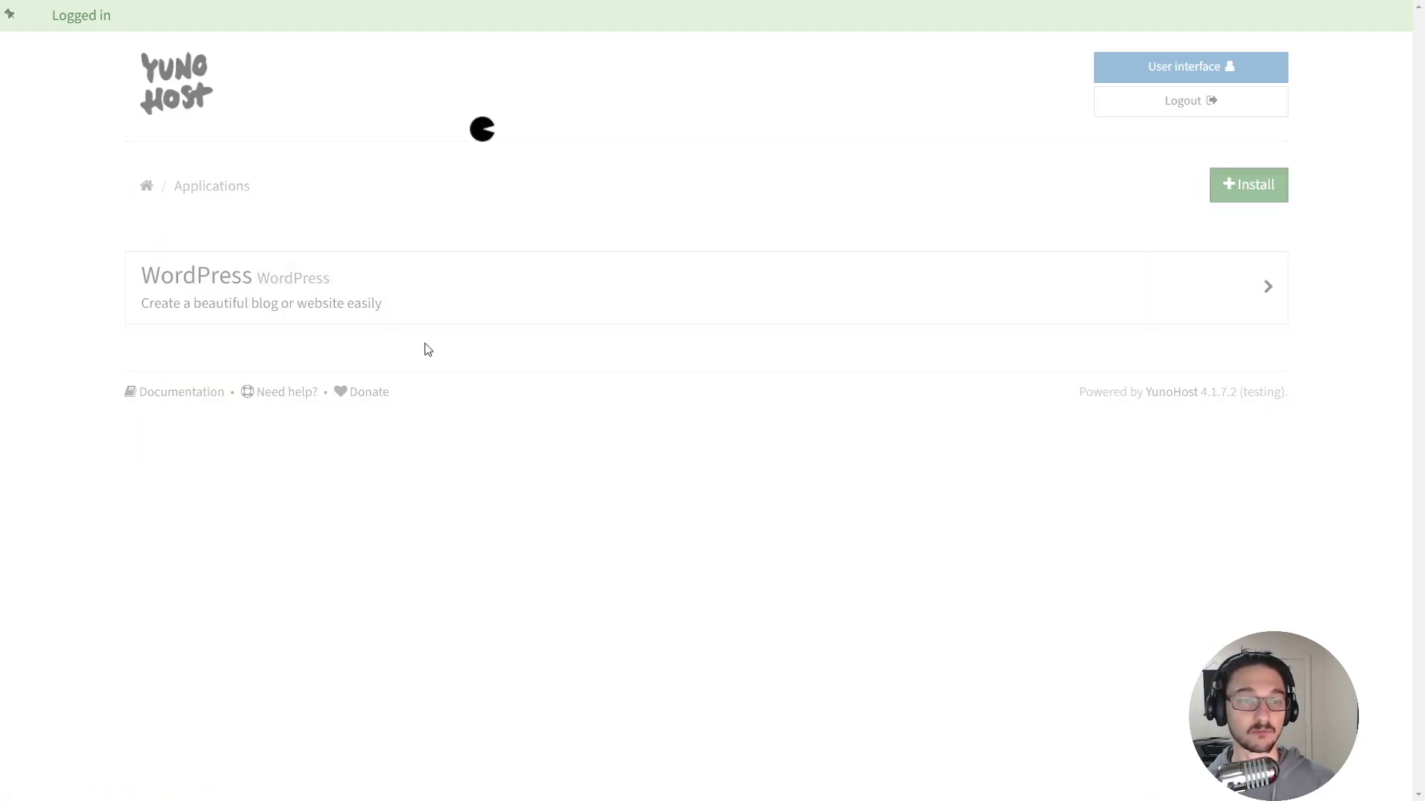
scroll(935, 381, "down", 4)
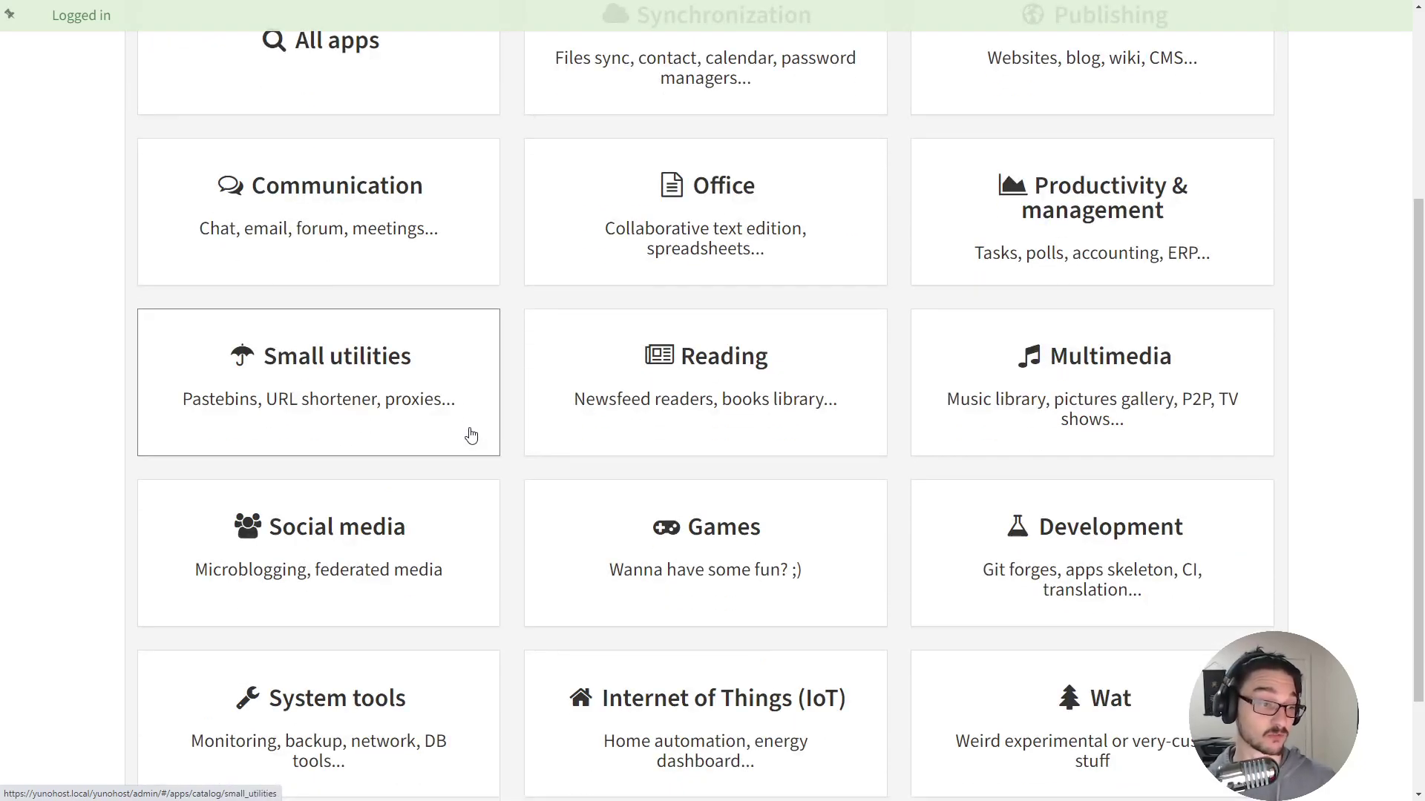
scroll(887, 334, "up", 2)
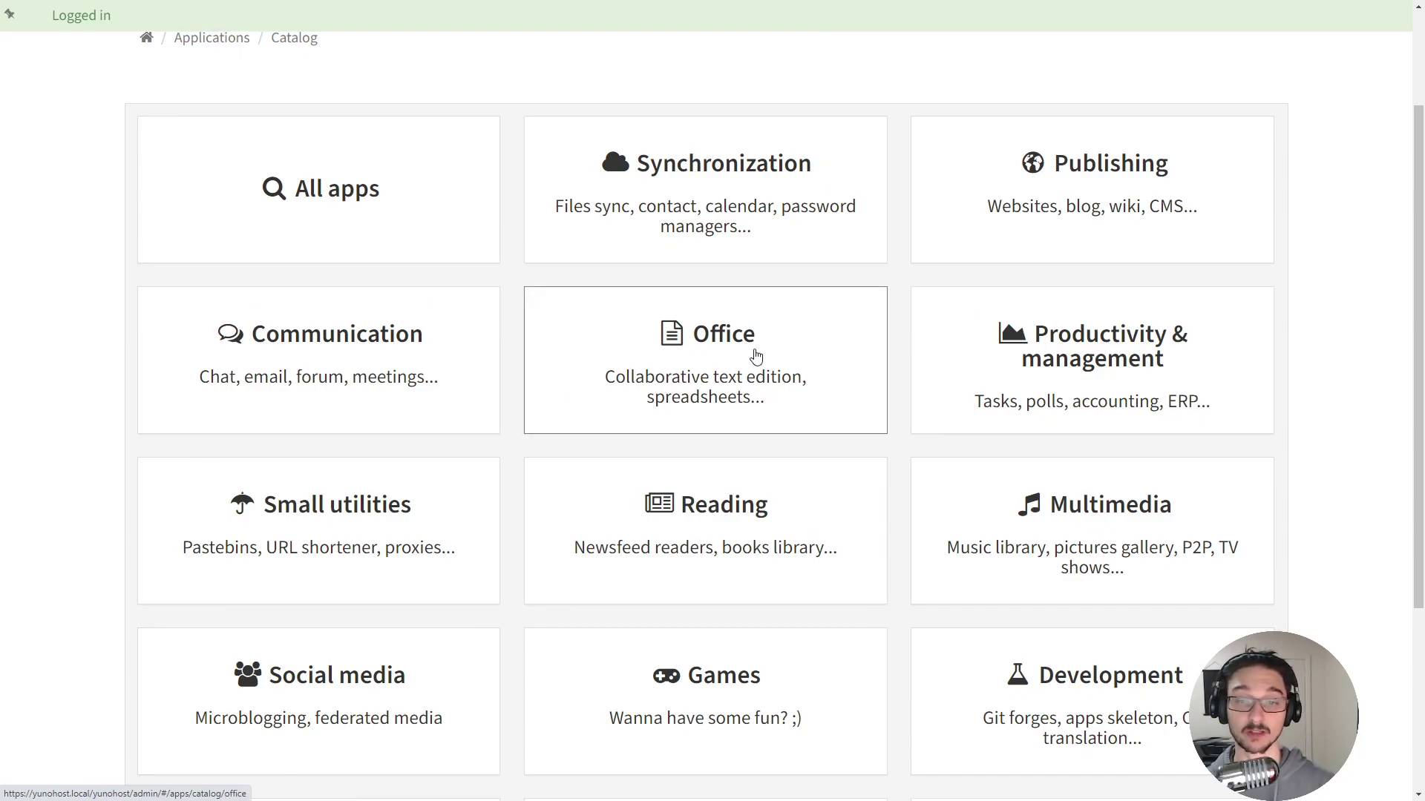
Browse the Office category's apps, then return to the catalog categories.
left_click(678, 364)
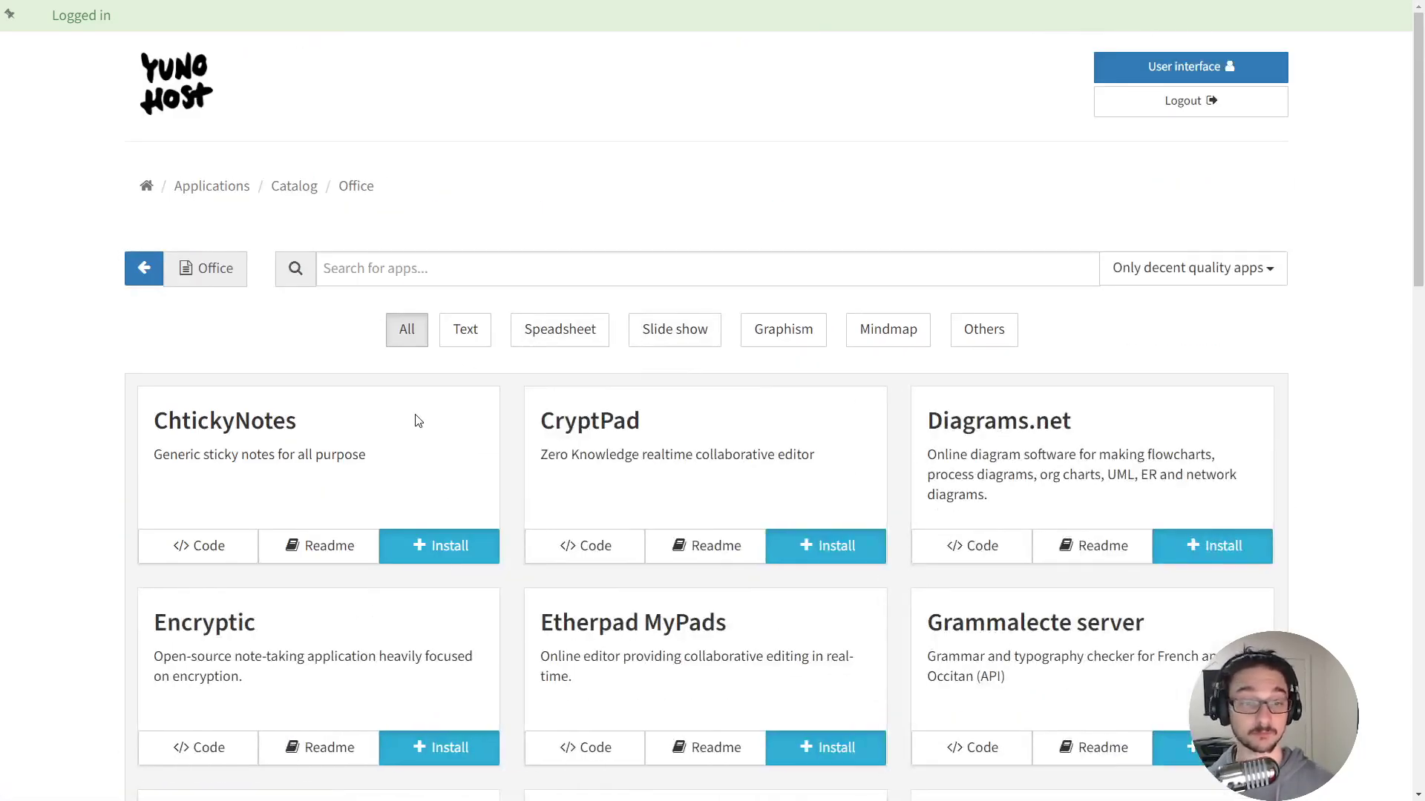
scroll(356, 371, "down", 2)
scroll(541, 339, "down", 4)
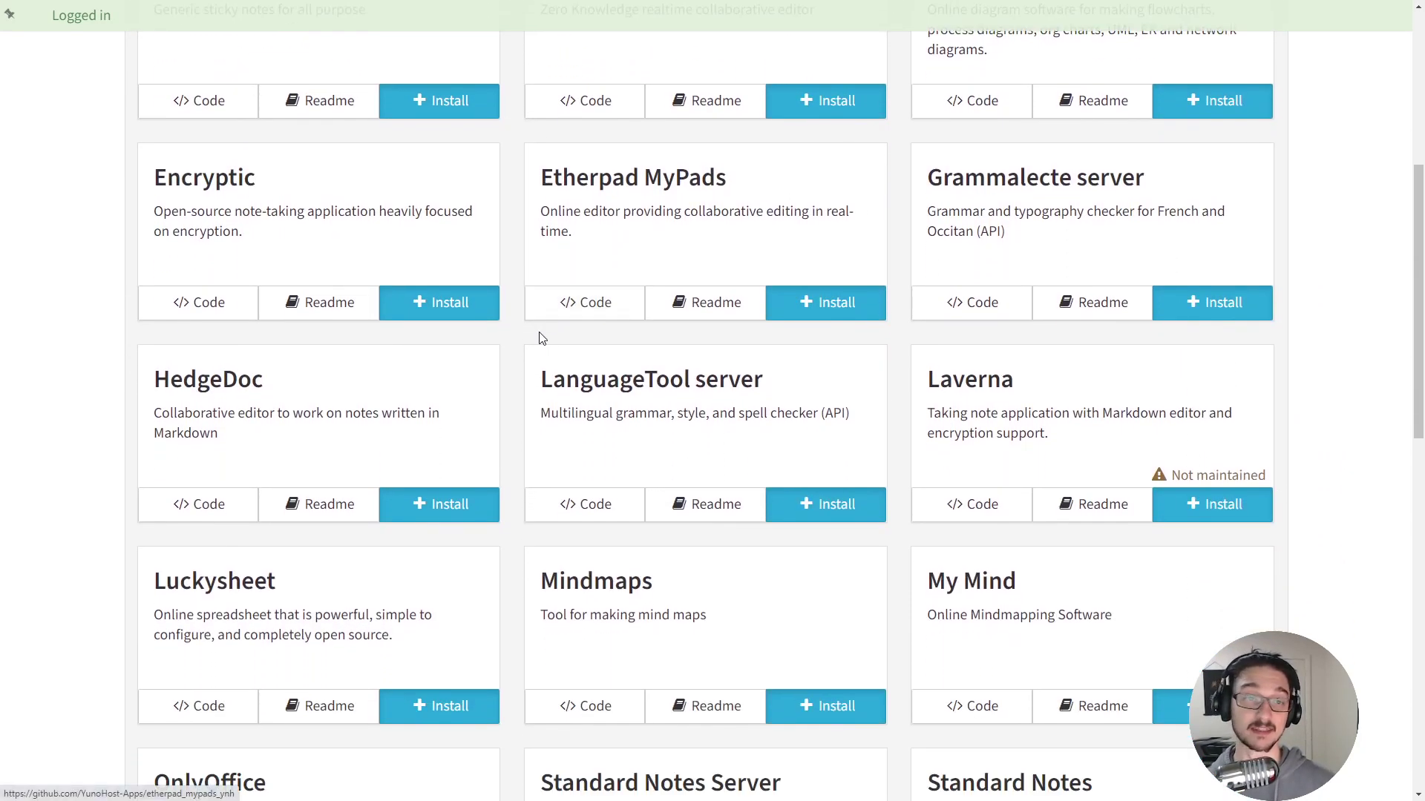
scroll(542, 339, "down", 6)
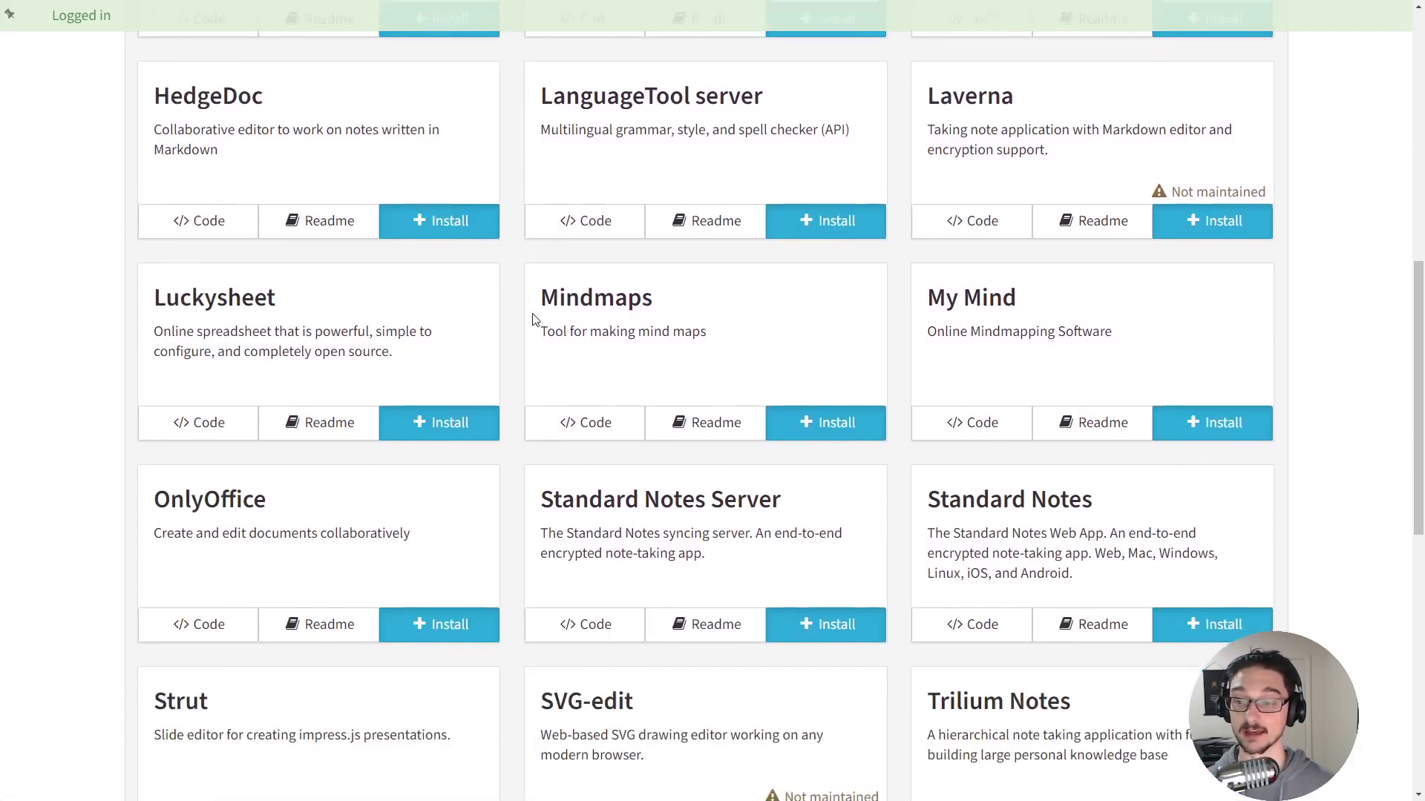
scroll(539, 314, "down", 6)
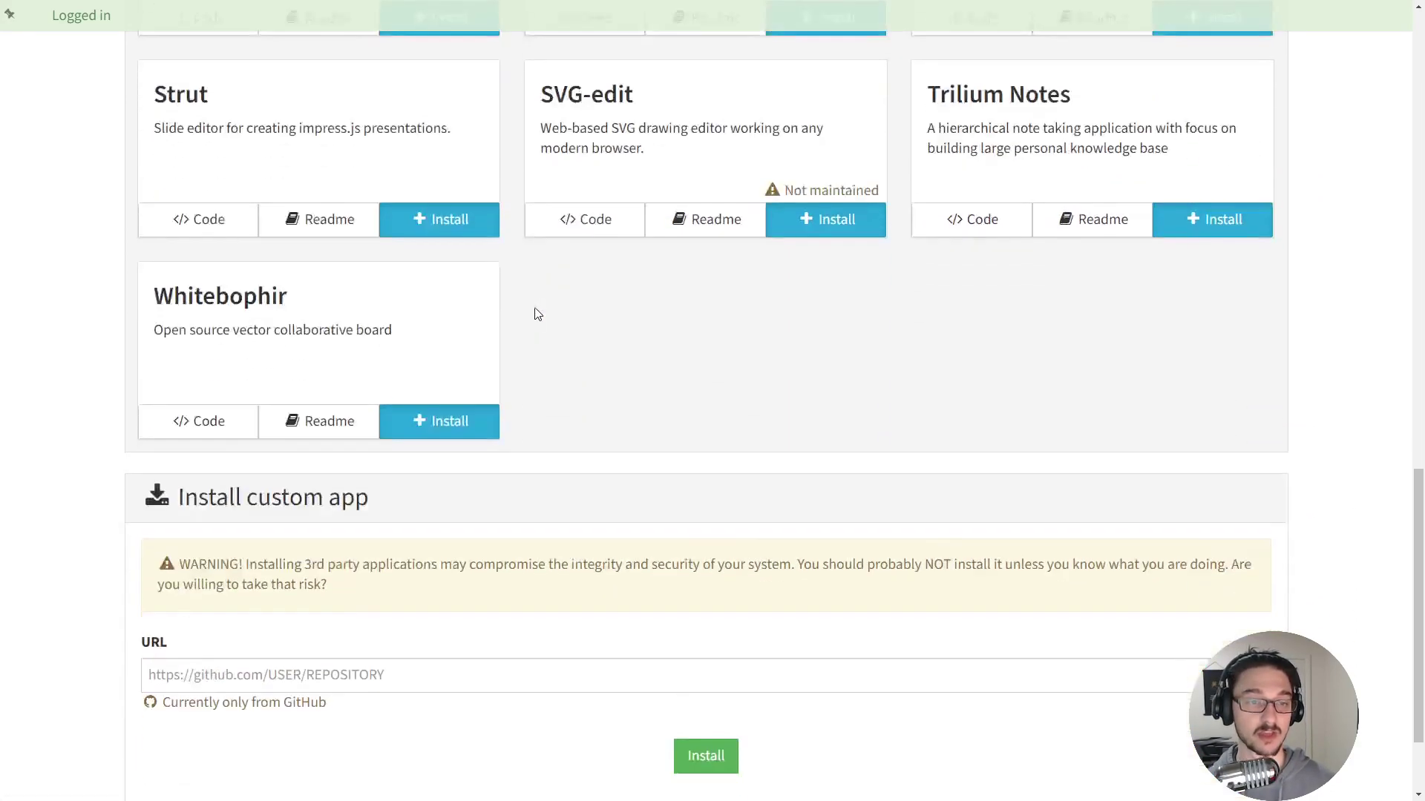
scroll(608, 380, "up", 3)
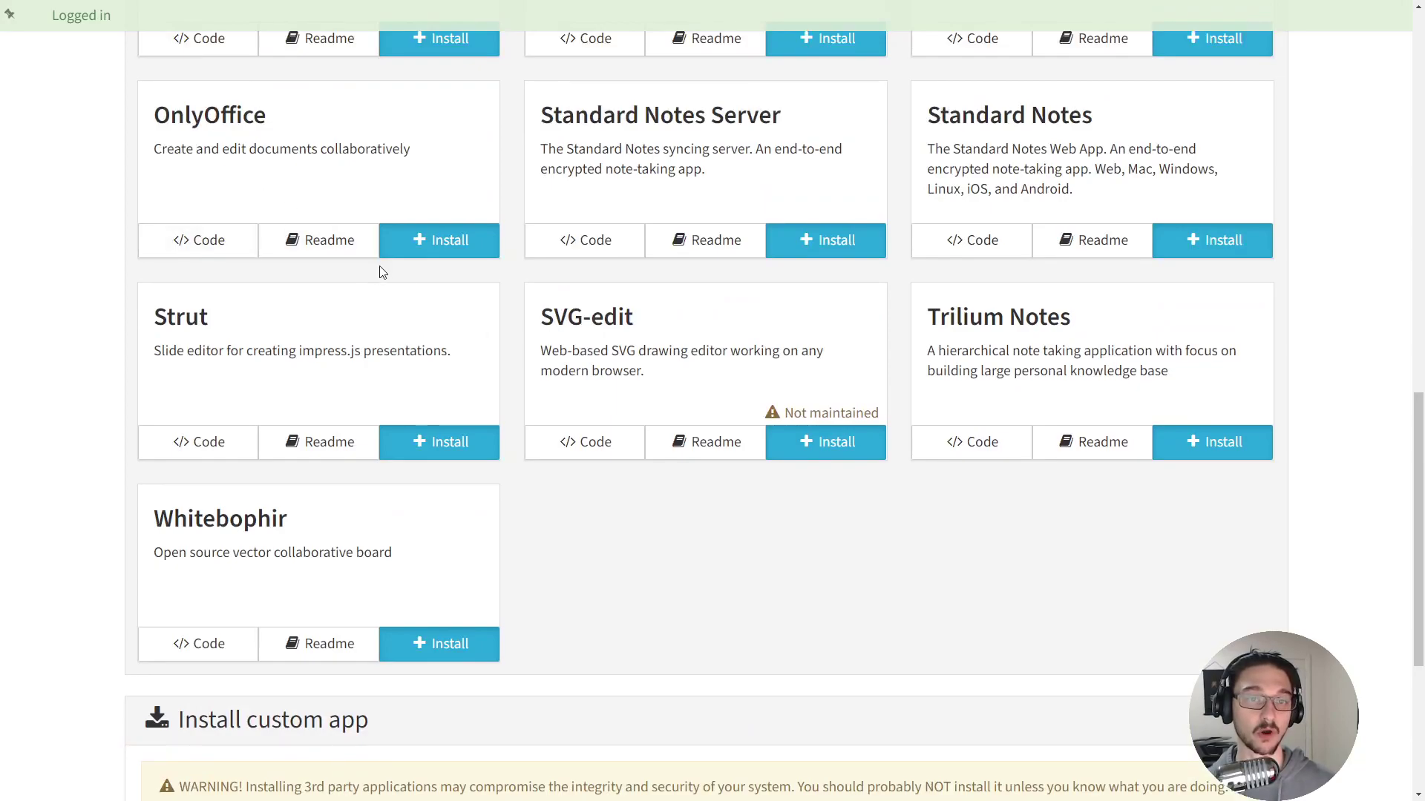
scroll(582, 357, "up", 15)
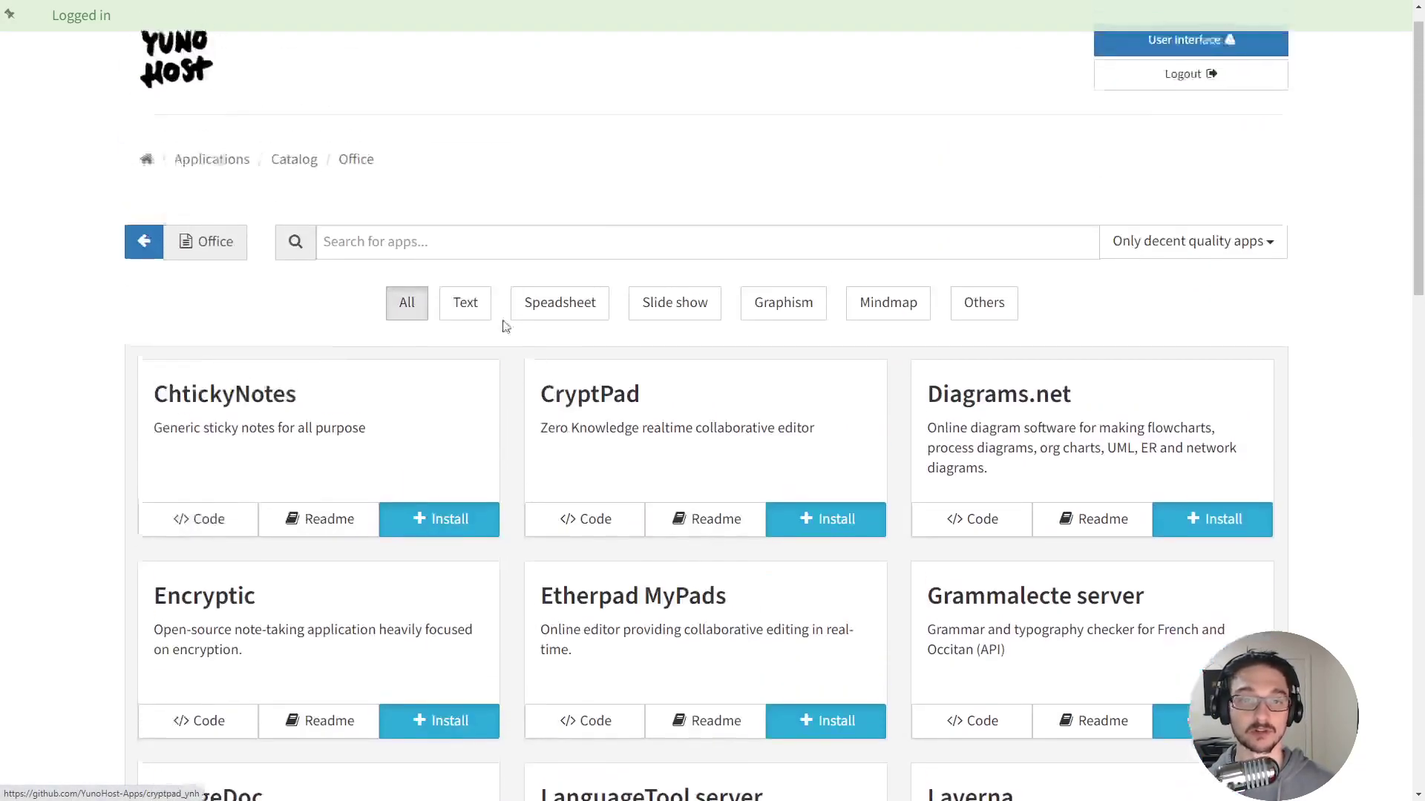
left_click(144, 244)
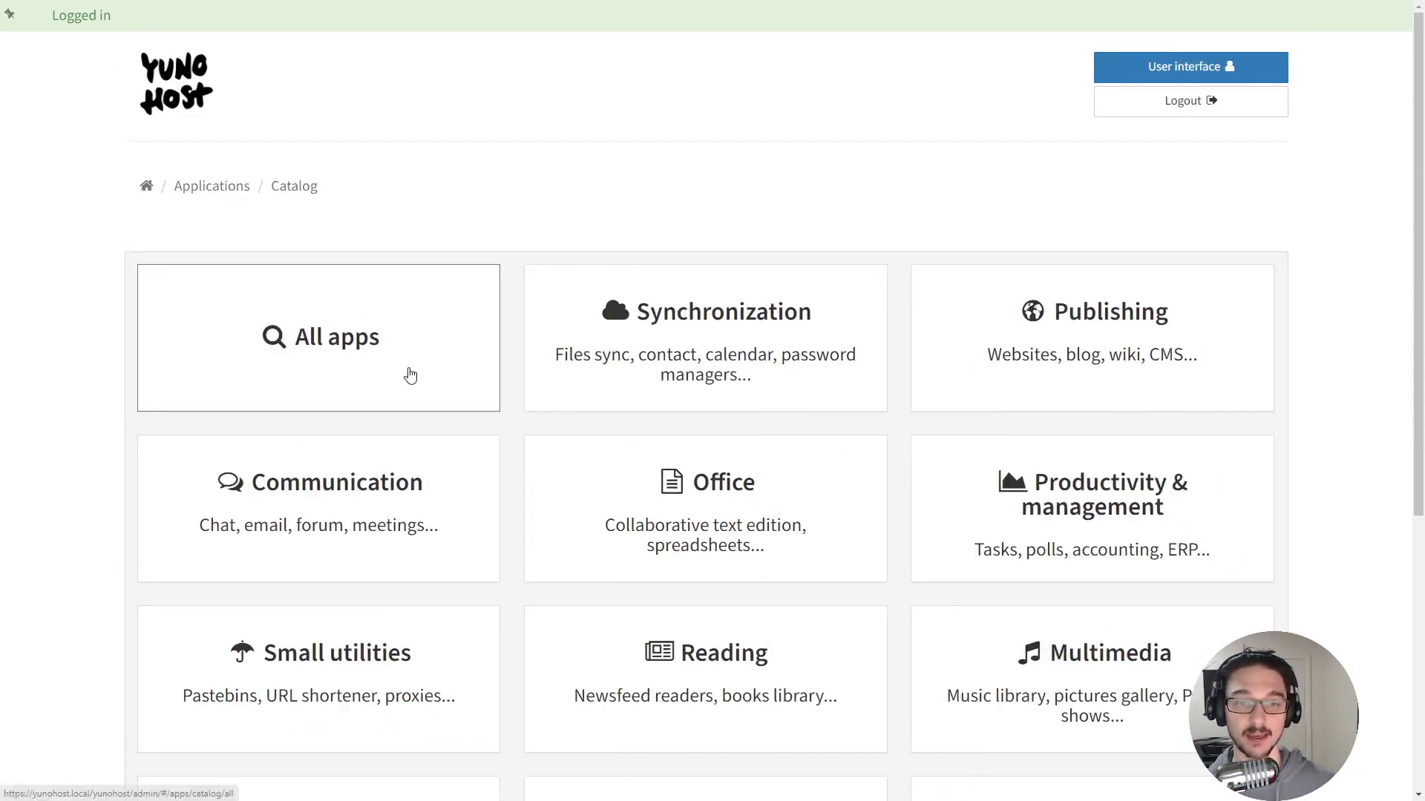
scroll(394, 382, "down", 1)
Browse the Communication apps, Biboumi through Synapse, and zoom the page to 150%.
left_click(374, 391)
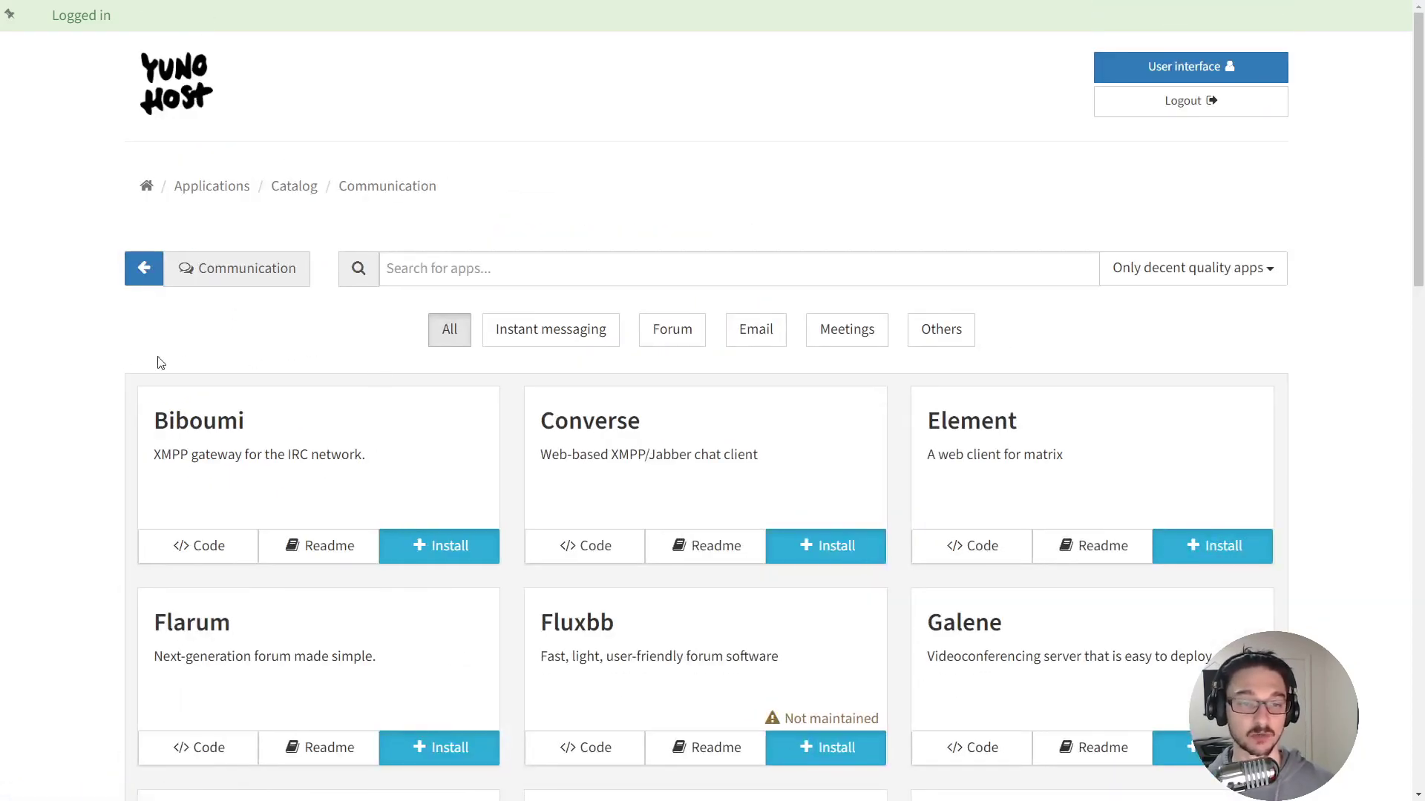
scroll(126, 351, "down", 4)
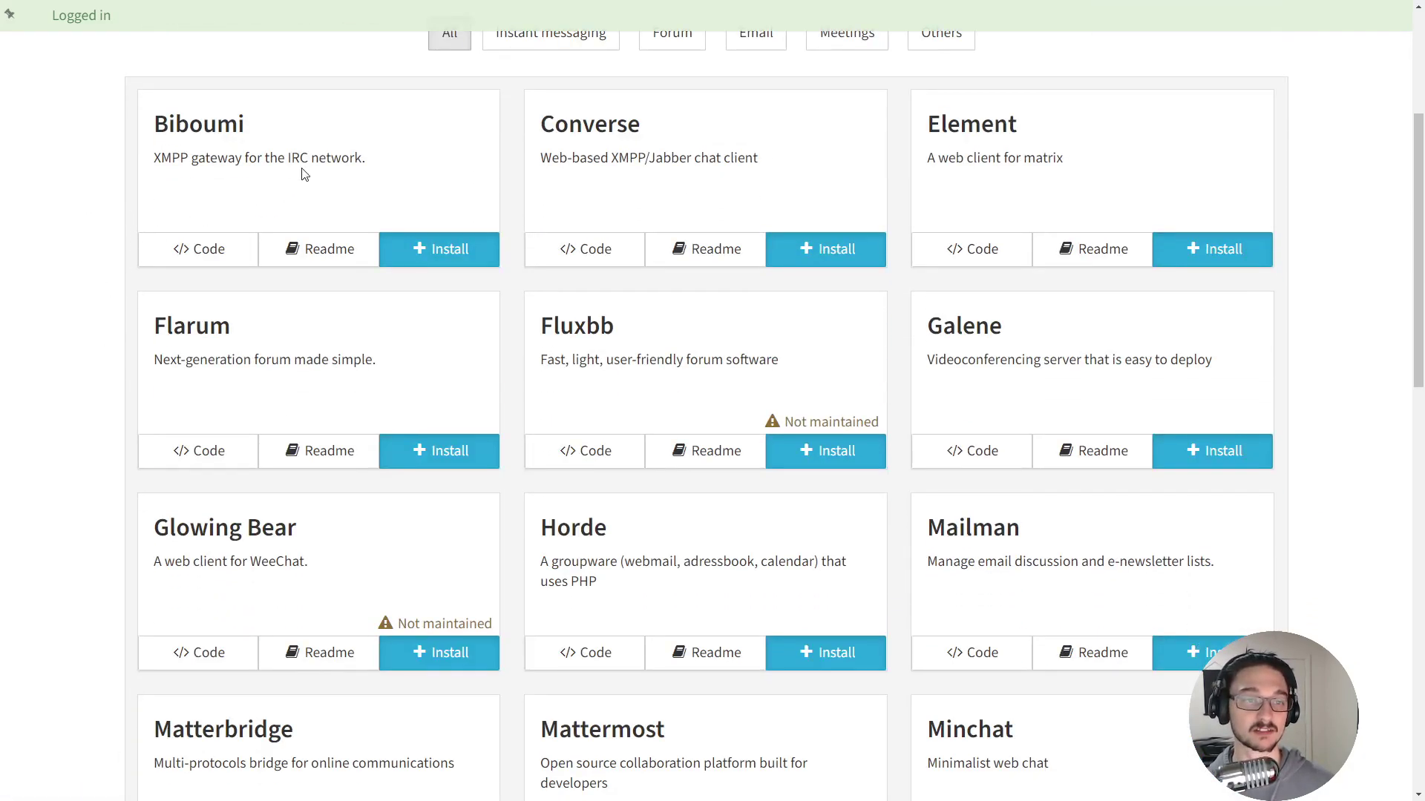
scroll(115, 338, "down", 5)
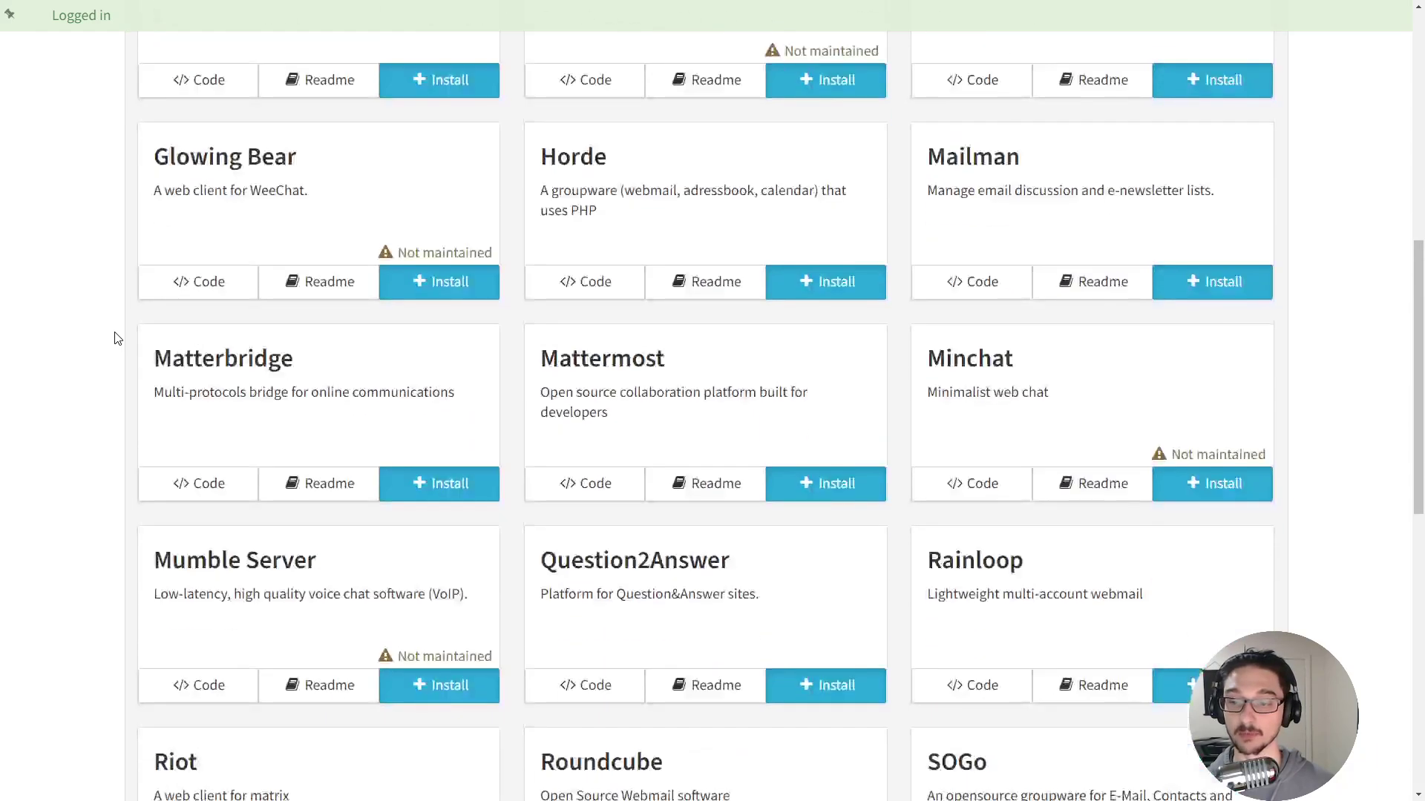
scroll(115, 339, "down", 3)
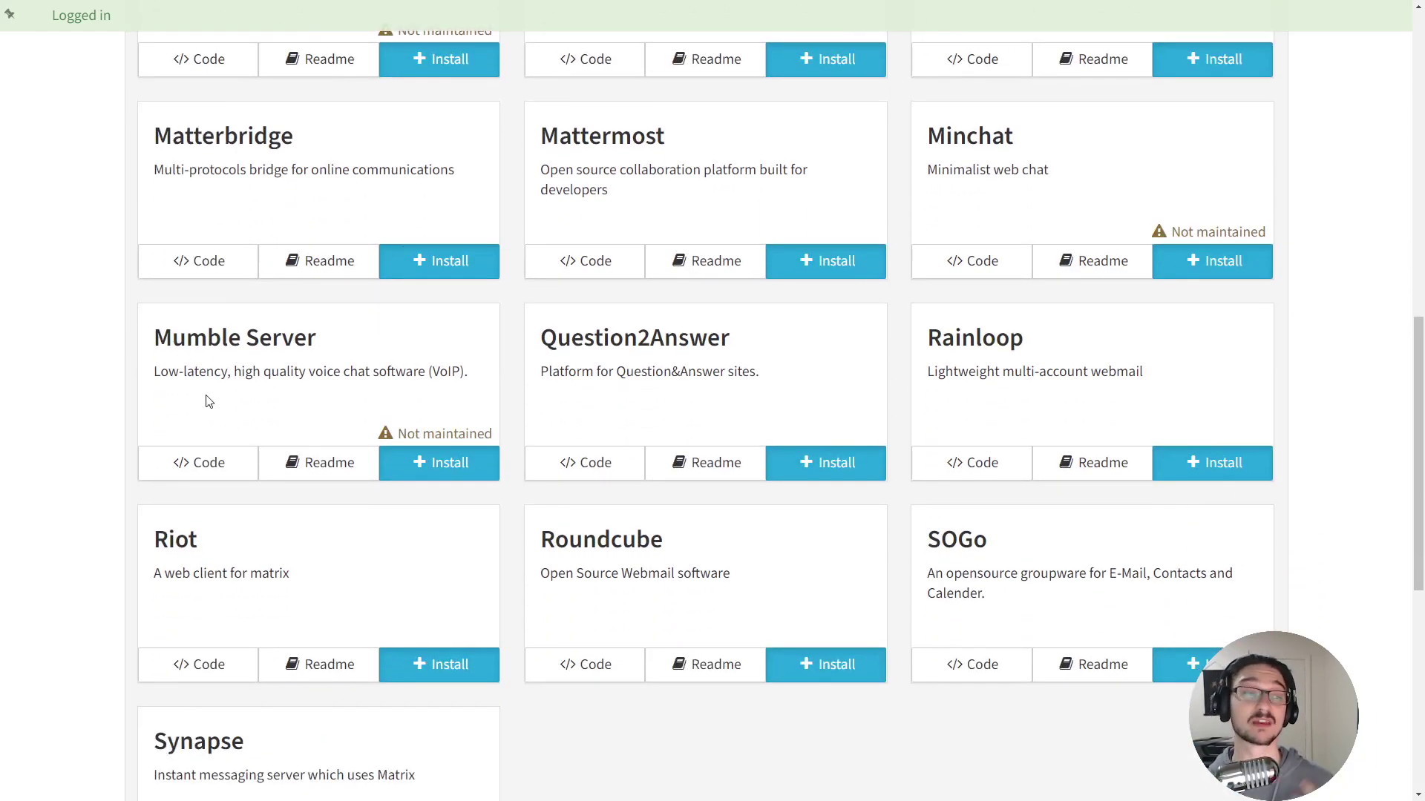
scroll(221, 382, "down", 3)
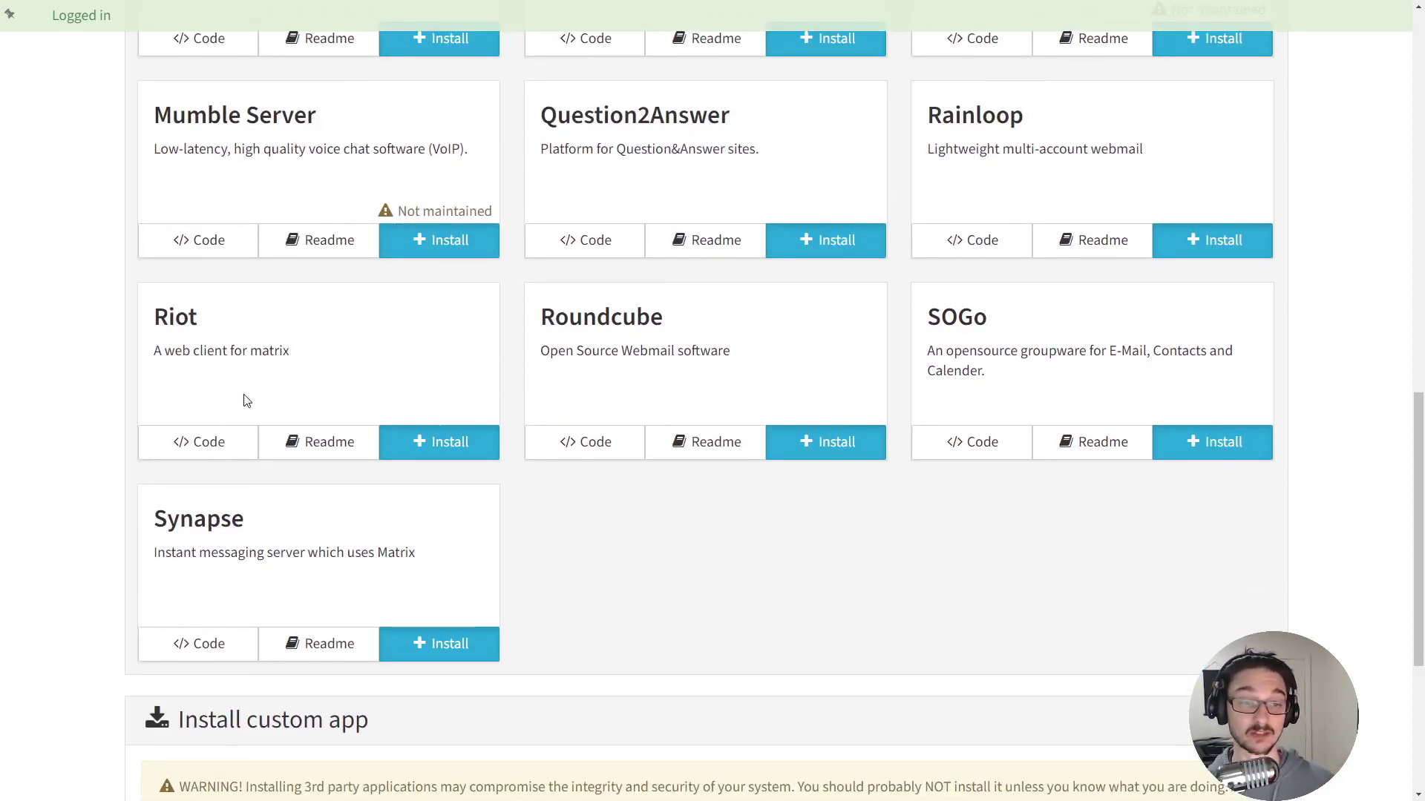
scroll(247, 401, "up", 3)
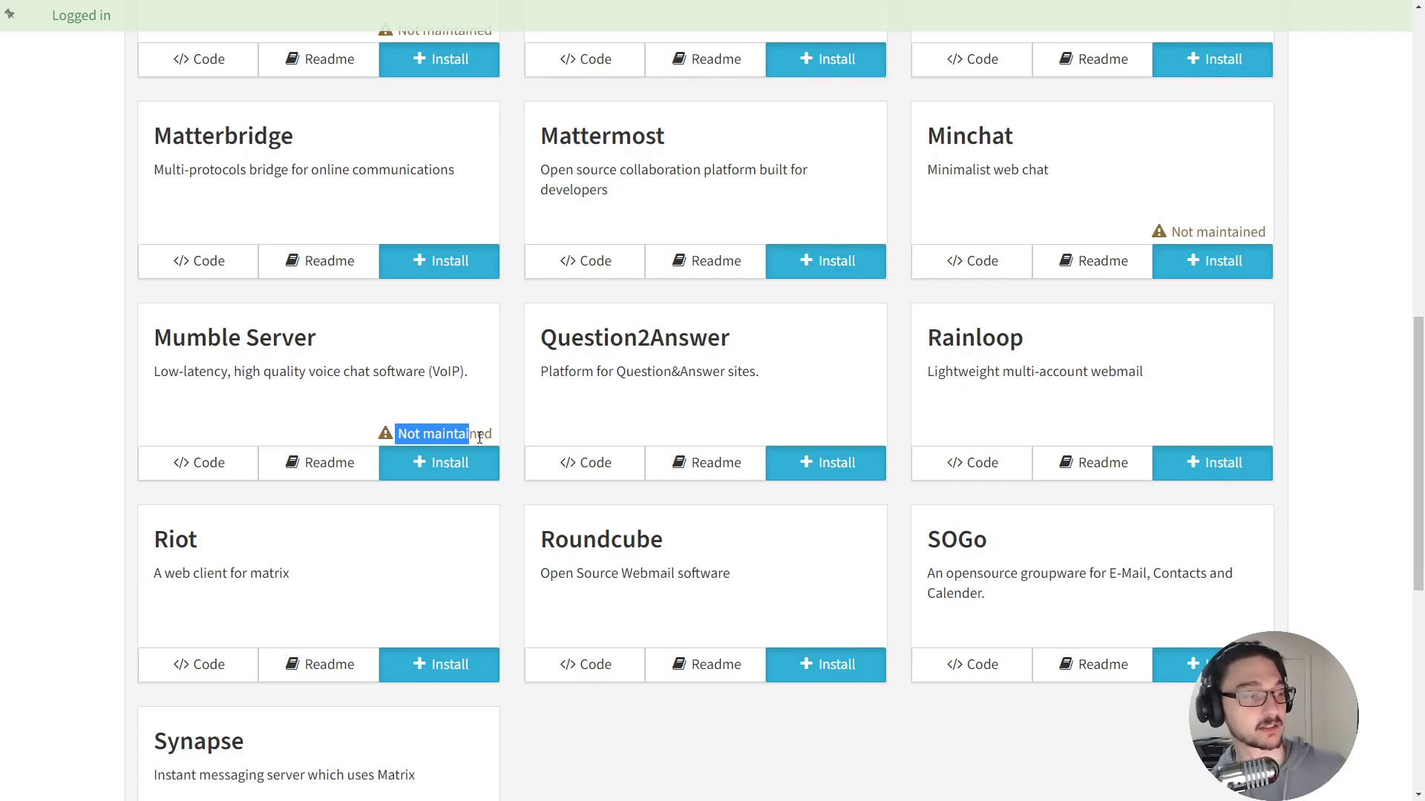
key("ctrl+plus")
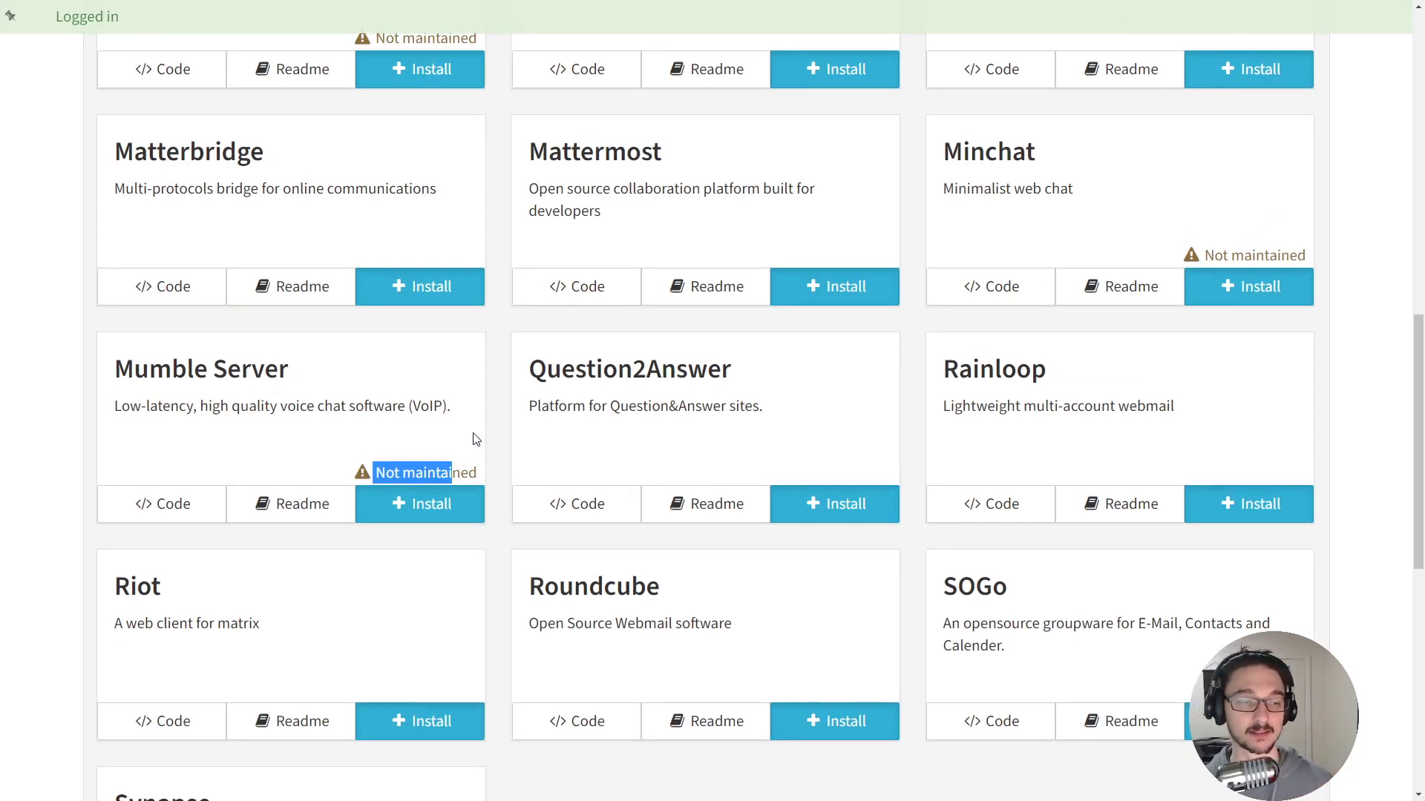
left_click(361, 407)
scroll(376, 423, "up", 10)
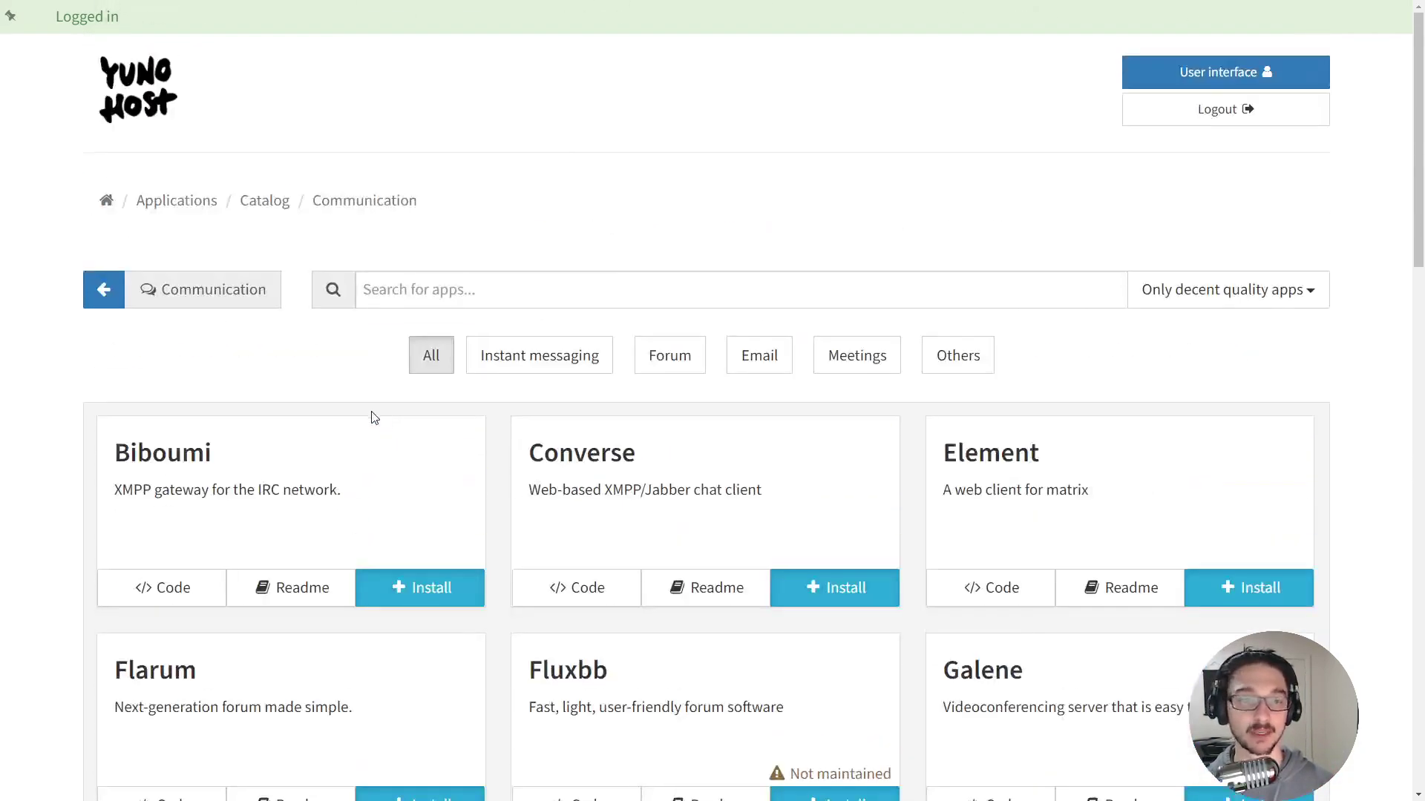
Look through the Games category's apps and return to the catalog categories.
left_click(100, 288)
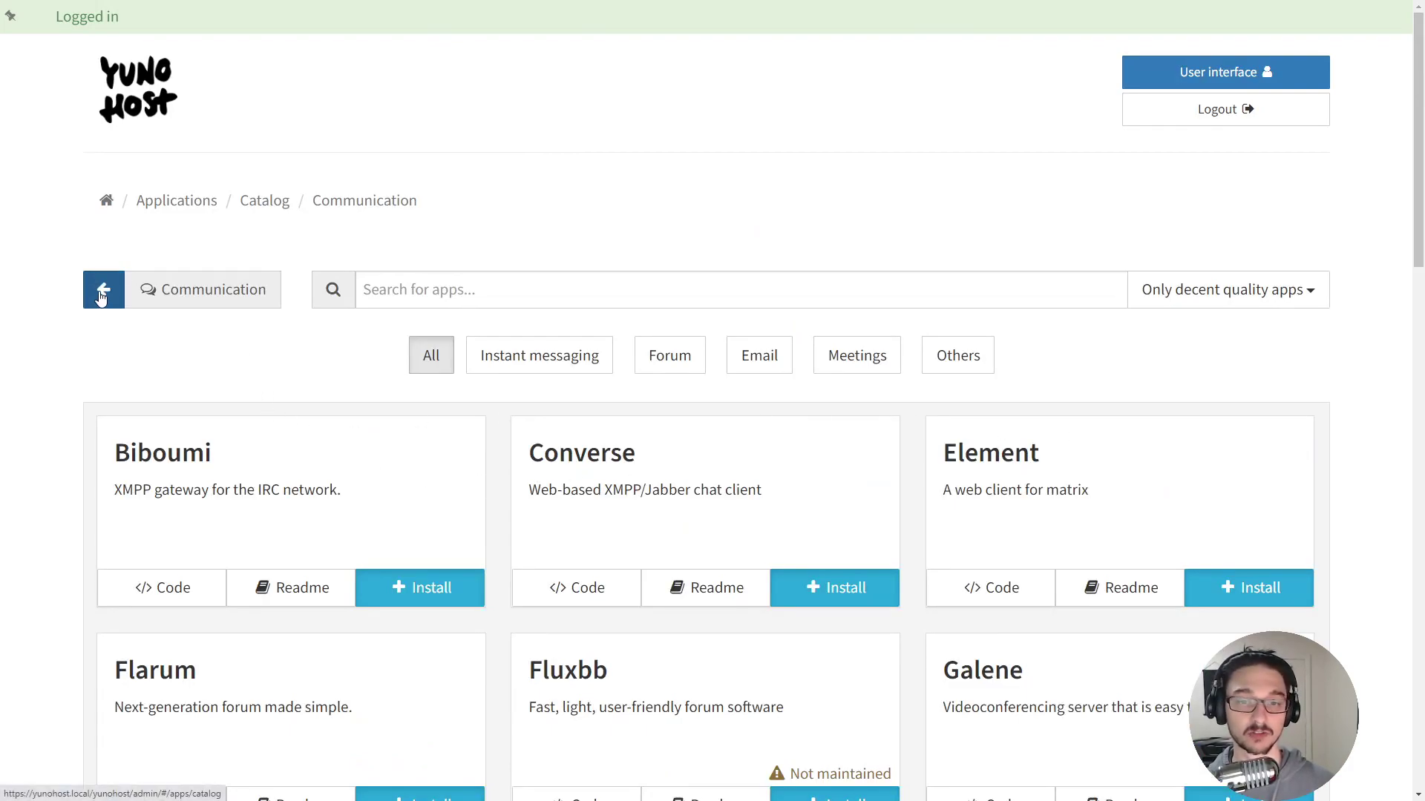
scroll(579, 493, "down", 3)
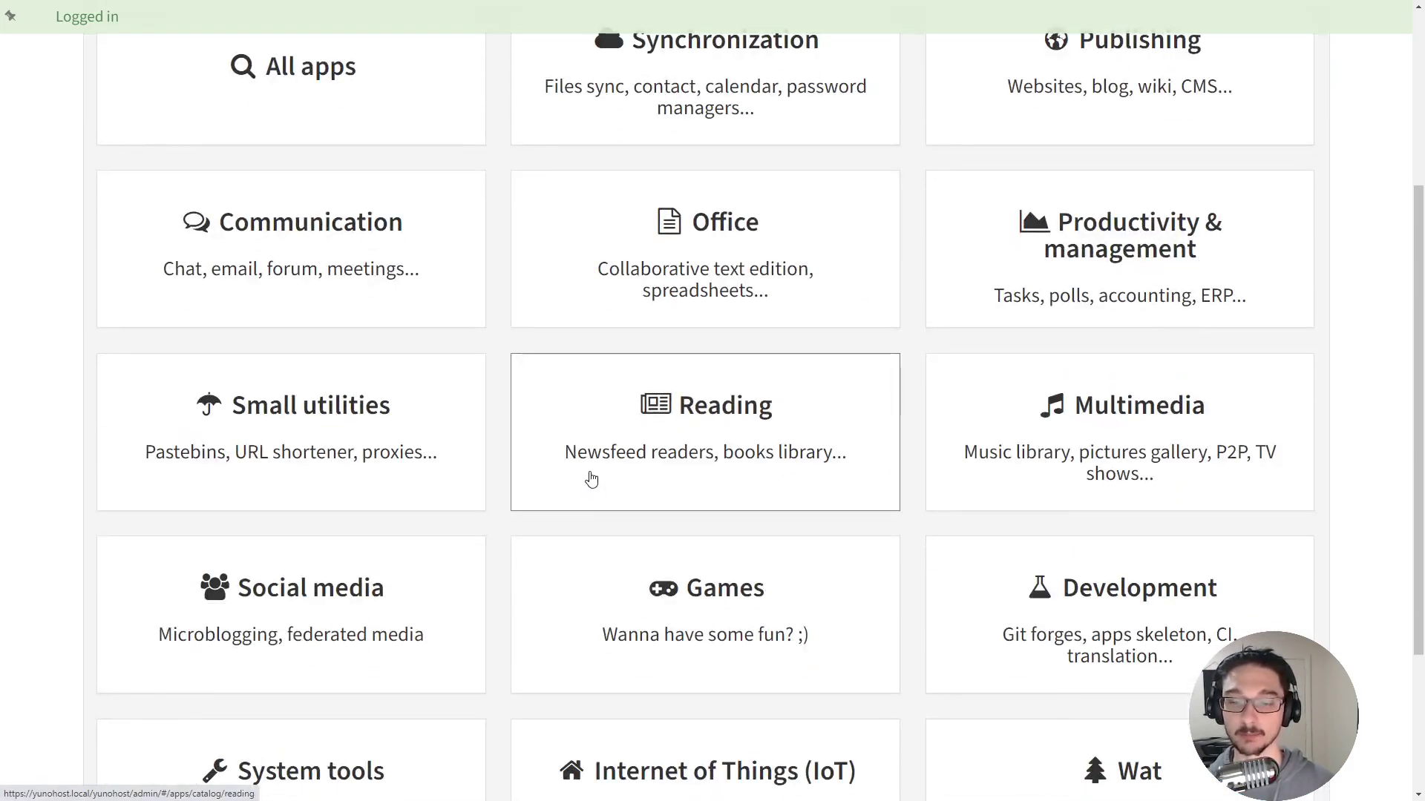
scroll(594, 479, "down", 3)
left_click(672, 408)
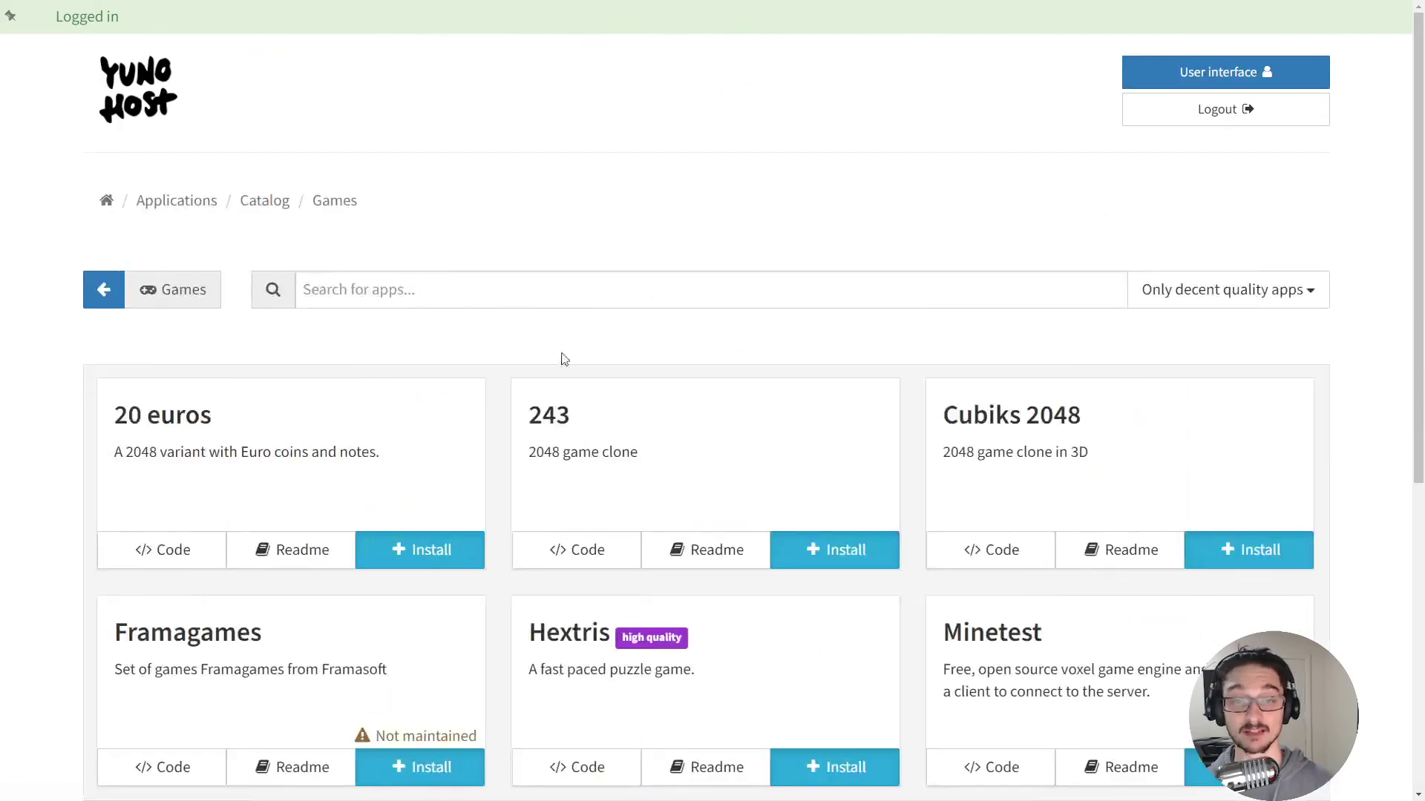
scroll(502, 267, "down", 5)
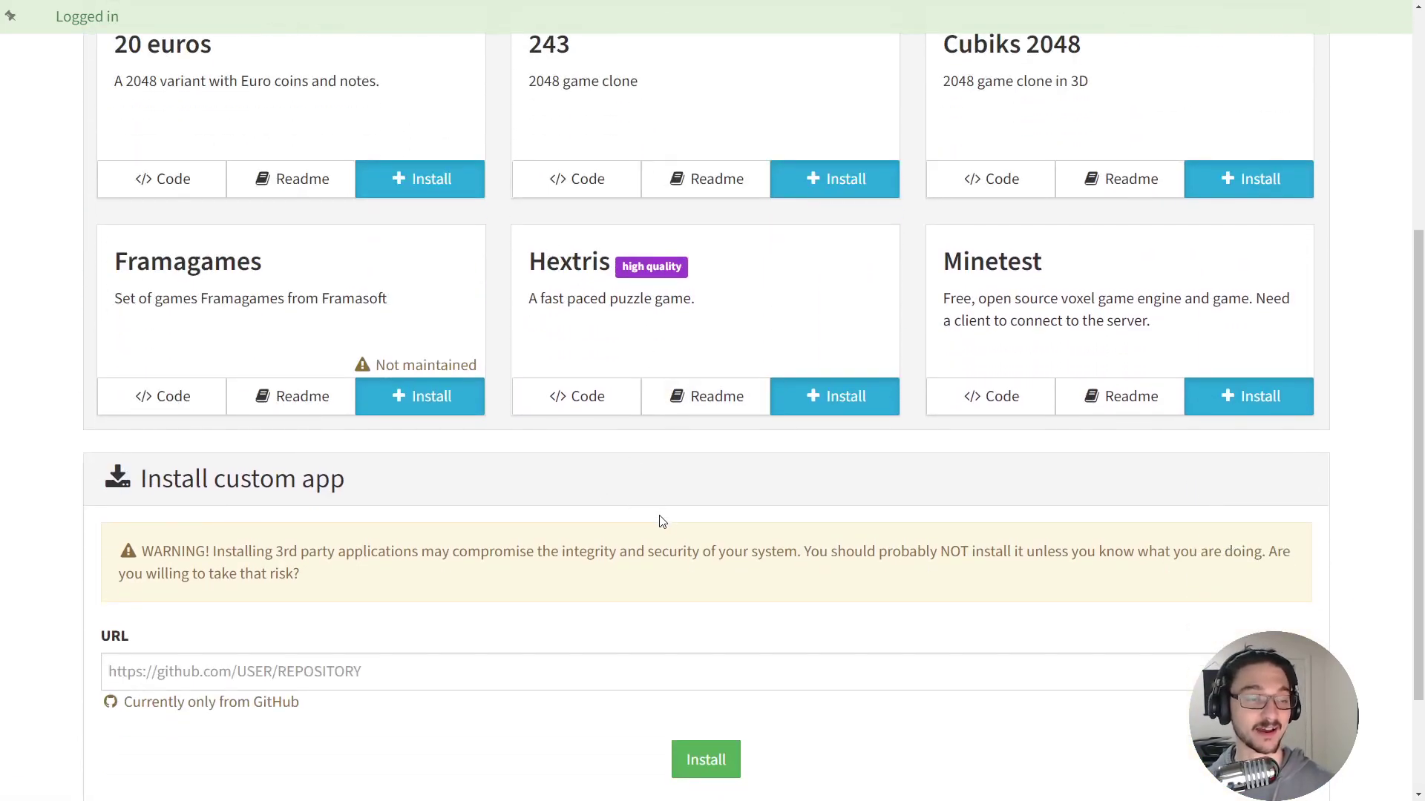
scroll(661, 522, "up", 5)
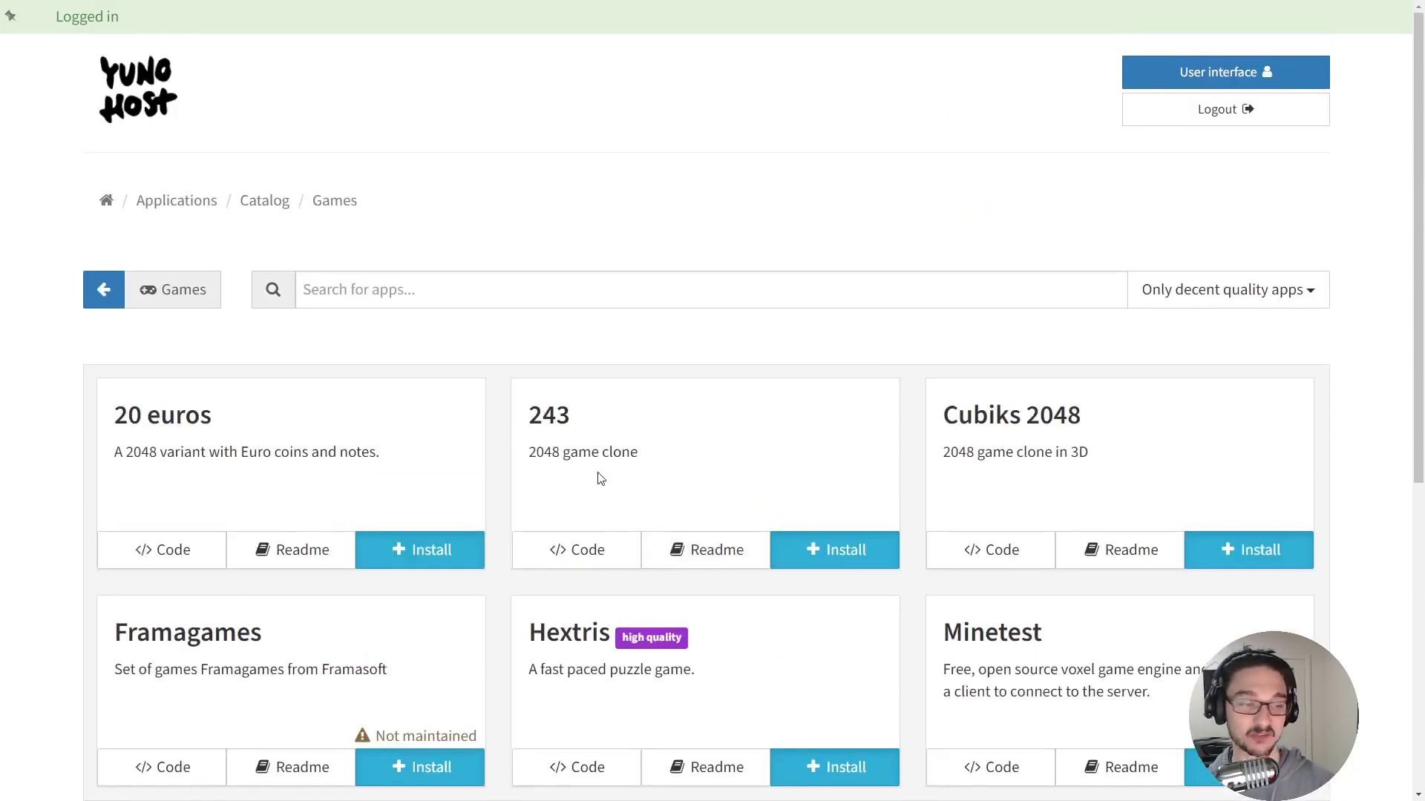
left_click(105, 290)
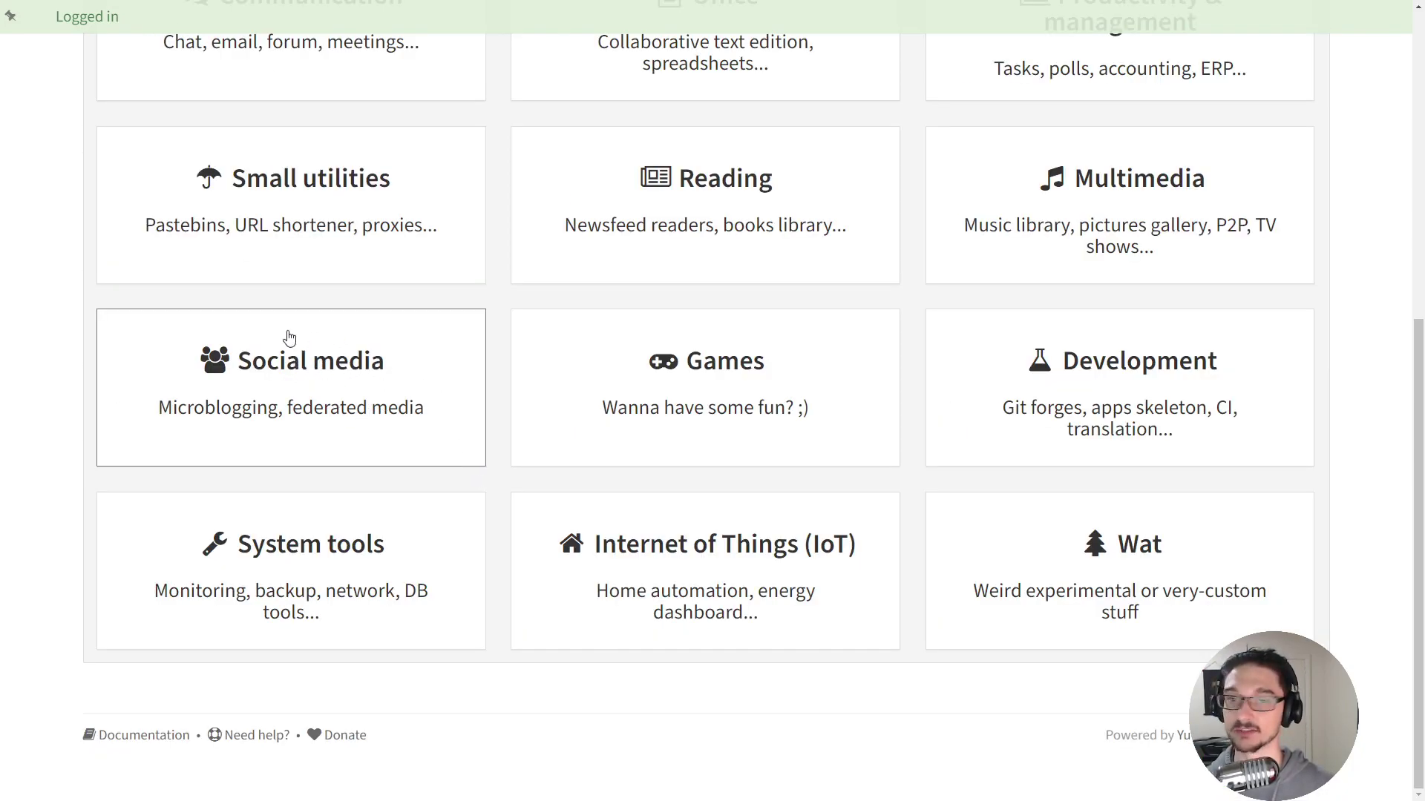
Open the Reading category and scroll down to the Wallabag app.
left_click(706, 205)
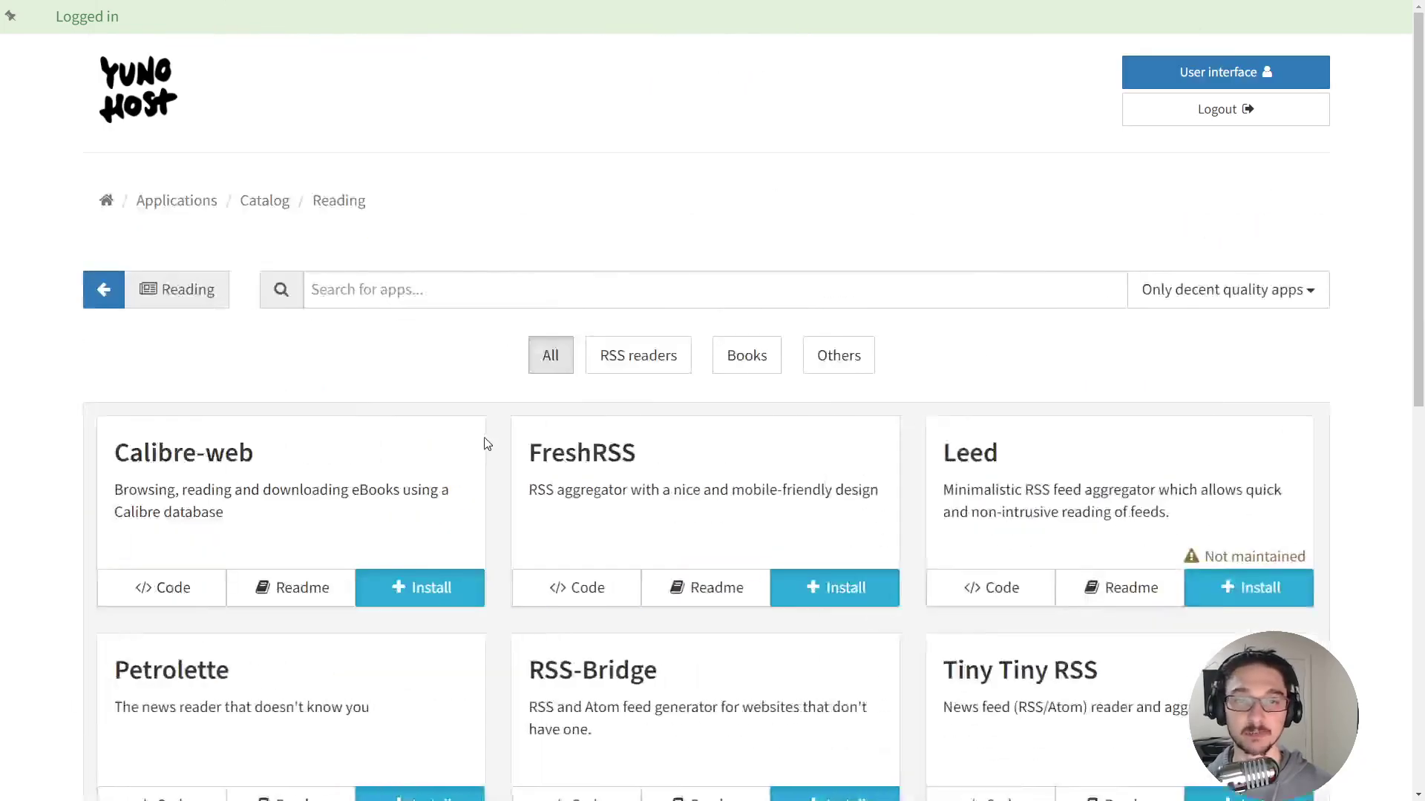
scroll(358, 472, "down", 3)
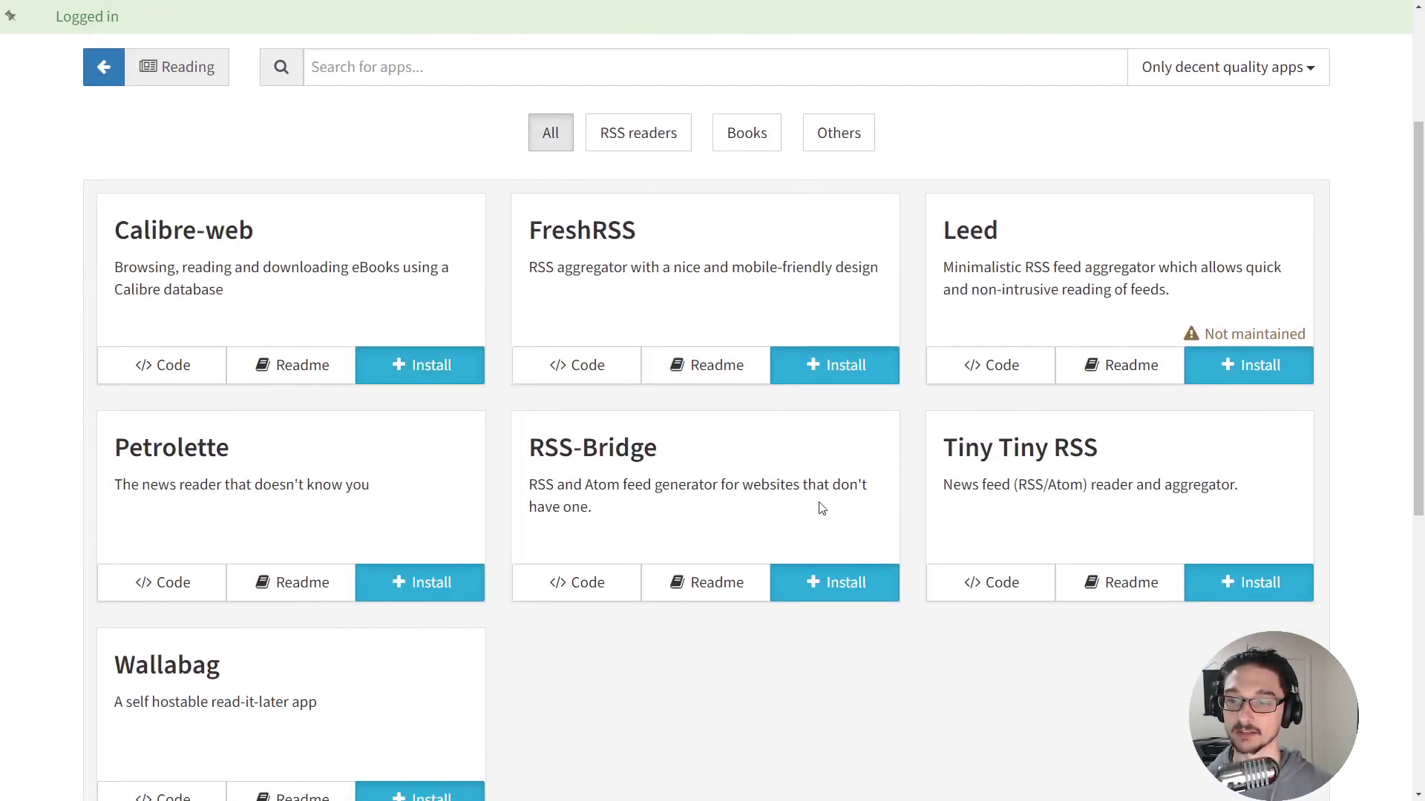
scroll(407, 509, "down", 2)
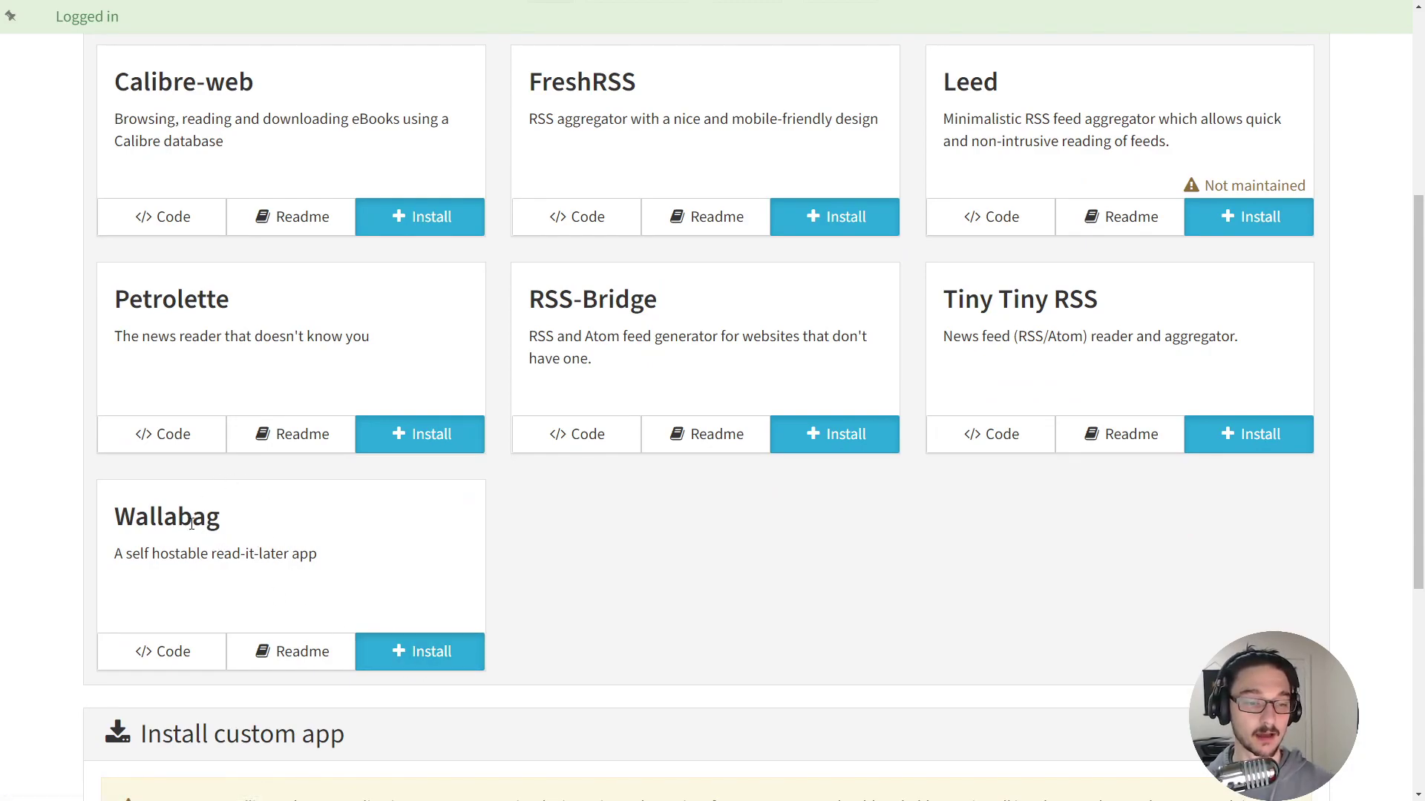
scroll(319, 547, "down", 3)
Install Wallabag 2.3.8~ynh3 on techdox.nohost.me at /wallabag with the default label.
left_click(428, 425)
scroll(371, 411, "down", 3)
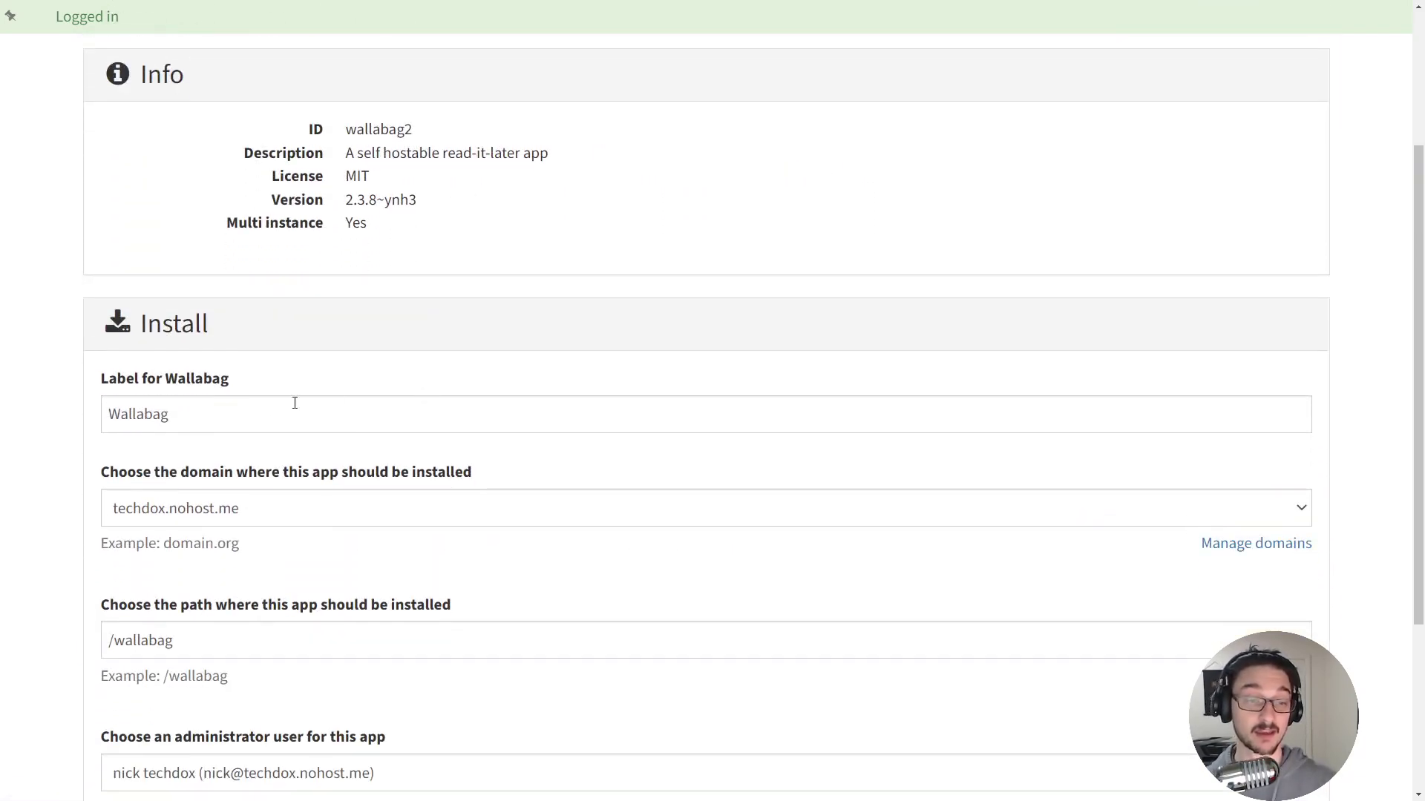
scroll(209, 373, "down", 2)
scroll(216, 571, "down", 2)
left_click(693, 628)
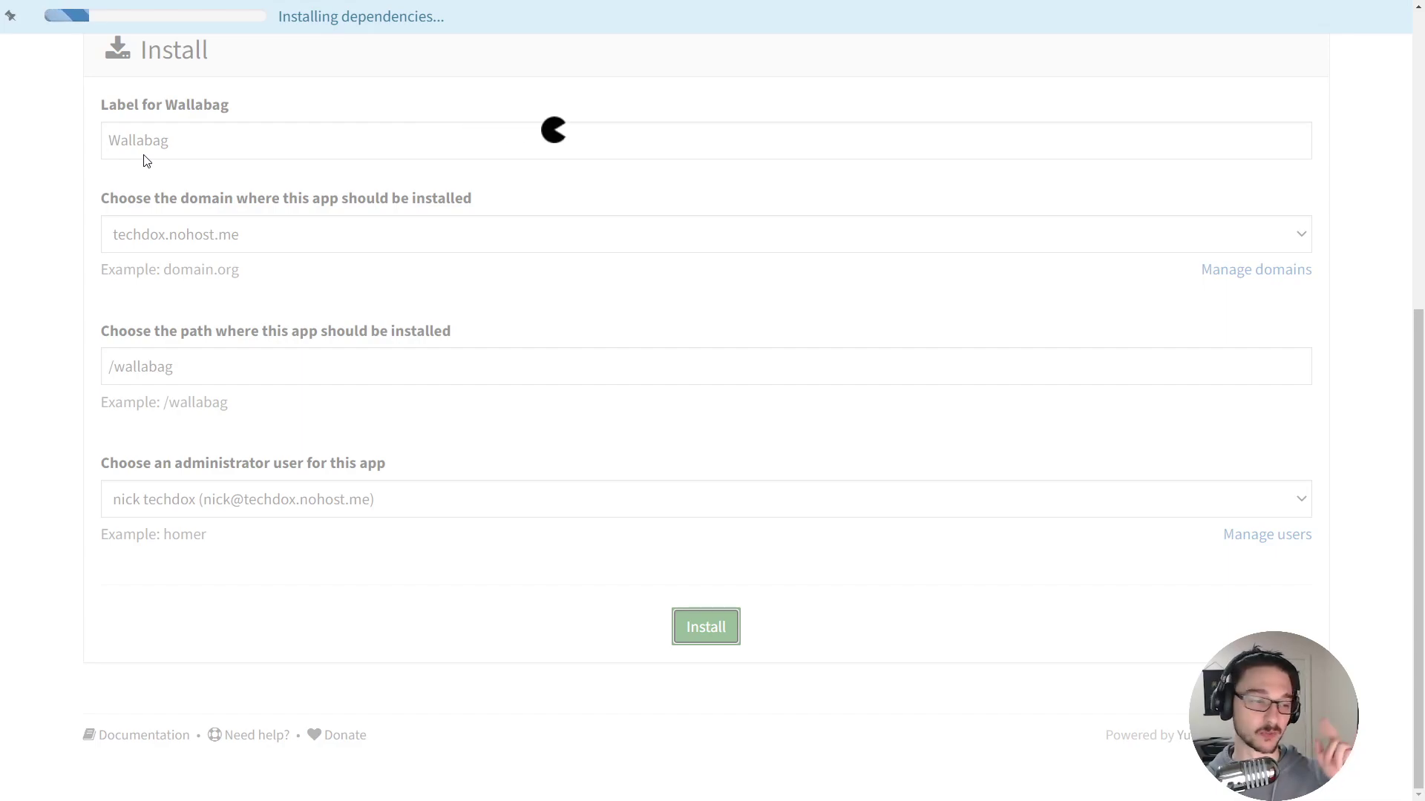
scroll(586, 132, "up", 7)
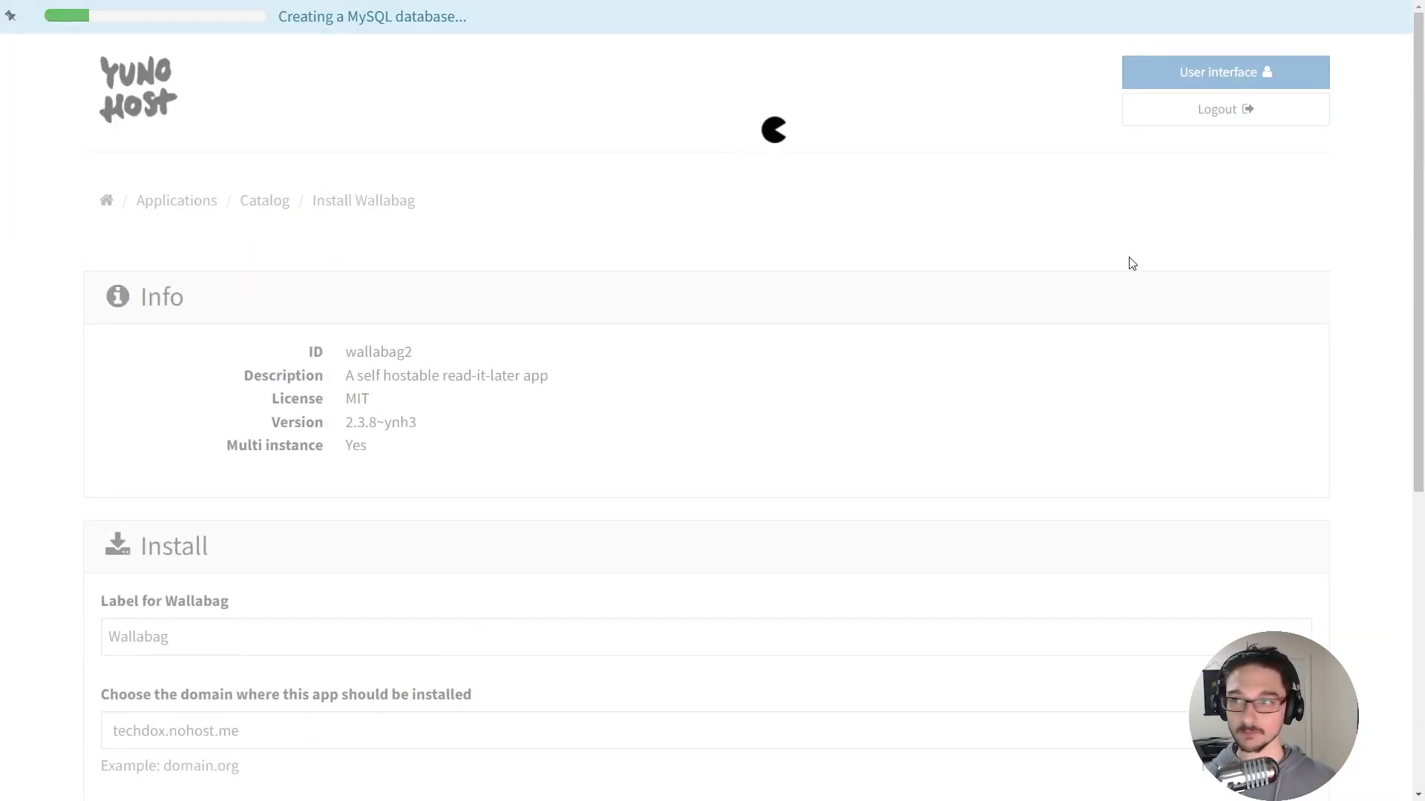
scroll(750, 299, "down", 6)
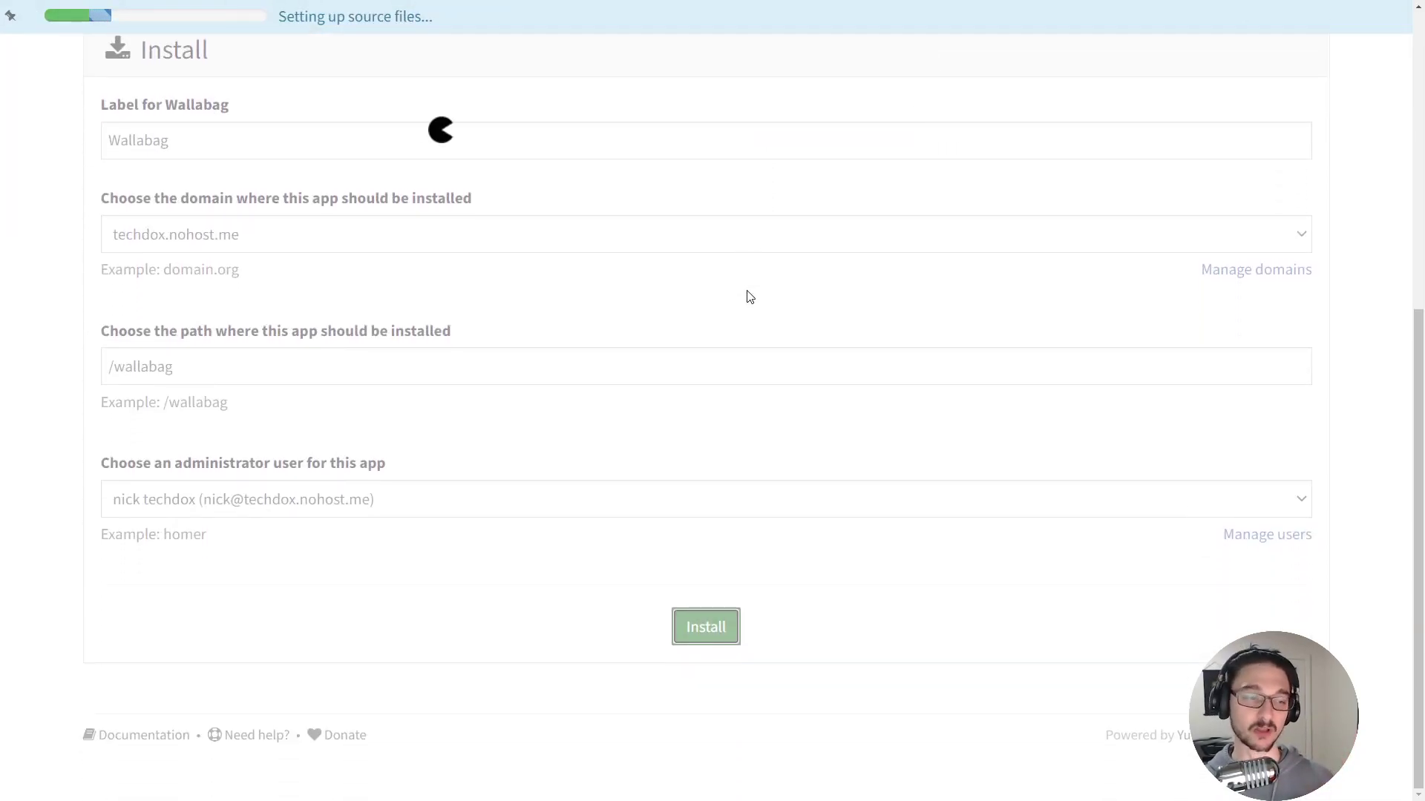